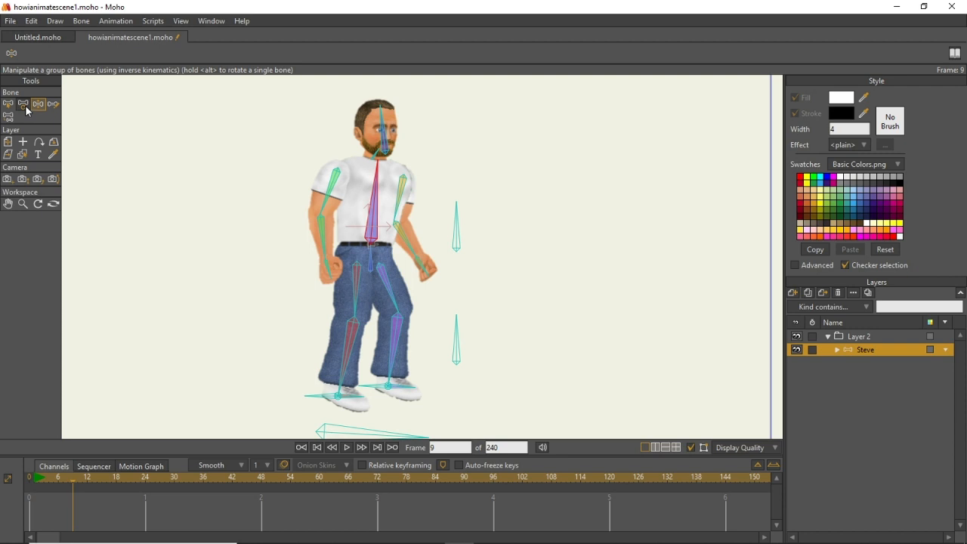
Activate the Transform Bone tool and go to frame 6 of the timeline.
click(24, 105)
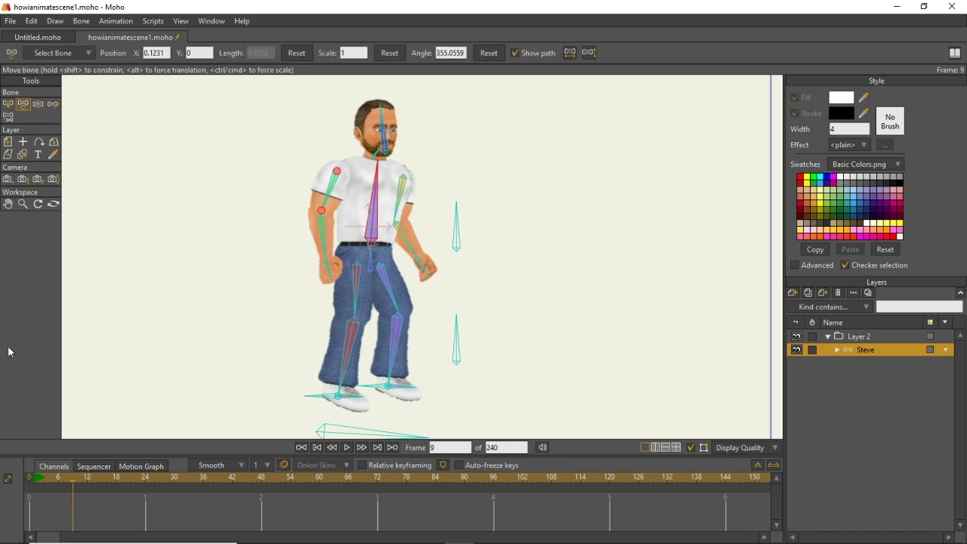
click(40, 479)
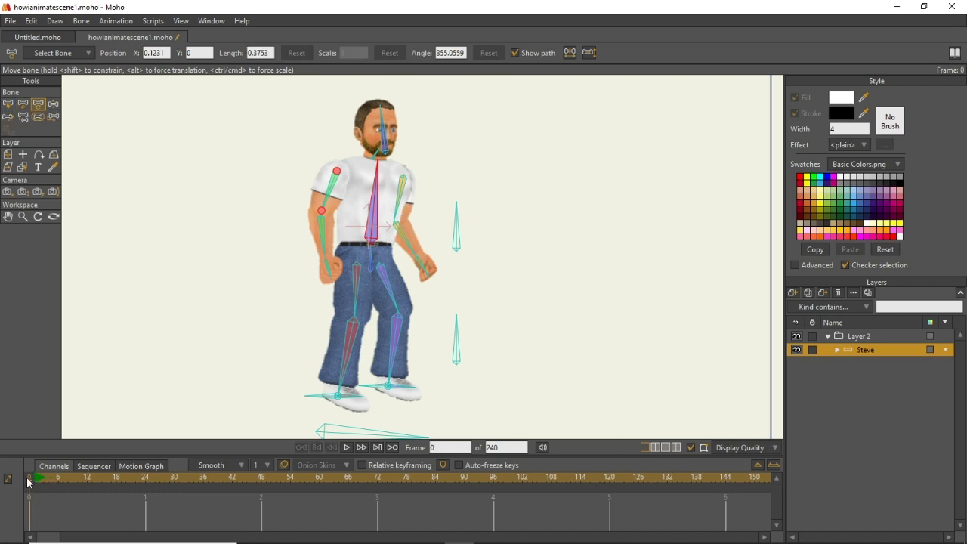
click(37, 481)
click(54, 481)
click(53, 479)
click(58, 481)
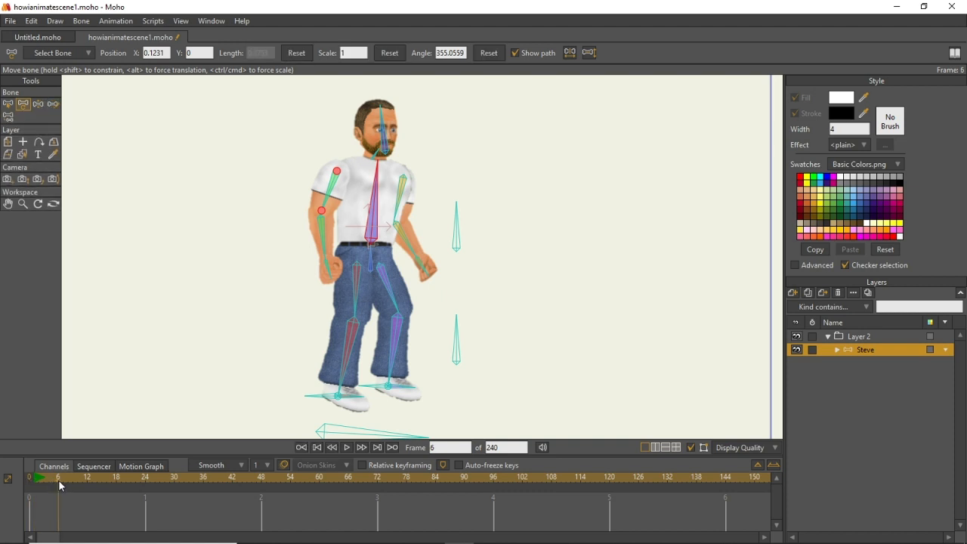
Stretch the character's rear forearm bone downward at frame 6 so the arm becomes greatly elongated.
click(335, 397)
click(422, 301)
scroll(421, 299, up, 5)
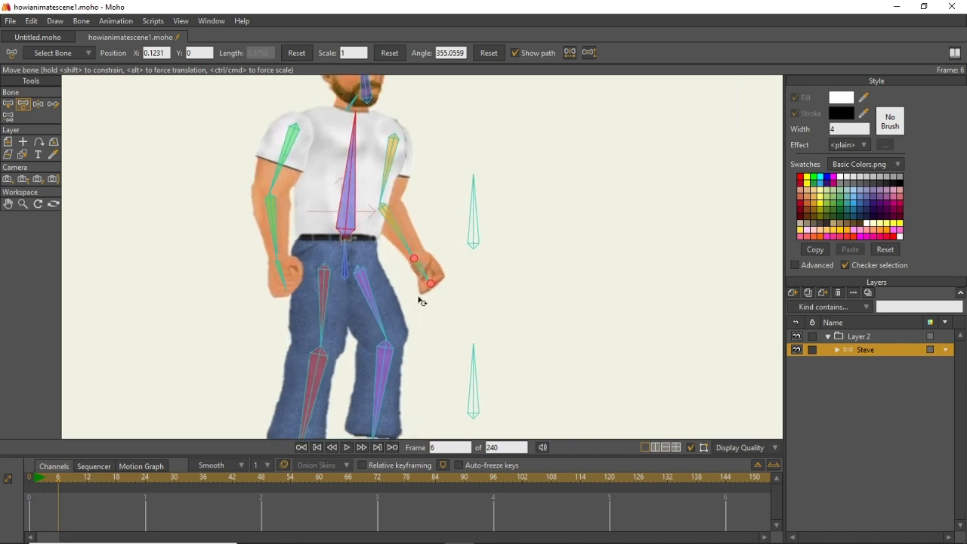
drag(421, 296, 478, 324)
click(536, 387)
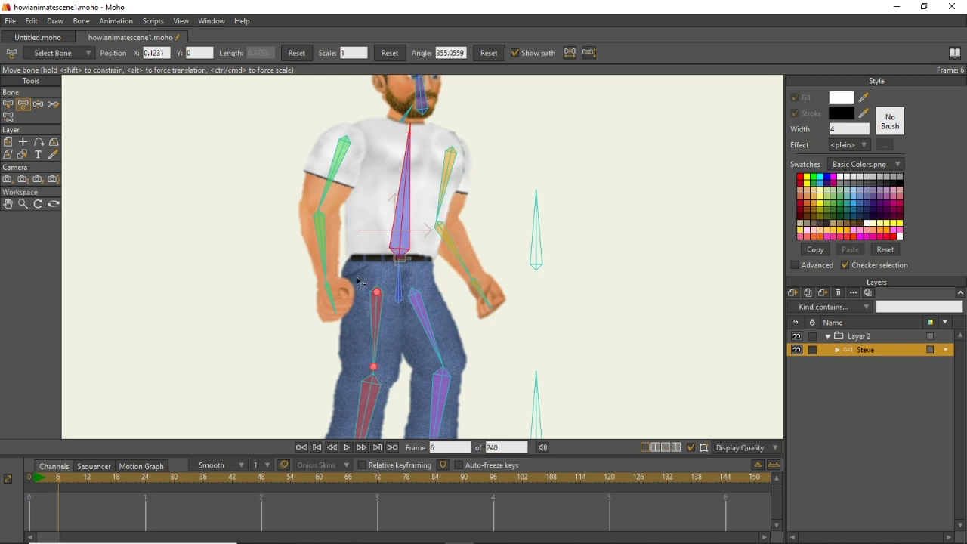
scroll(322, 257, down, 2)
scroll(322, 257, up, 2)
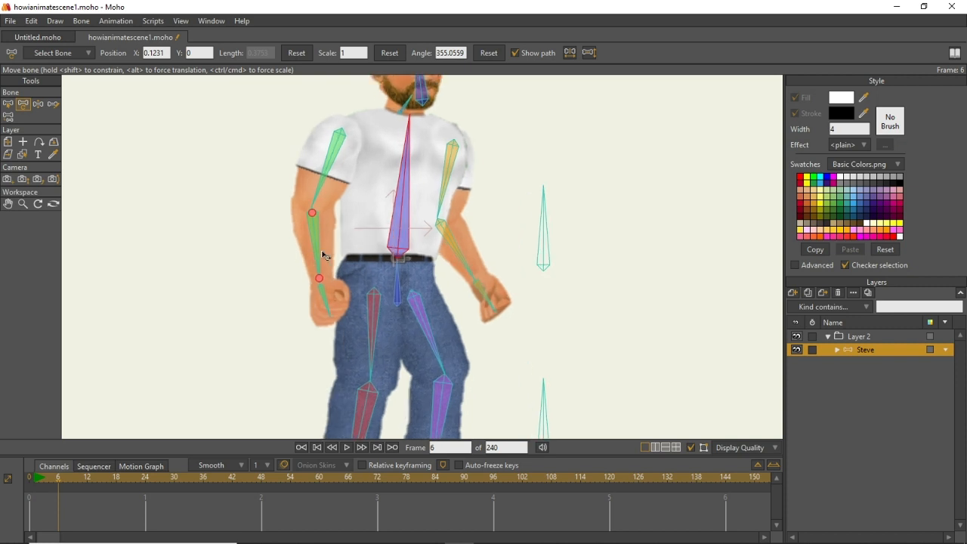
scroll(323, 256, up, 3)
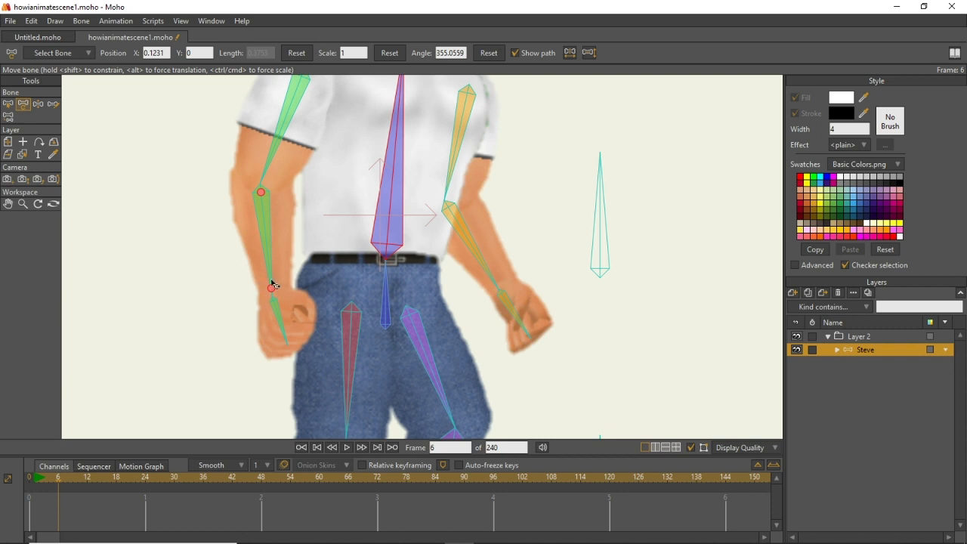
drag(408, 209, 395, 286)
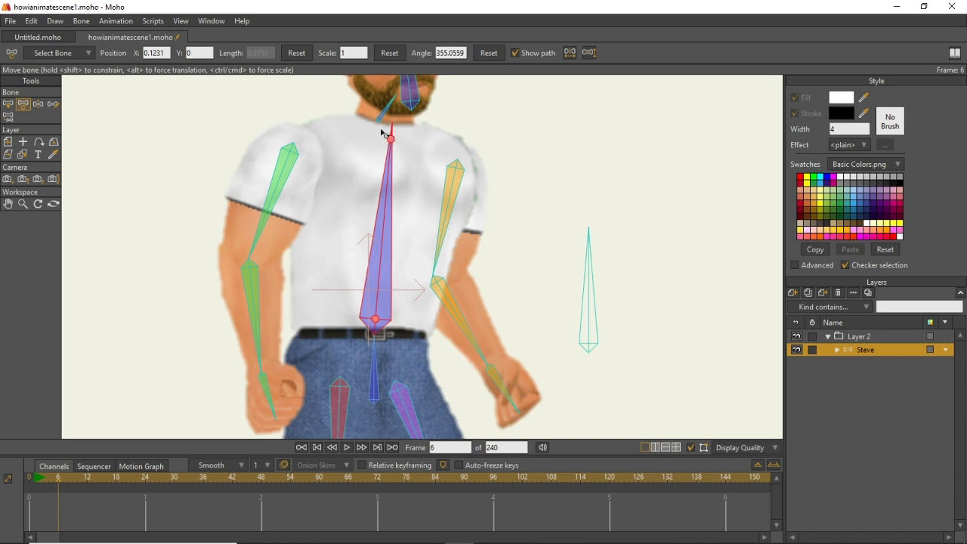
drag(331, 214, 337, 97)
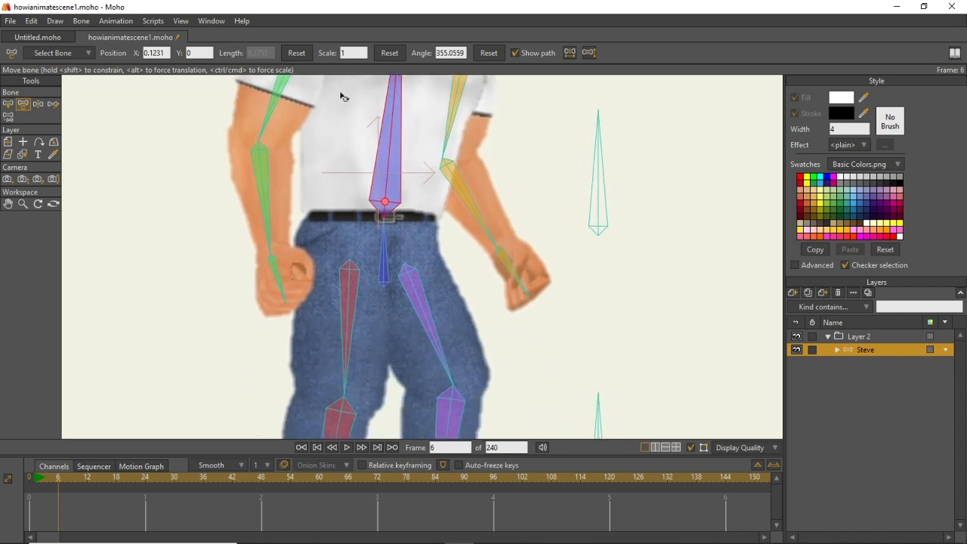
click(270, 250)
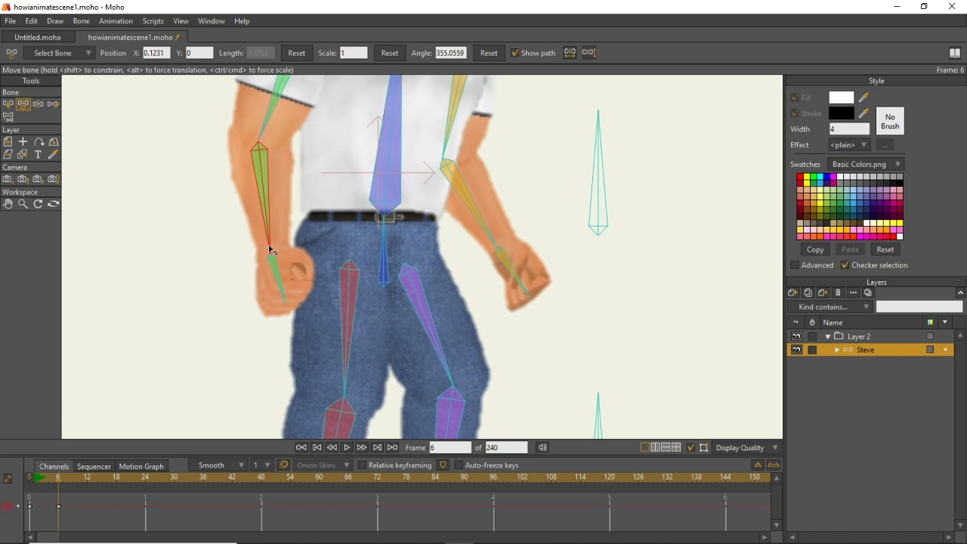
drag(270, 250, 291, 435)
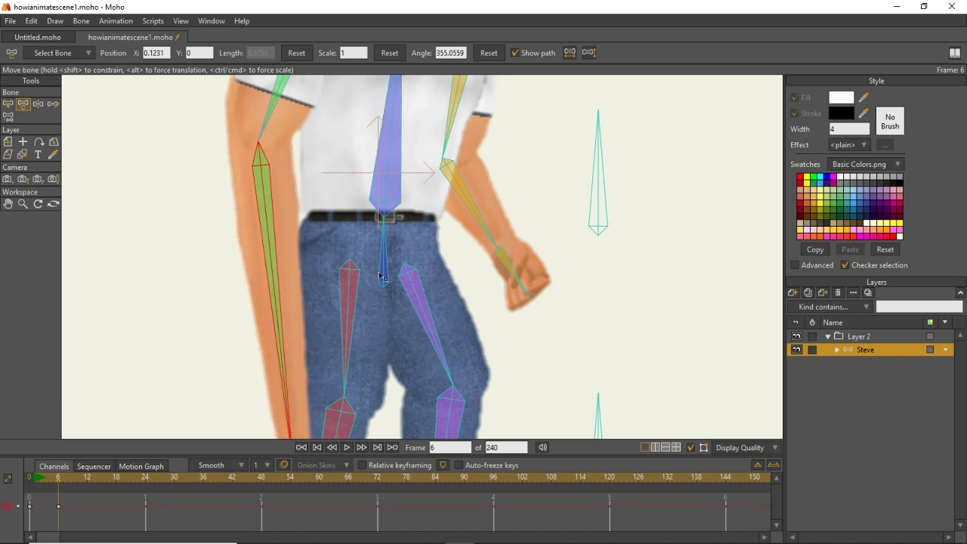
Rework the rear forearm bone's stretch at frame 6, settling on a scale of about 2.02.
key(ctrl+z)
key(ctrl+shift+z)
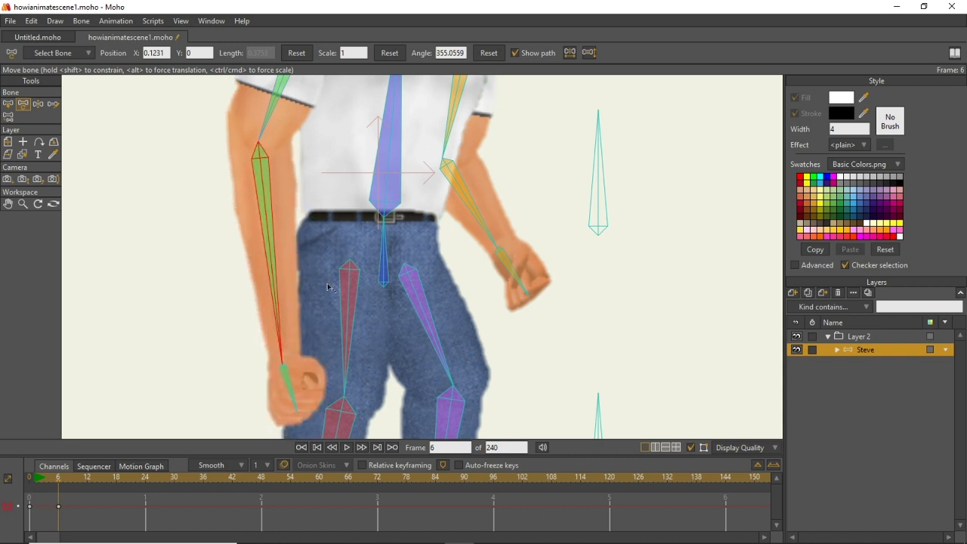
key(ctrl+z)
key(ctrl+shift+z)
key(ctrl+z)
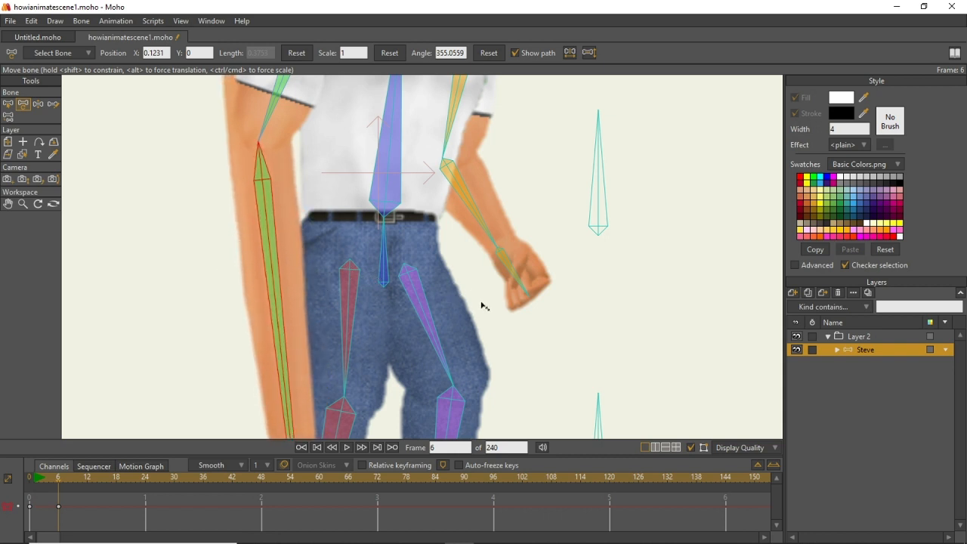
key(ctrl+z)
key(ctrl+shift+z)
key(ctrl+z)
key(ctrl+shift+z)
key(ctrl+z)
key(ctrl+shift+z)
key(ctrl+shift+z)
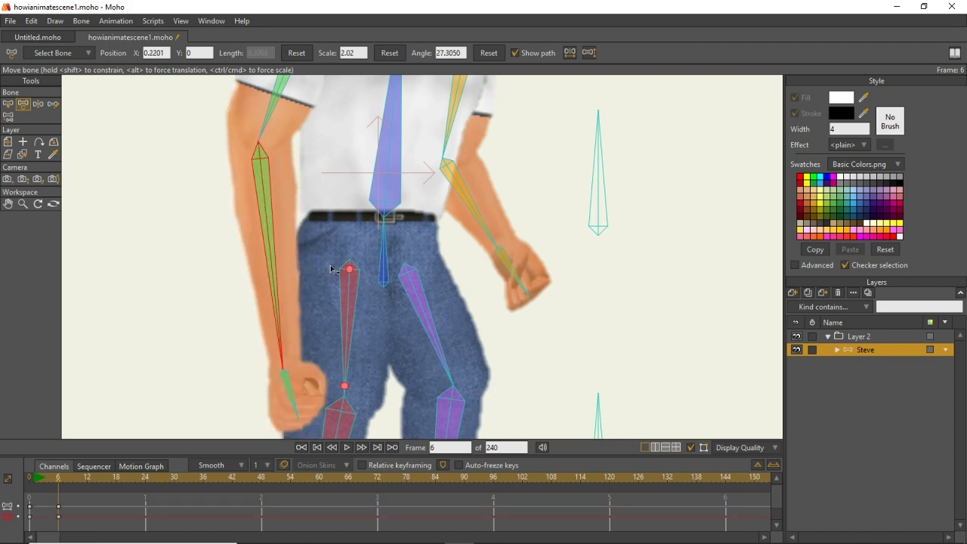
Swing the rear thigh bone forward and lengthen it at frame 6, bending the knee.
scroll(333, 272, down, 3)
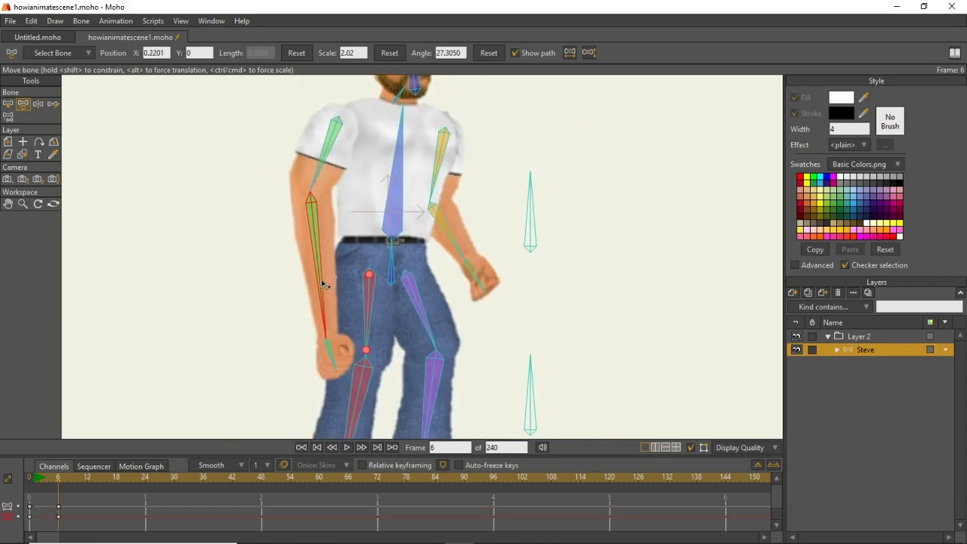
click(367, 351)
drag(368, 354, 395, 367)
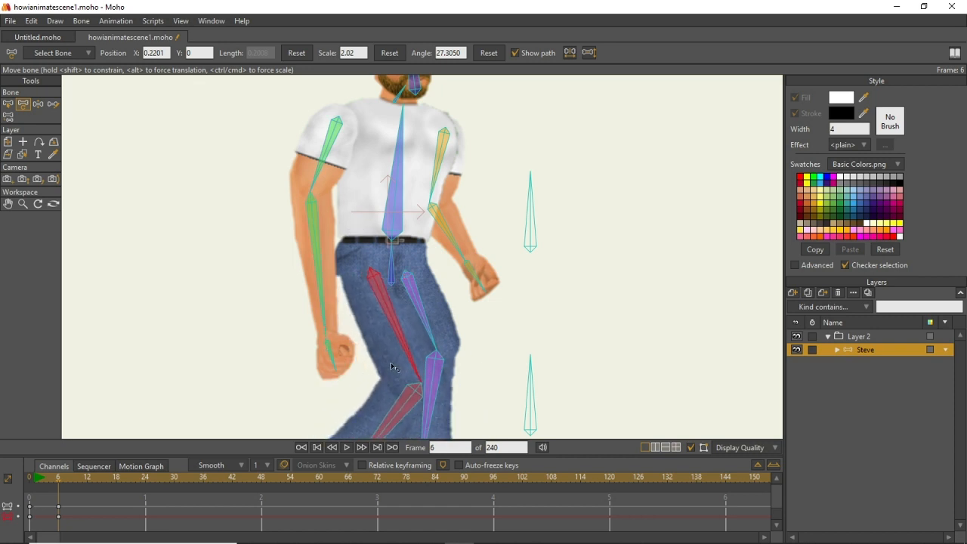
Return to frame 0 and pull the rear forearm bone outward to a length of about 0.4245.
click(30, 480)
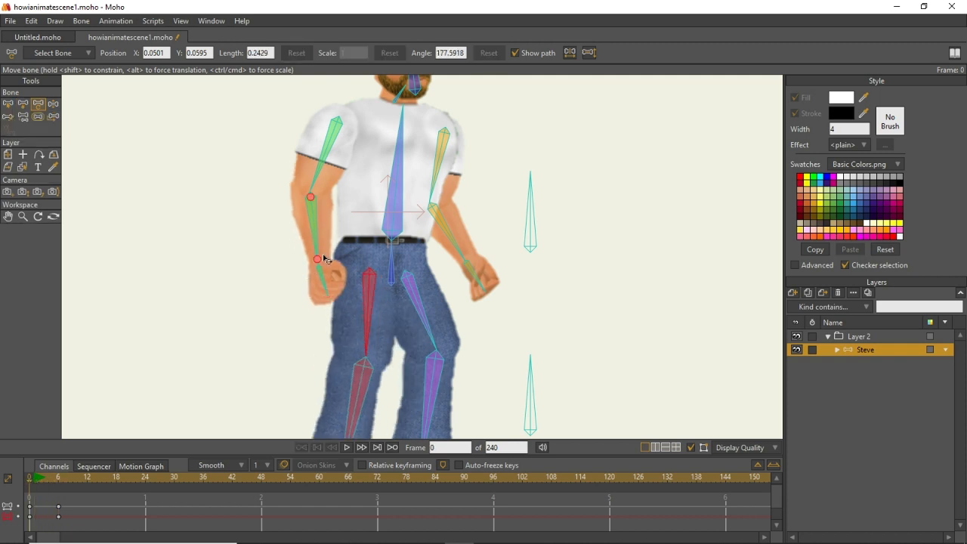
drag(319, 261, 166, 248)
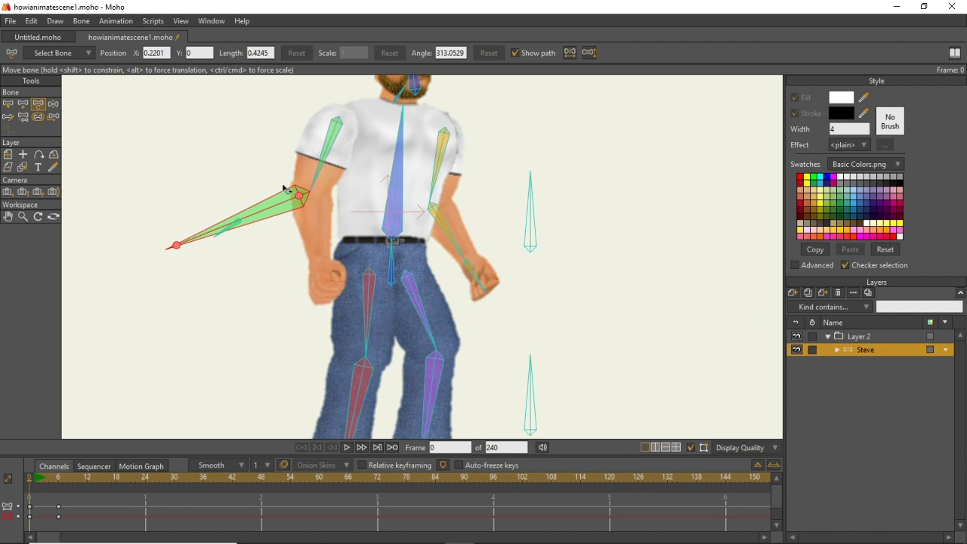
Clear the animation from the Steve layer, including its sub-layers.
double_click(869, 354)
click(848, 353)
click(81, 22)
mouse_move(109, 20)
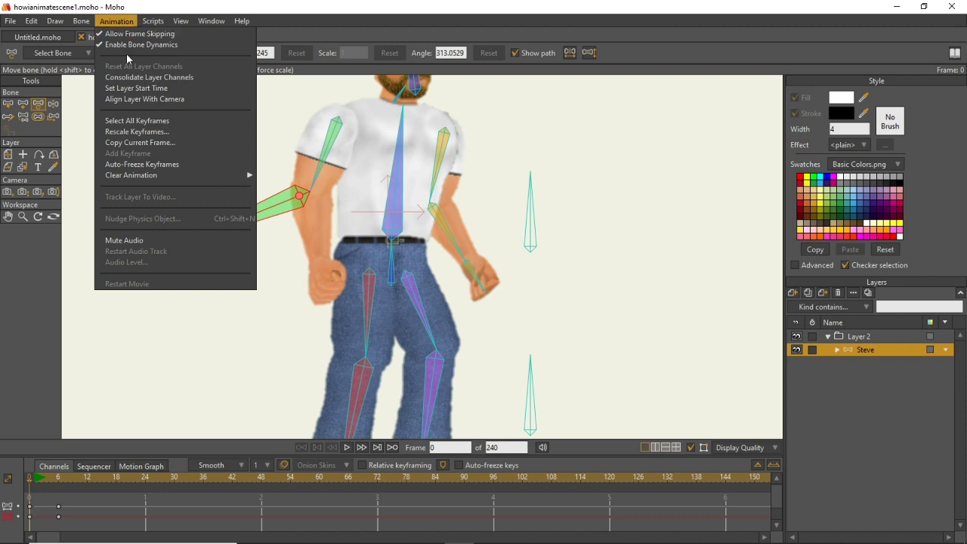
mouse_move(182, 178)
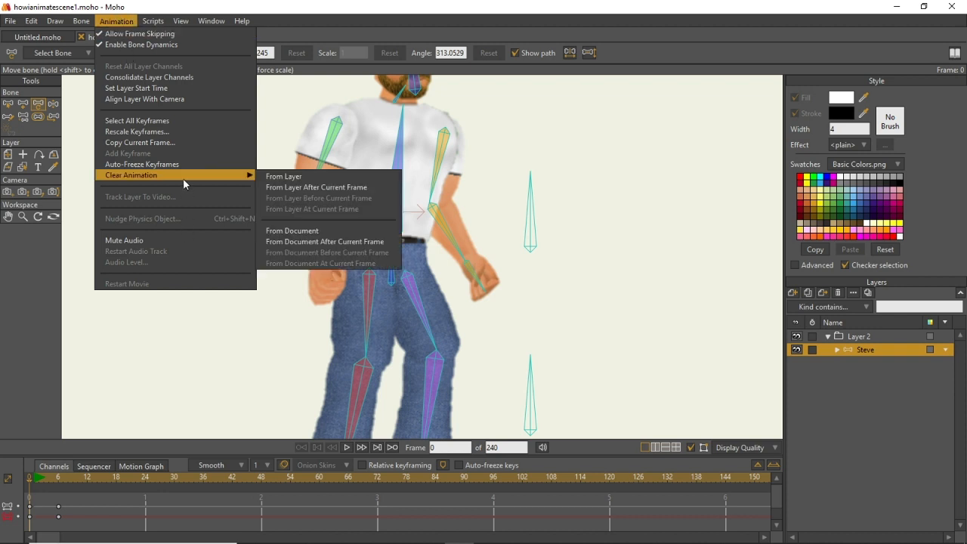
click(276, 179)
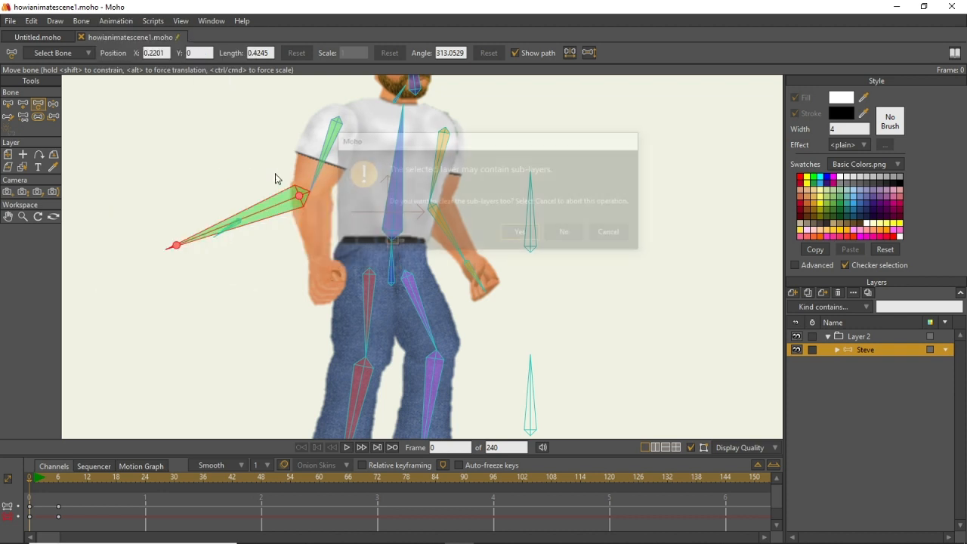
click(518, 231)
click(406, 211)
click(240, 217)
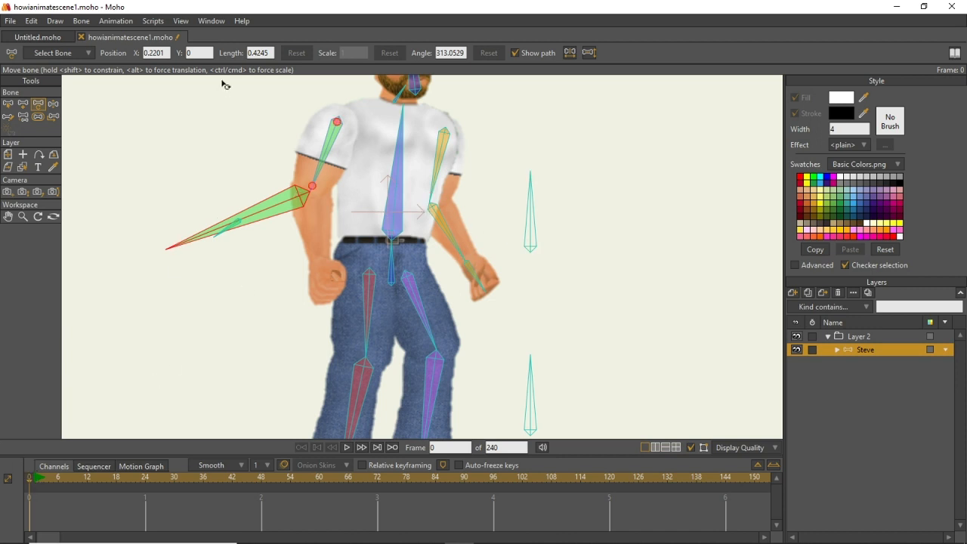
Undo the animation clearing and the forearm bone's repositioning at frame 0.
click(371, 165)
click(365, 156)
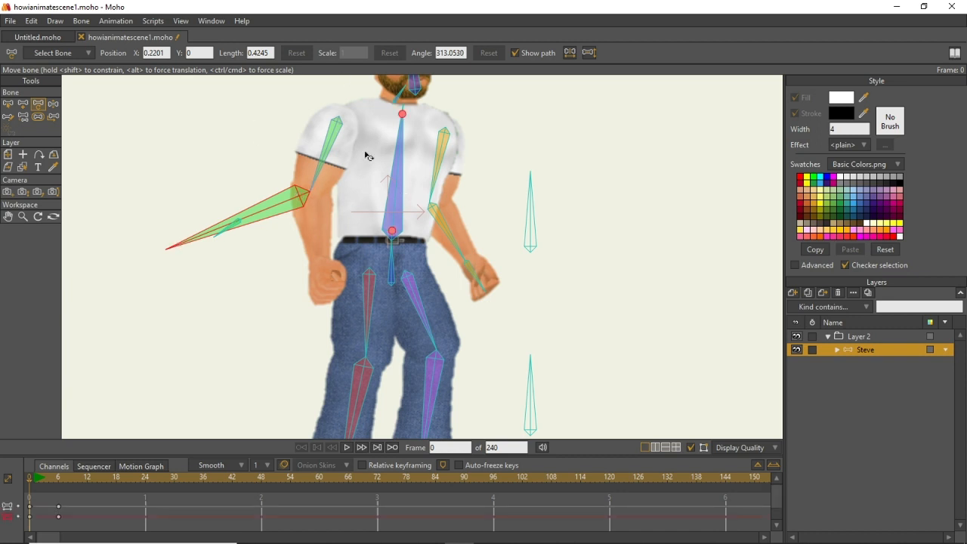
key(ctrl+z)
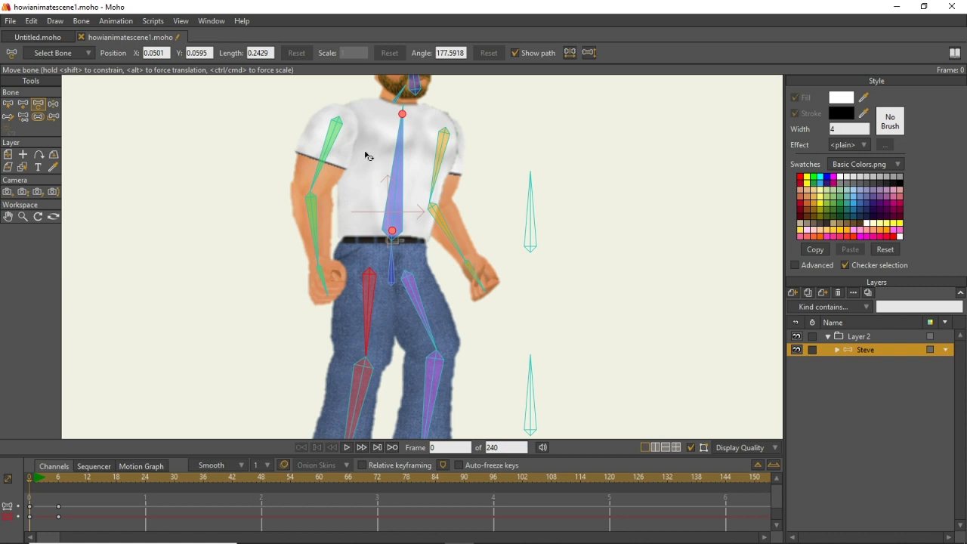
key(ctrl+z)
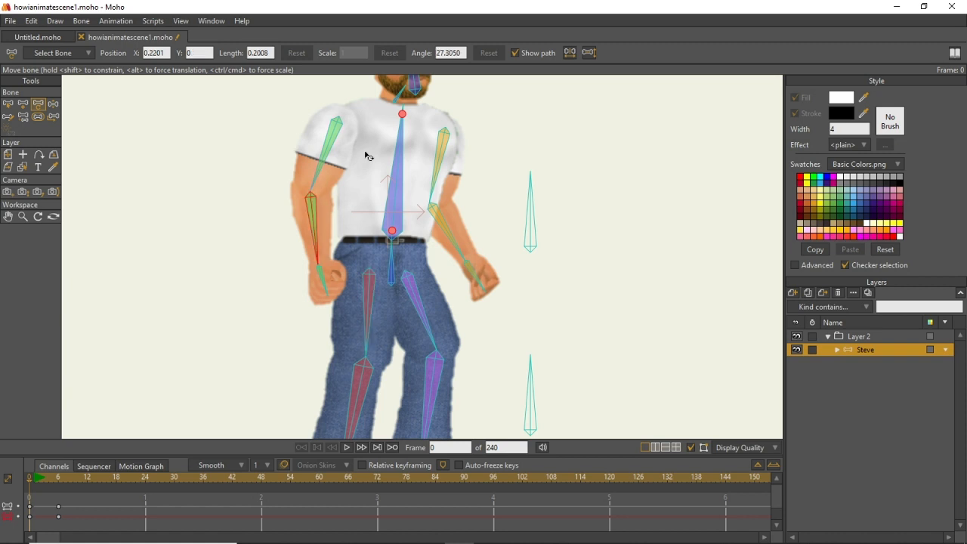
key(ctrl+z)
key(ctrl+z)
key(ctrl+z)
key(ctrl+z)
key(ctrl+z)
key(ctrl+z)
Remove all keyframes from the Steve layer and its sub-layers with Clear Animation.
click(115, 22)
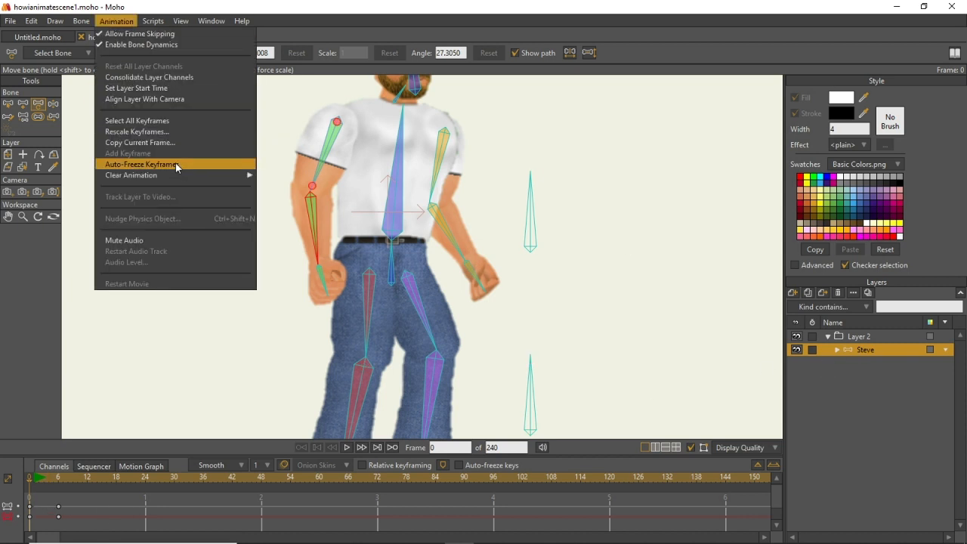
mouse_move(189, 181)
click(282, 176)
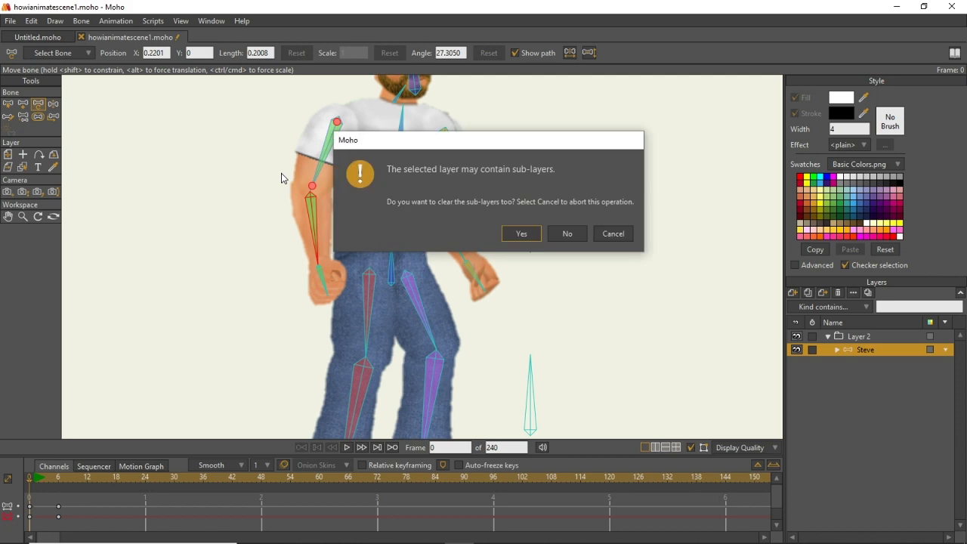
click(523, 233)
scroll(242, 185, down, 6)
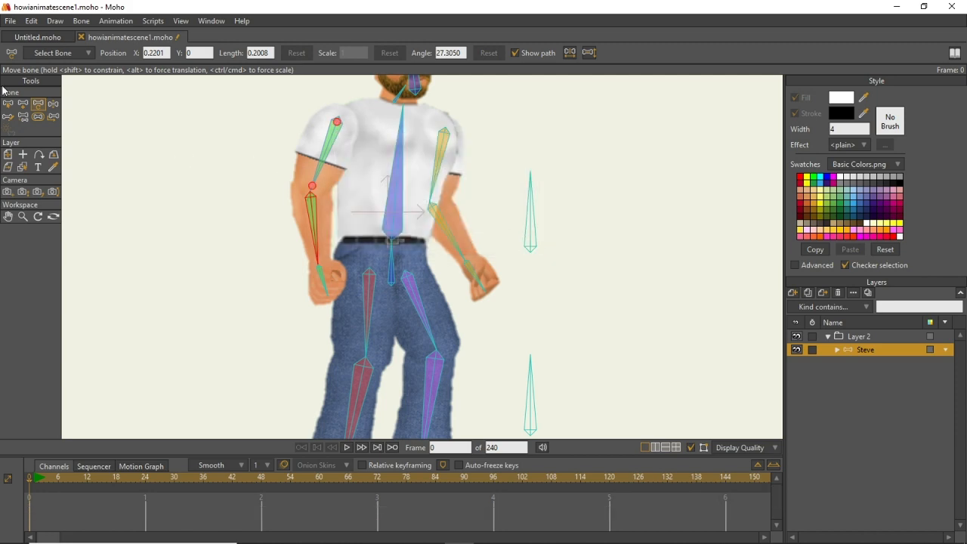
scroll(241, 185, up, 8)
scroll(243, 186, down, 3)
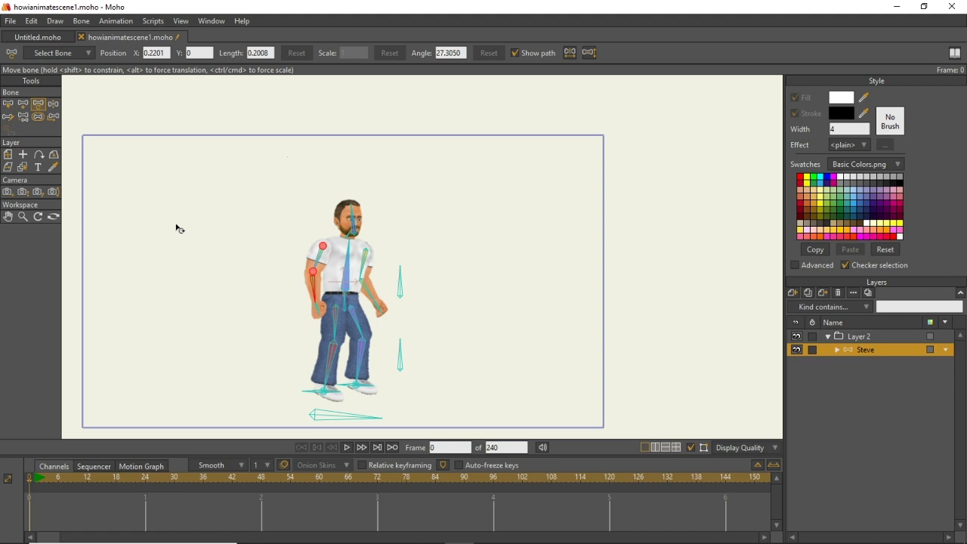
scroll(339, 223, up, 5)
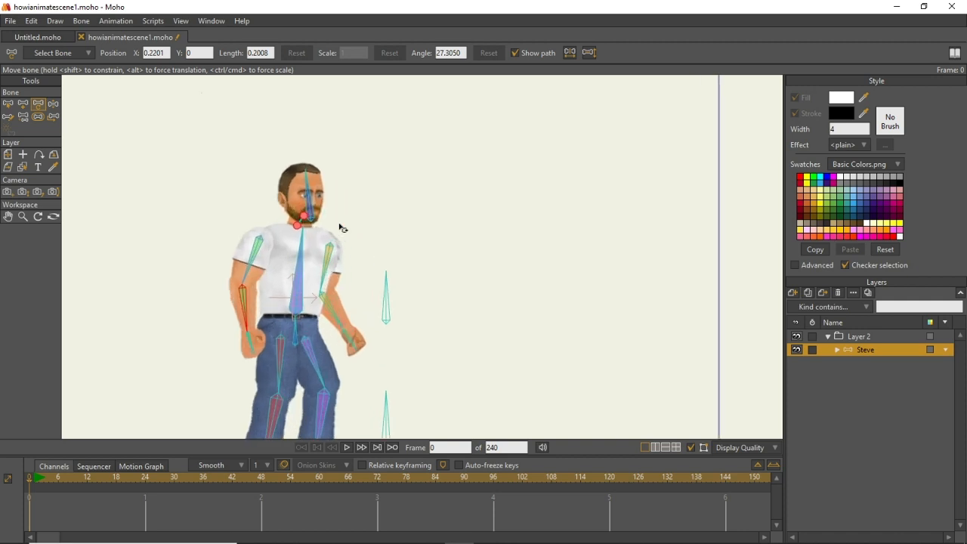
drag(339, 224, 395, 151)
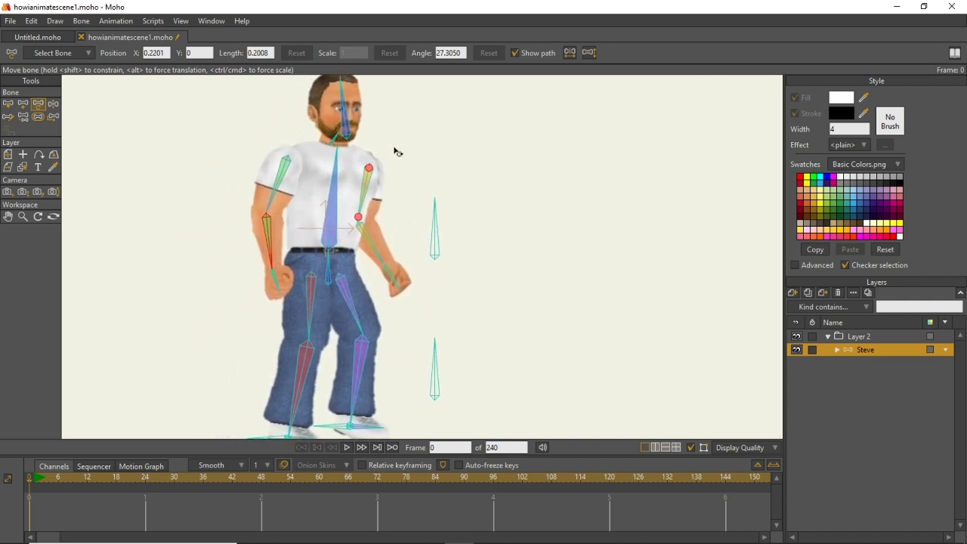
scroll(395, 151, up, 1)
scroll(395, 151, down, 3)
click(433, 233)
key(Down)
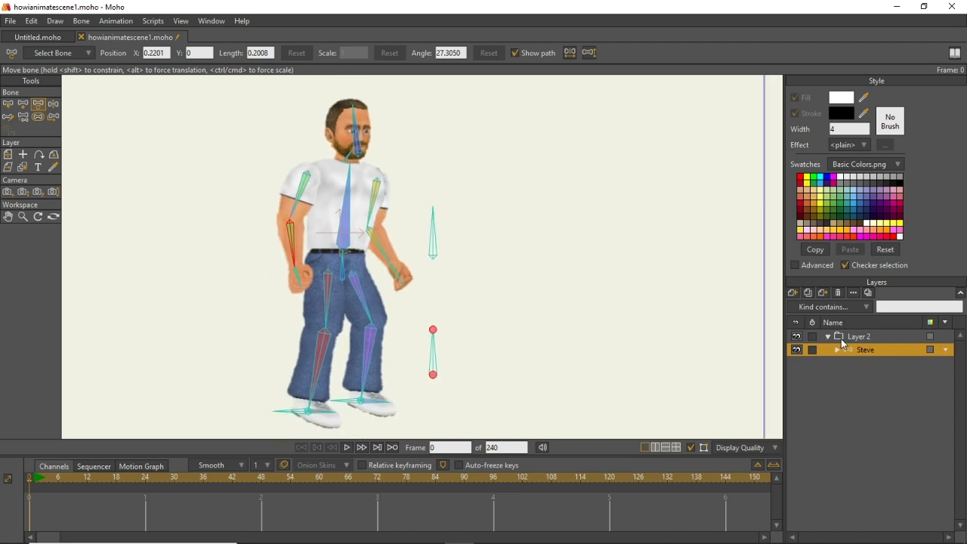
Add a new vector layer above the Steve layer inside the Layer 2 group.
click(840, 338)
click(849, 350)
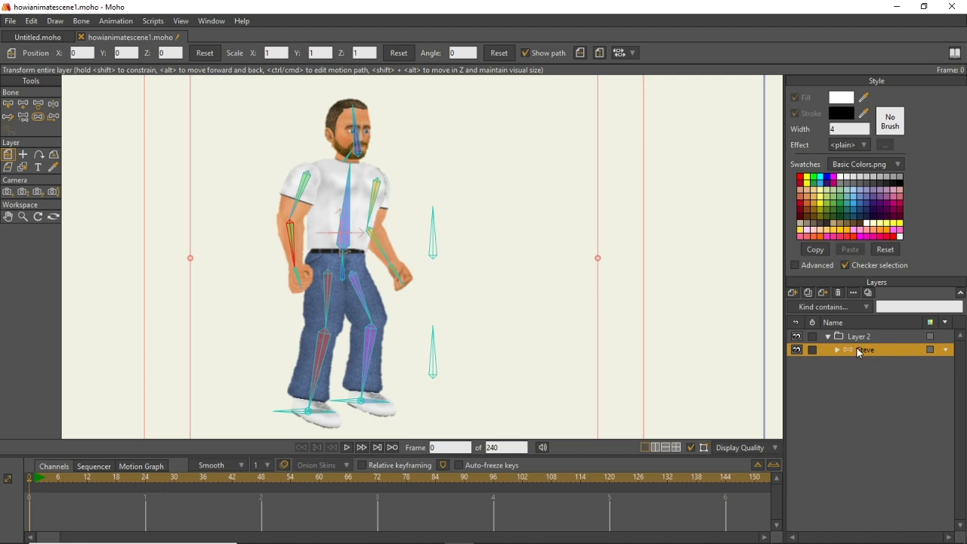
double_click(859, 352)
key(Return)
click(797, 294)
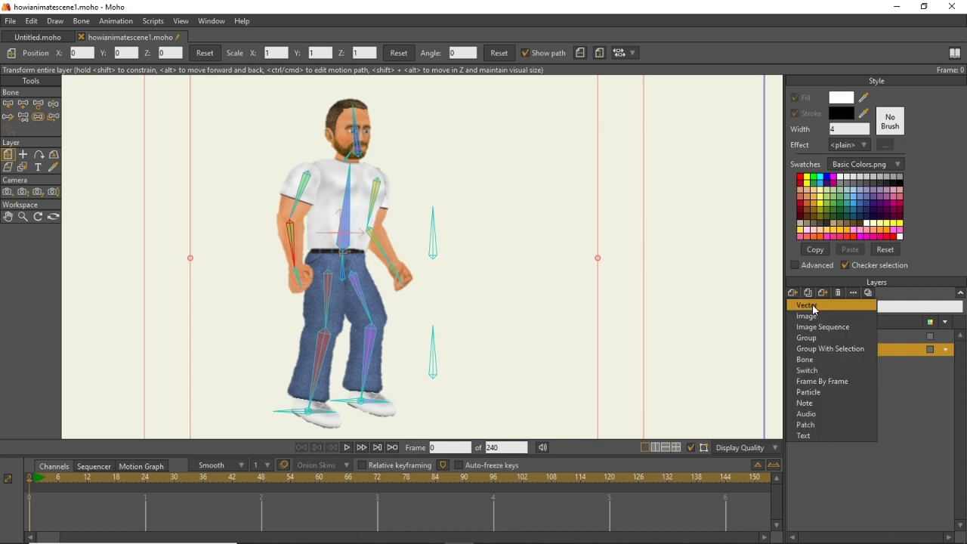
click(802, 305)
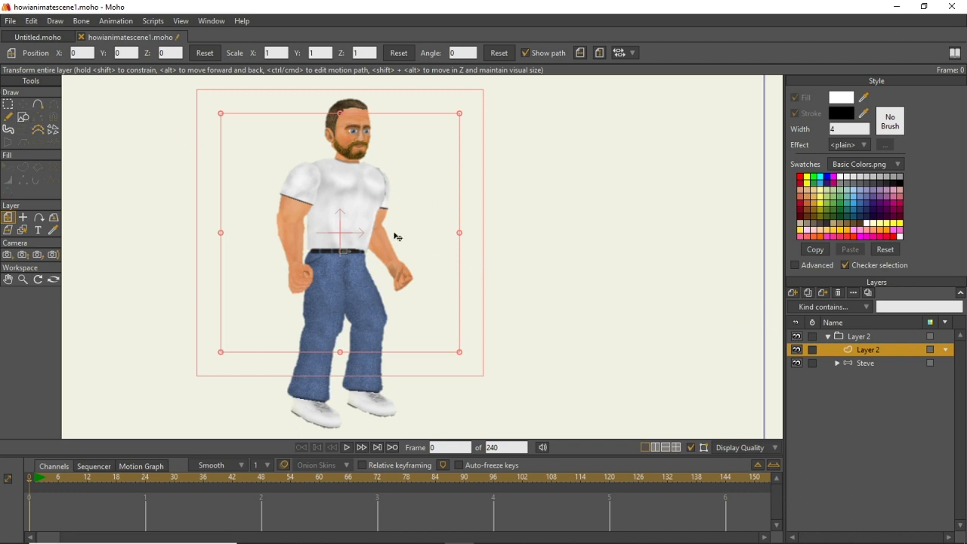
Draw a large circle in the empty space beside the character on the new vector layer.
scroll(453, 324, up, 3)
scroll(469, 325, up, 3)
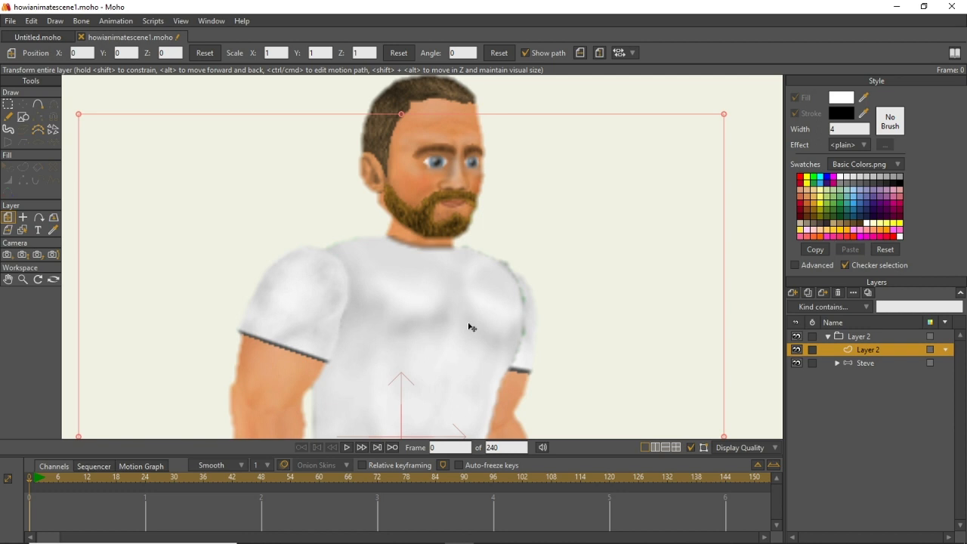
scroll(470, 327, down, 1)
scroll(460, 313, up, 1)
drag(457, 309, 363, 233)
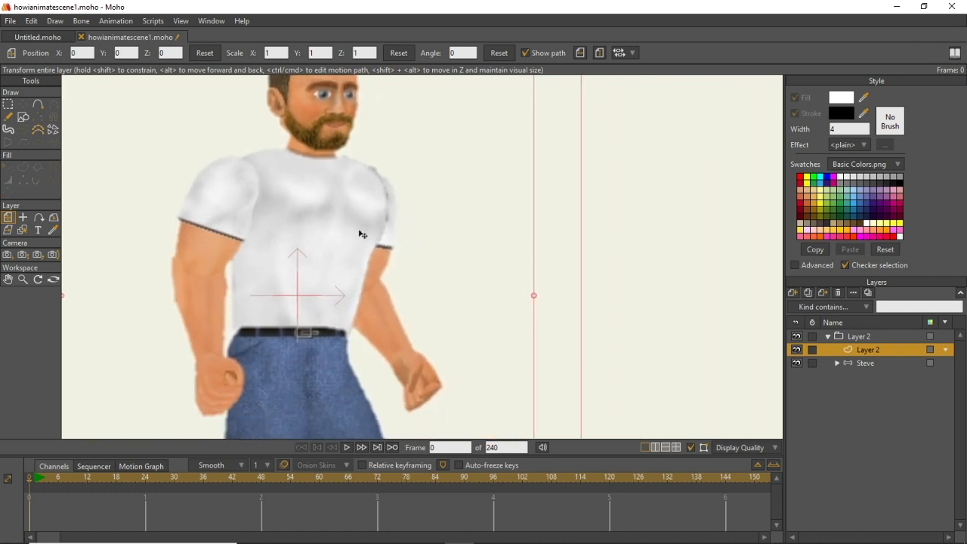
click(24, 117)
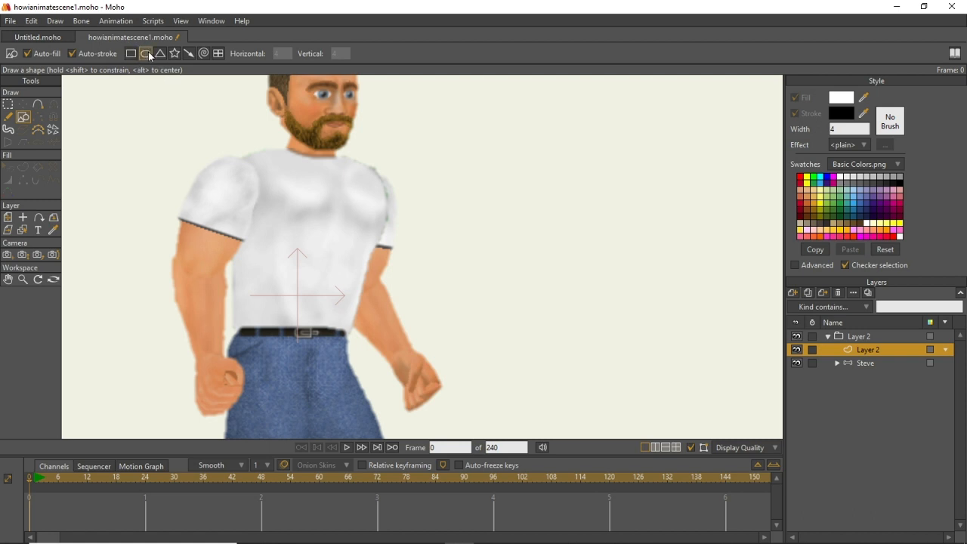
mouse_move(392, 134)
mouse_down()
mouse_move(321, 152)
mouse_move(219, 123)
mouse_up()
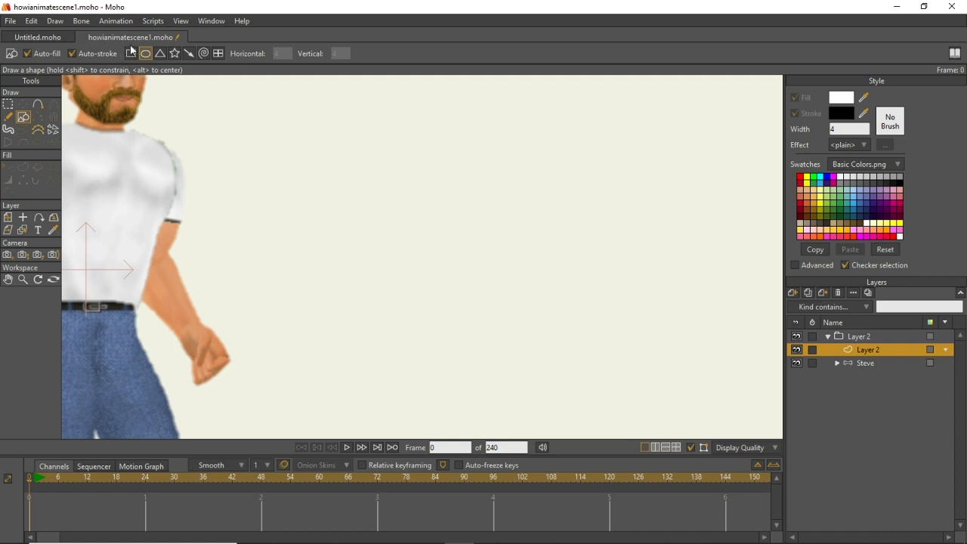
mouse_move(343, 152)
mouse_down()
mouse_move(391, 190)
mouse_move(468, 285)
mouse_move(455, 276)
mouse_move(554, 343)
mouse_move(577, 384)
mouse_move(525, 312)
mouse_move(487, 183)
mouse_move(548, 205)
mouse_move(560, 257)
mouse_move(504, 222)
mouse_move(391, 105)
mouse_move(442, 198)
mouse_move(368, 185)
mouse_move(492, 274)
mouse_move(461, 253)
mouse_move(491, 250)
mouse_move(395, 201)
mouse_move(357, 164)
mouse_move(380, 190)
mouse_move(355, 179)
mouse_move(434, 250)
mouse_move(367, 208)
mouse_move(350, 224)
mouse_move(401, 259)
mouse_move(330, 209)
mouse_move(403, 267)
mouse_move(318, 212)
mouse_move(380, 269)
mouse_move(375, 276)
mouse_move(471, 341)
mouse_move(583, 395)
mouse_move(489, 281)
mouse_up()
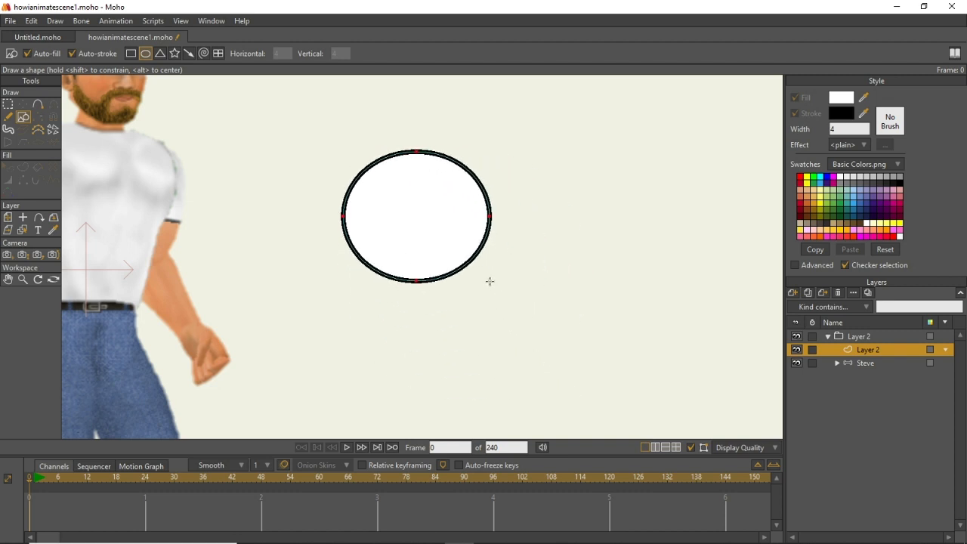
mouse_move(489, 281)
mouse_down()
mouse_move(406, 172)
mouse_move(318, 132)
mouse_move(536, 356)
mouse_up()
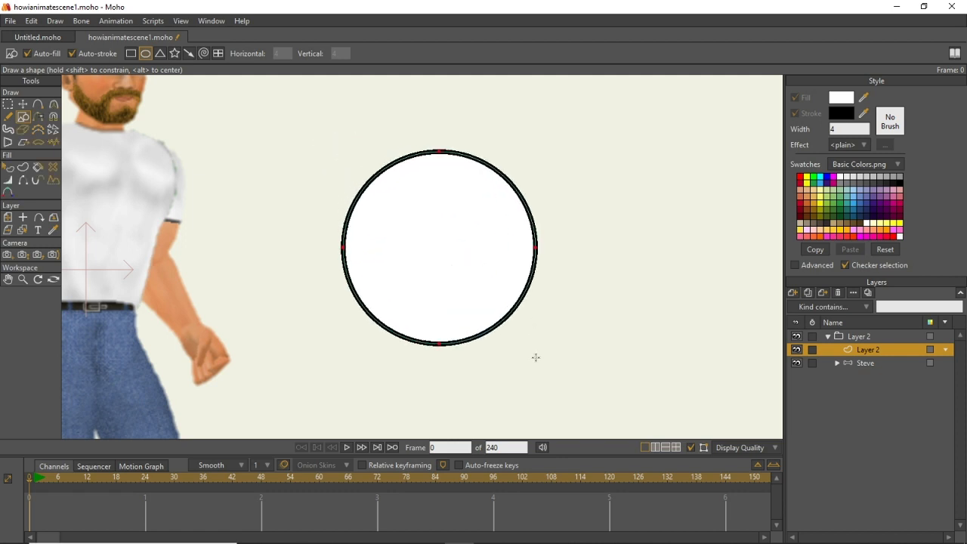
Select the circle with the Select Shape tool, and turn the checker selection display off and back on.
click(8, 169)
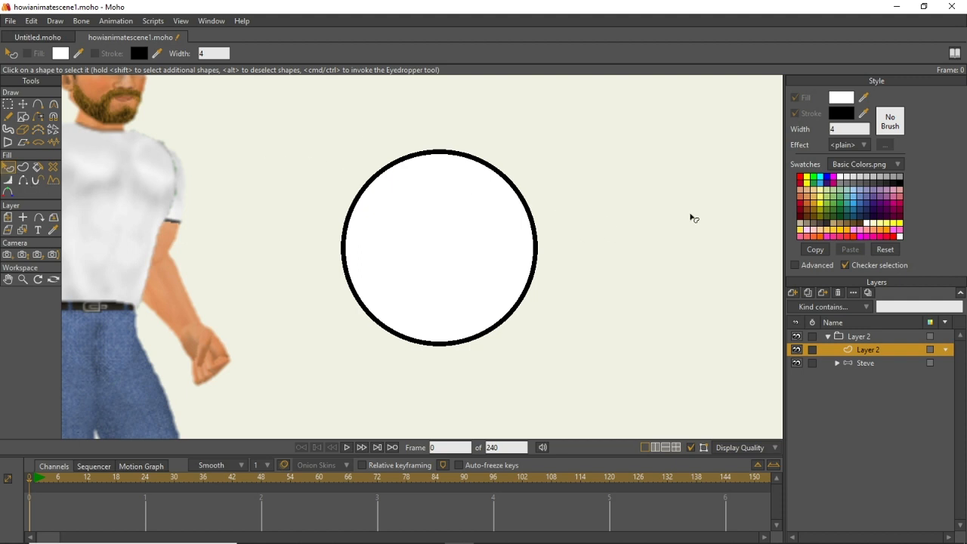
click(503, 216)
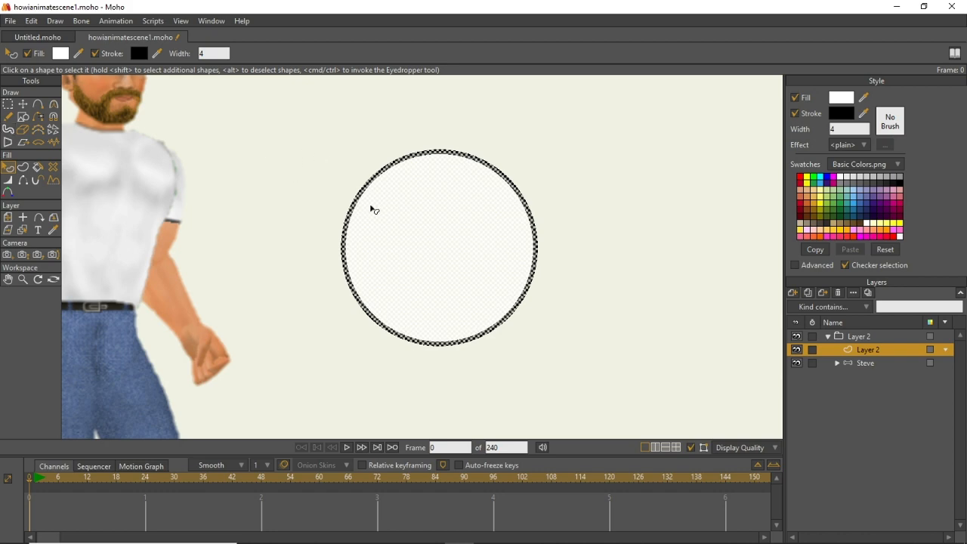
click(138, 159)
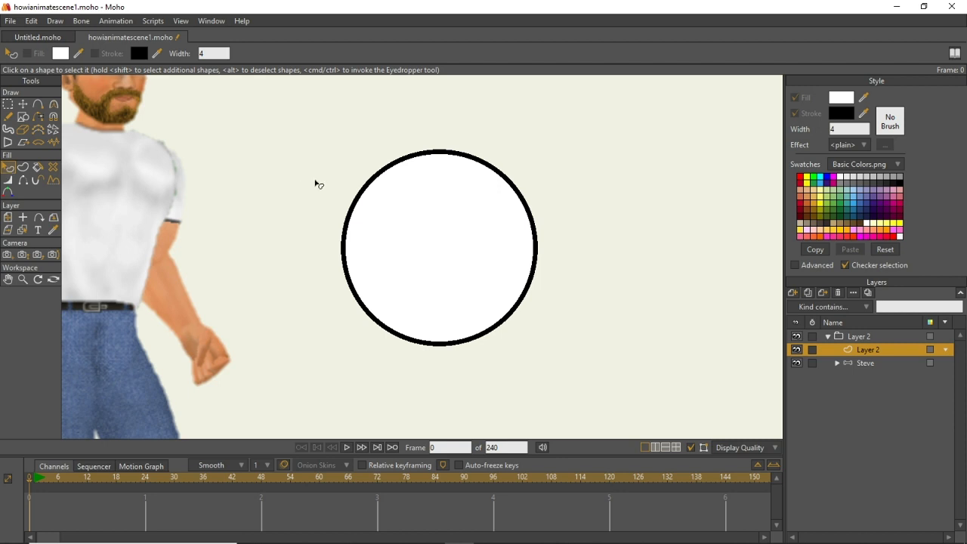
click(361, 230)
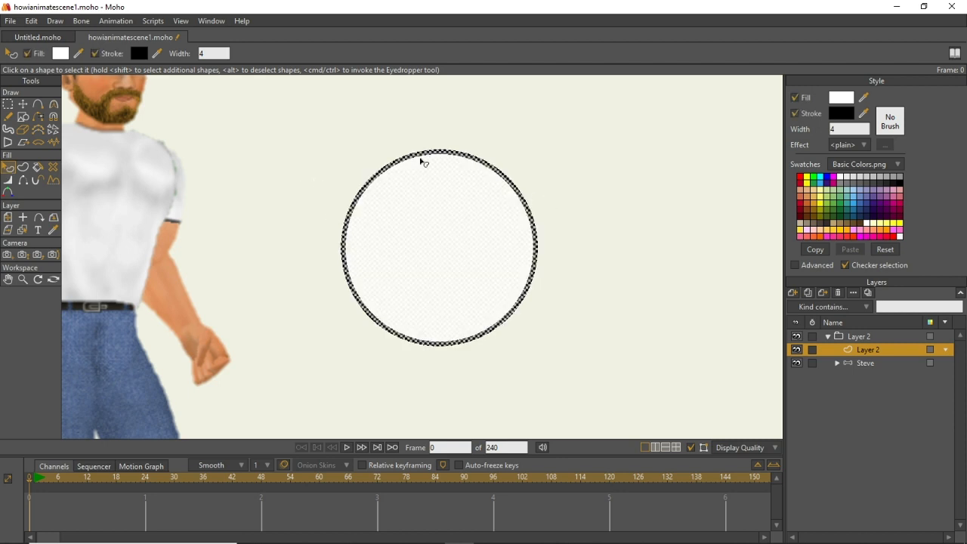
click(845, 265)
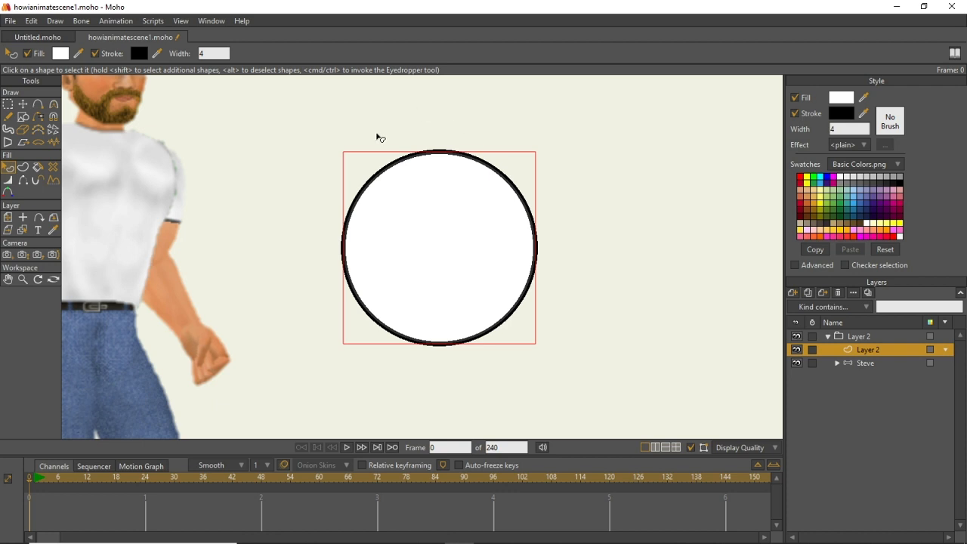
click(846, 265)
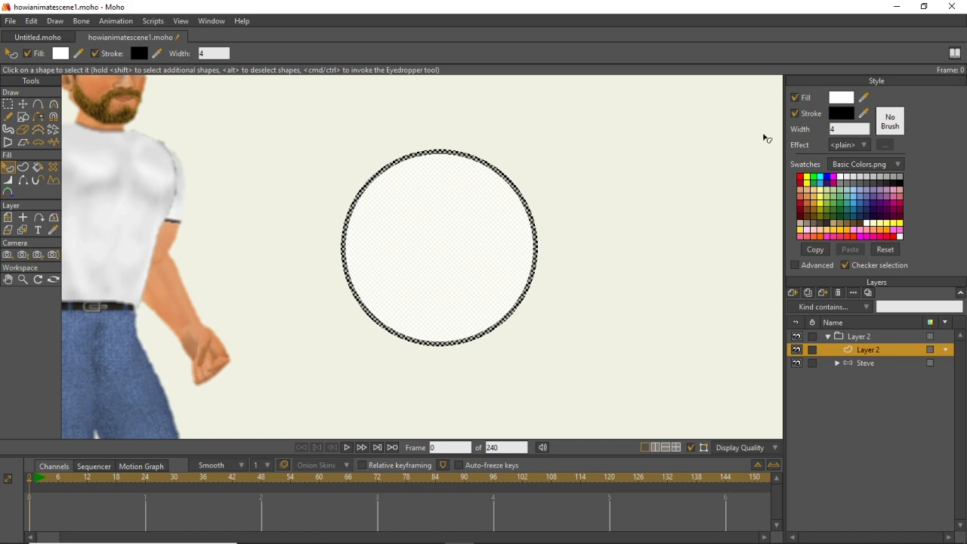
Turn off the circle's fill and reselect the shape by its outline.
click(795, 96)
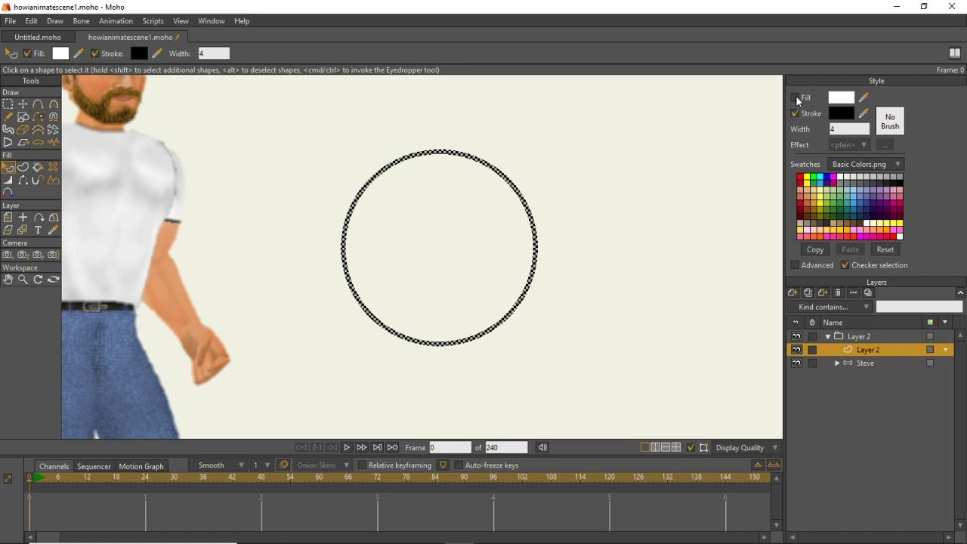
click(630, 152)
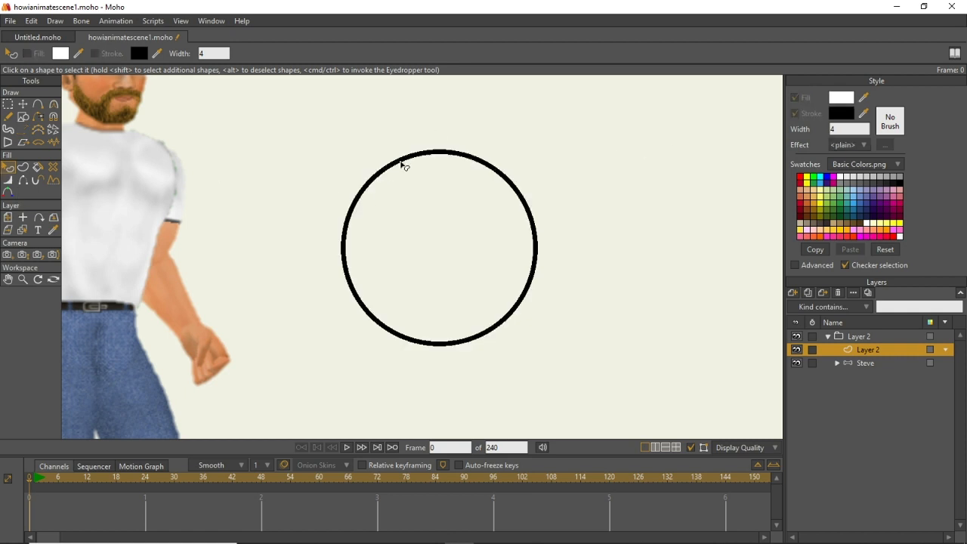
click(389, 168)
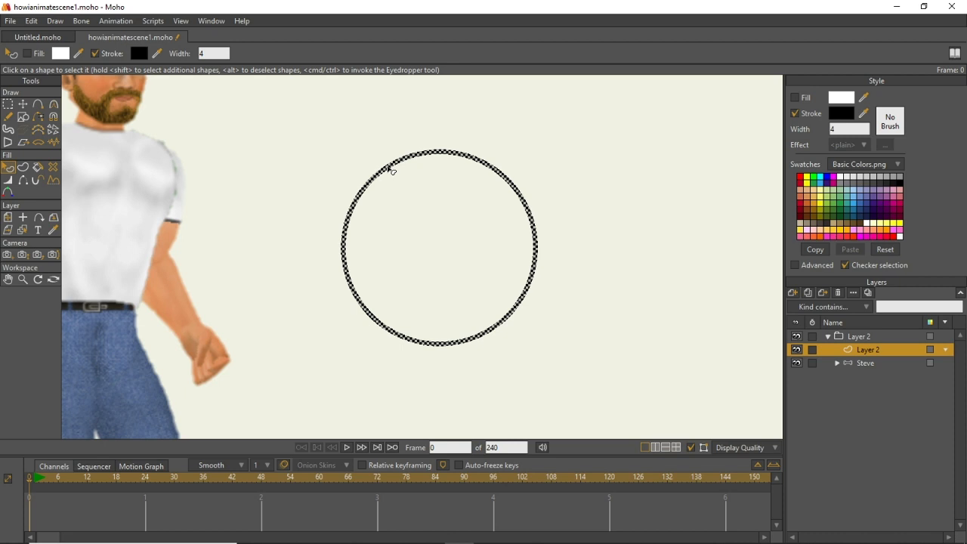
Show the advanced style settings, and switch the circle's fill on and off again.
click(794, 264)
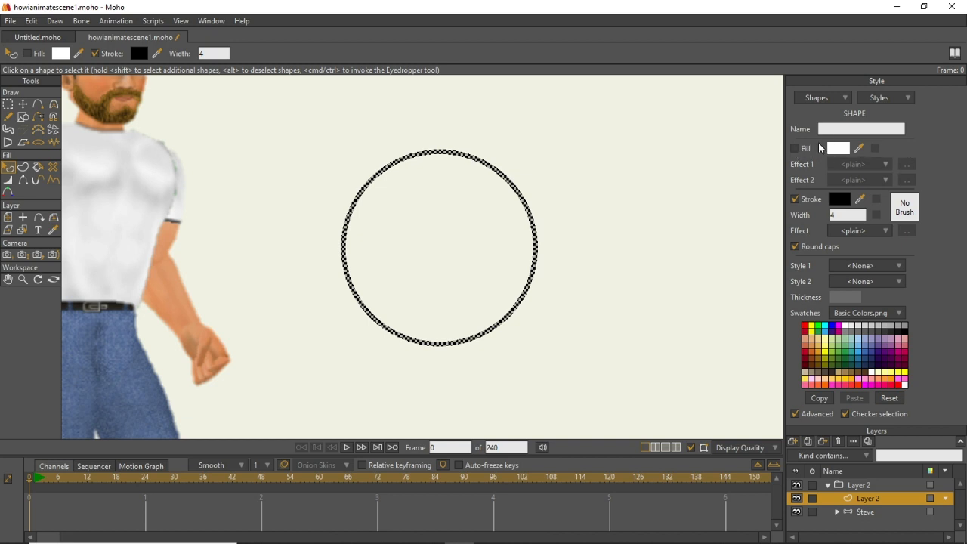
click(796, 150)
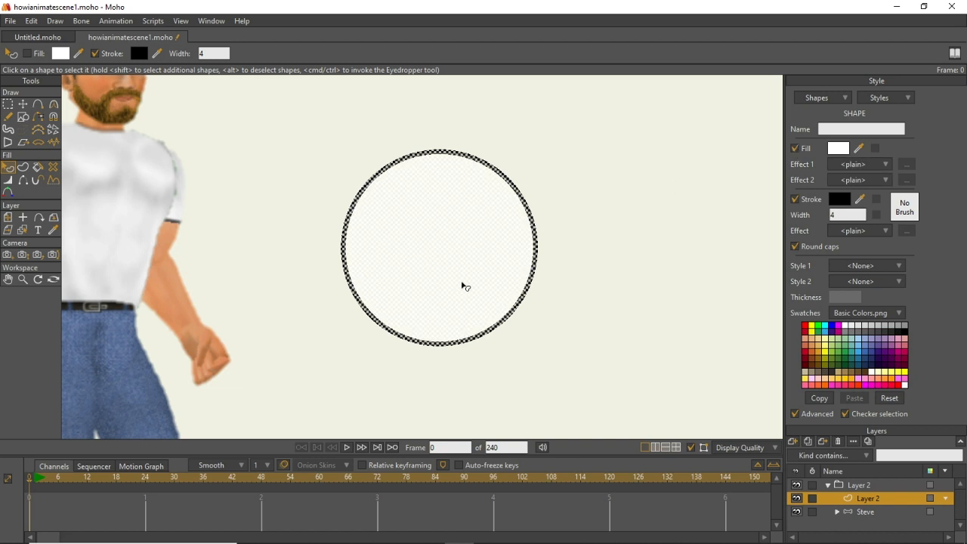
click(795, 149)
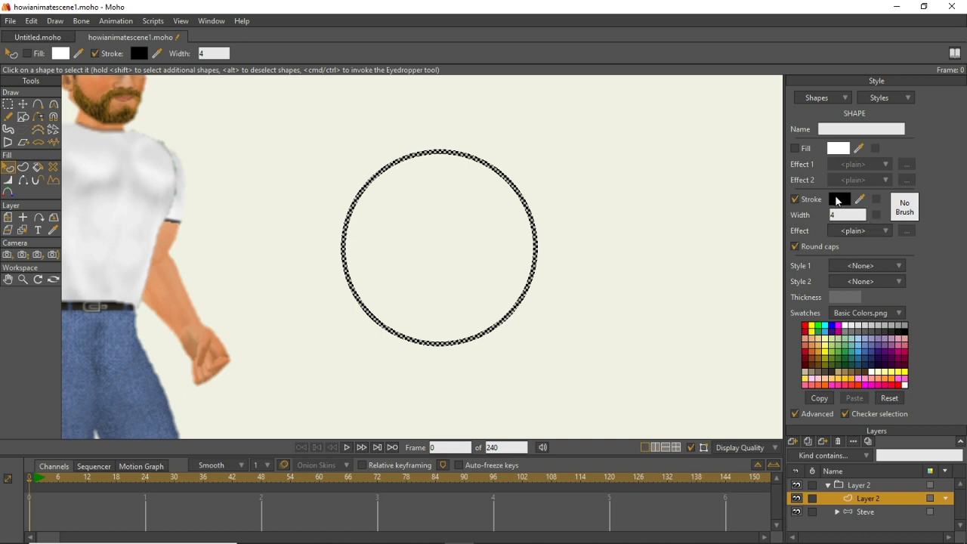
Apply the Soft Edge effect to the circle's stroke with a blur radius of 11.
click(862, 268)
click(850, 250)
click(863, 230)
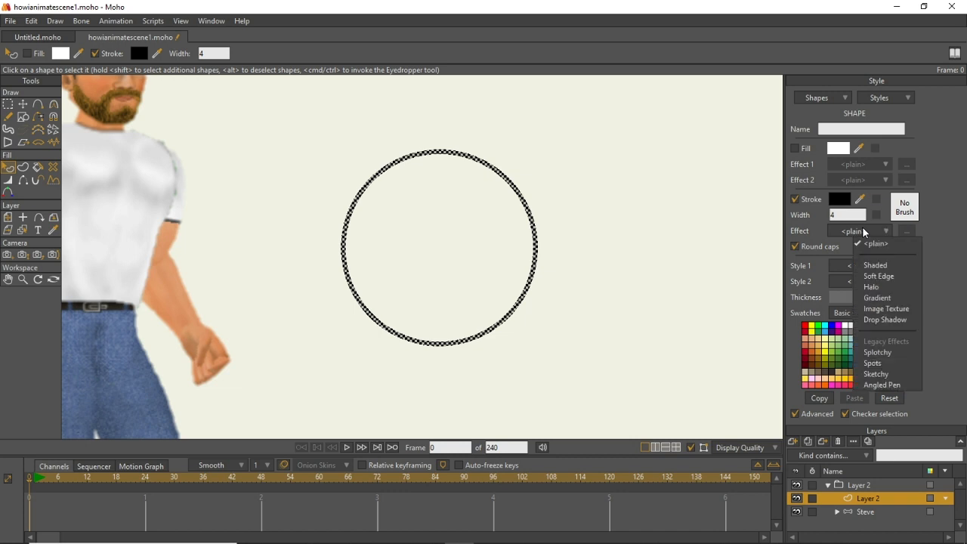
click(878, 277)
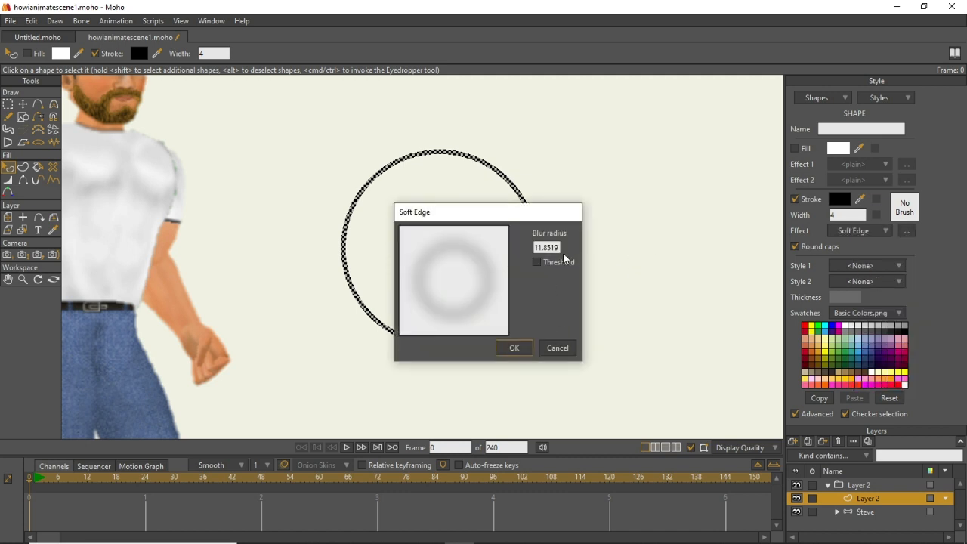
scroll(546, 248, up, 5)
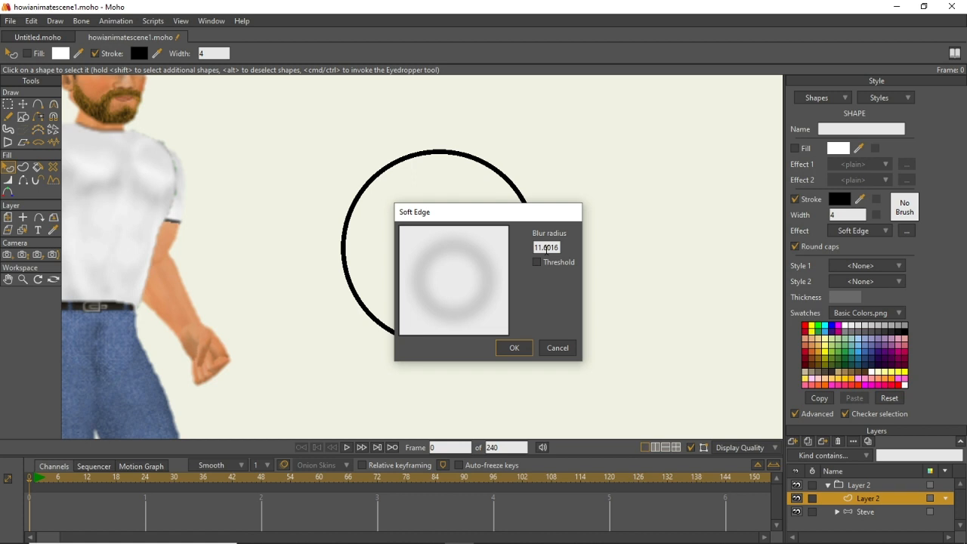
scroll(546, 249, down, 5)
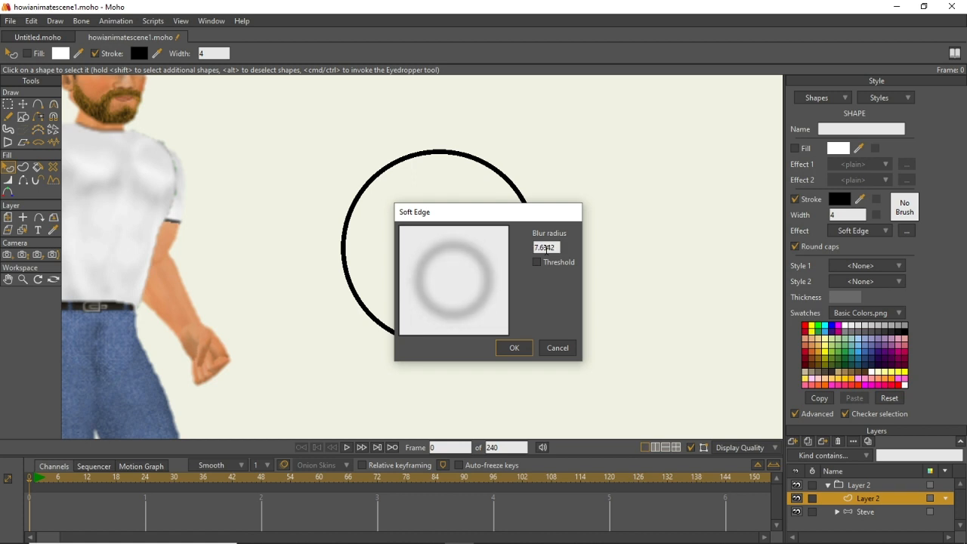
scroll(546, 248, down, 2)
scroll(546, 248, up, 3)
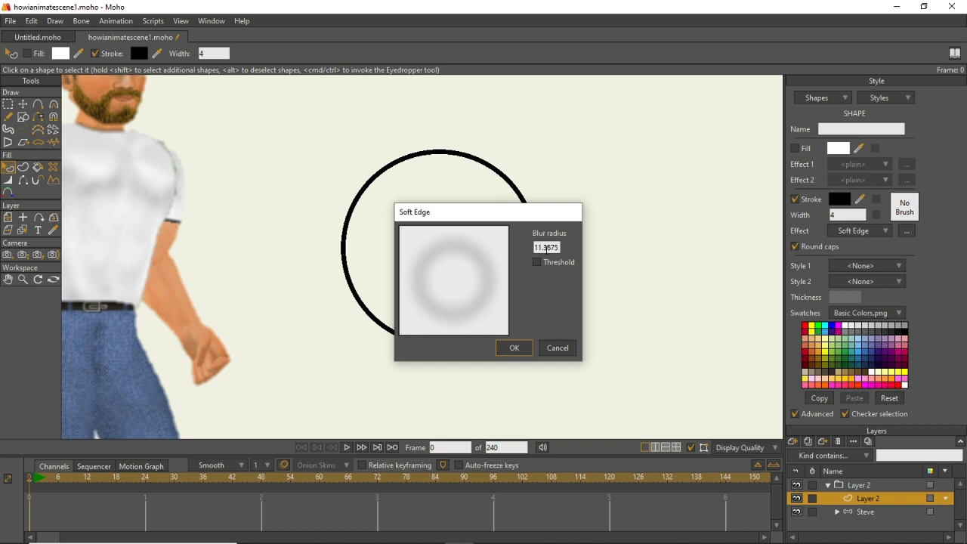
drag(563, 248, 500, 241)
text(11)
click(512, 347)
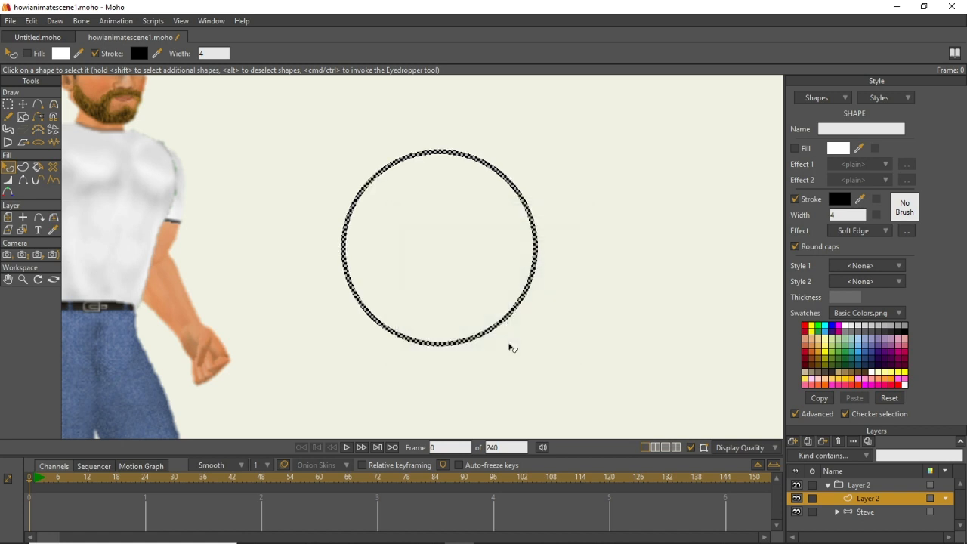
Deselect the circle and render frame 0 twice to examine the soft-edged stroke, closing each preview.
click(559, 235)
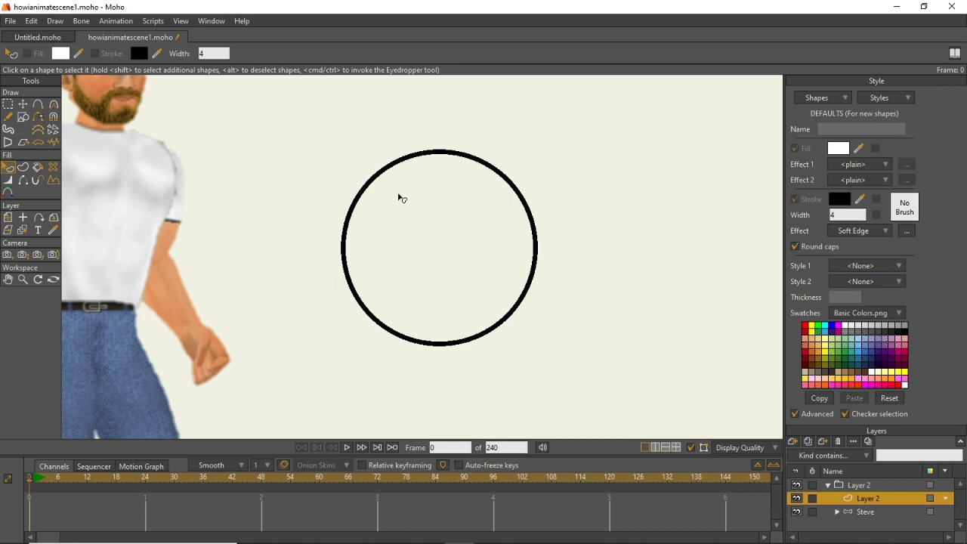
key(ctrl+r)
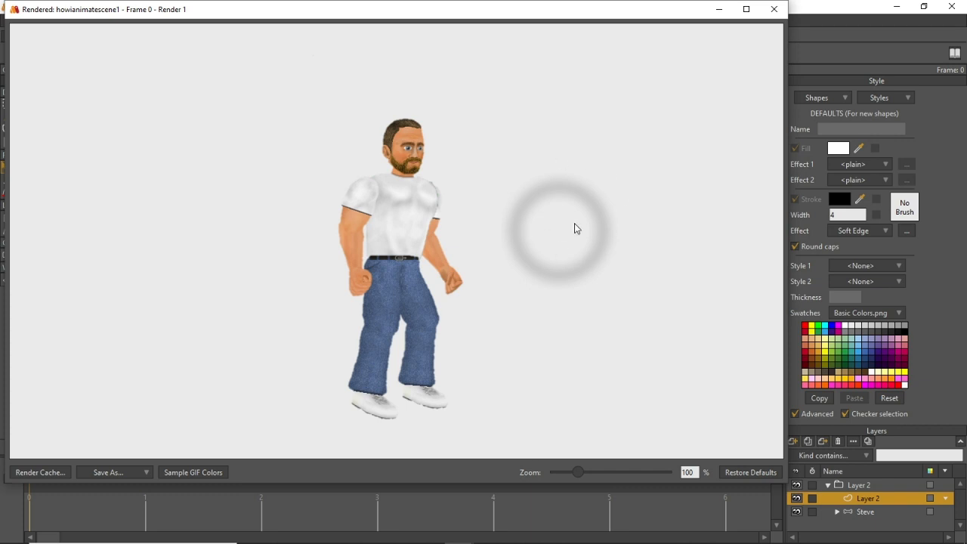
click(770, 13)
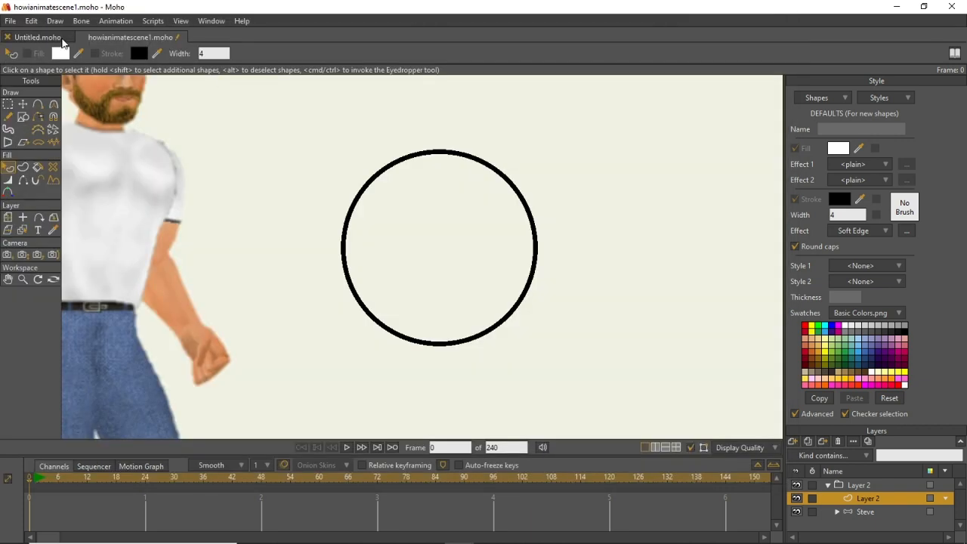
click(11, 20)
mouse_move(109, 274)
click(91, 316)
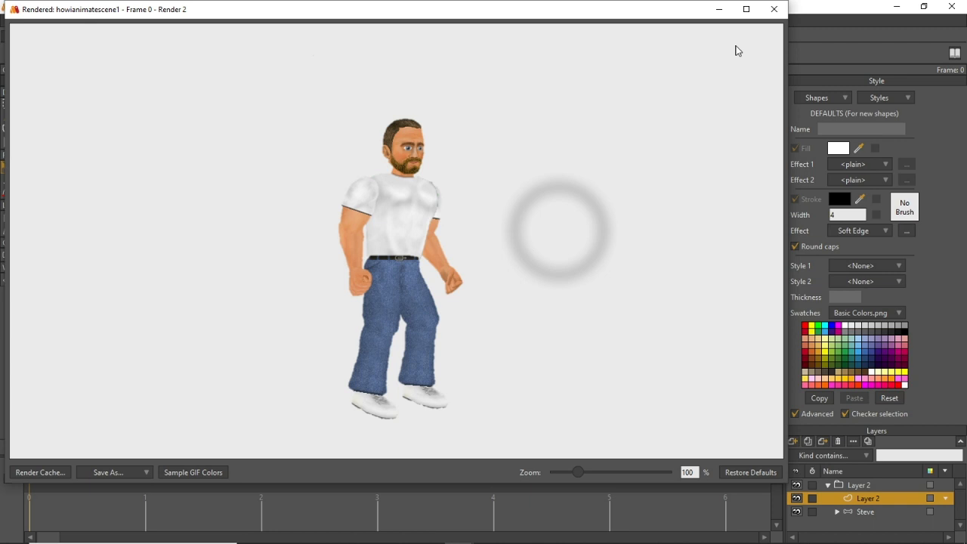
click(773, 9)
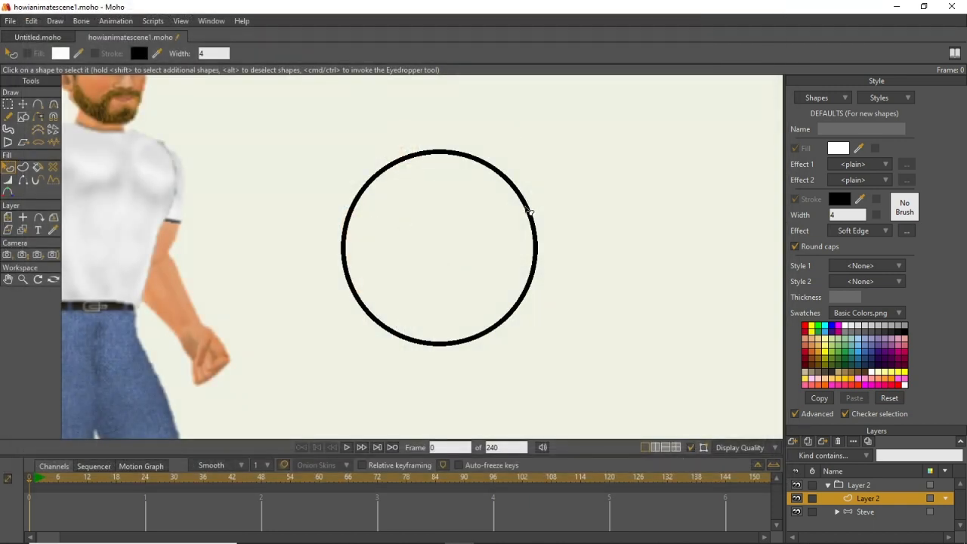
Set the circle's stroke effect to plain, and preview frame 0 in a render.
click(529, 211)
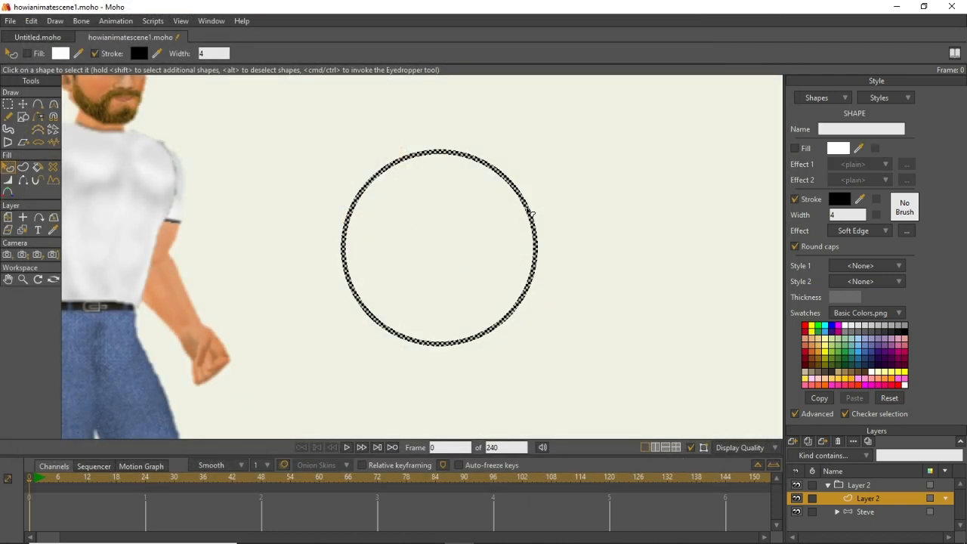
click(874, 231)
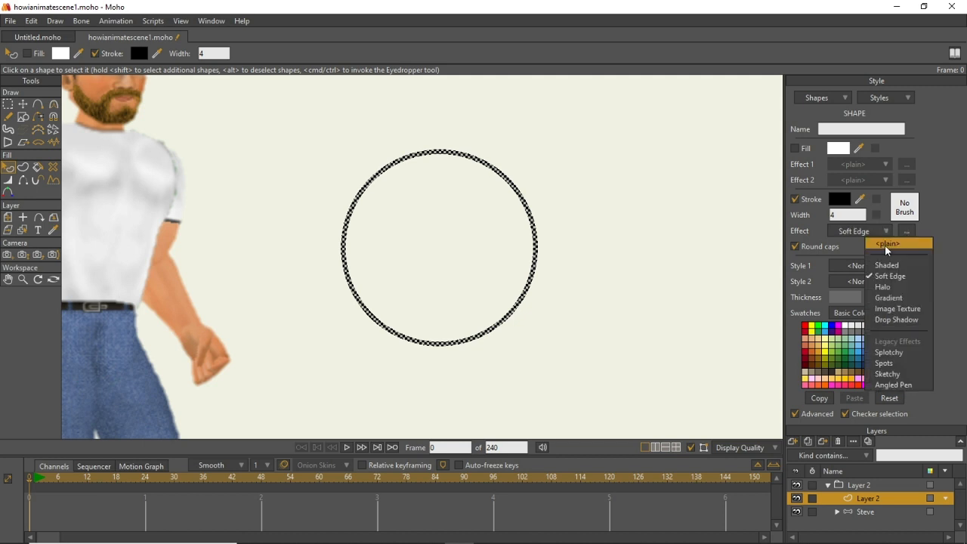
click(886, 247)
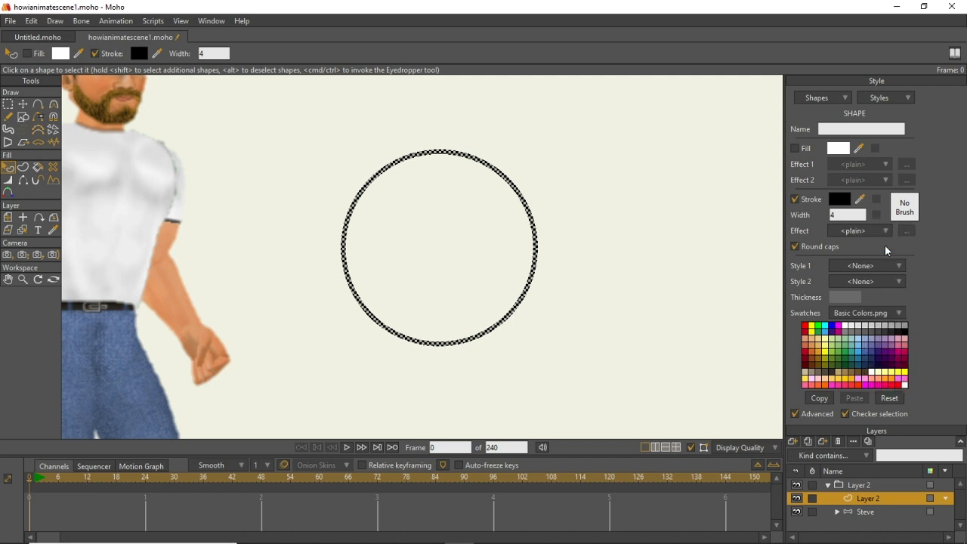
key(ctrl+r)
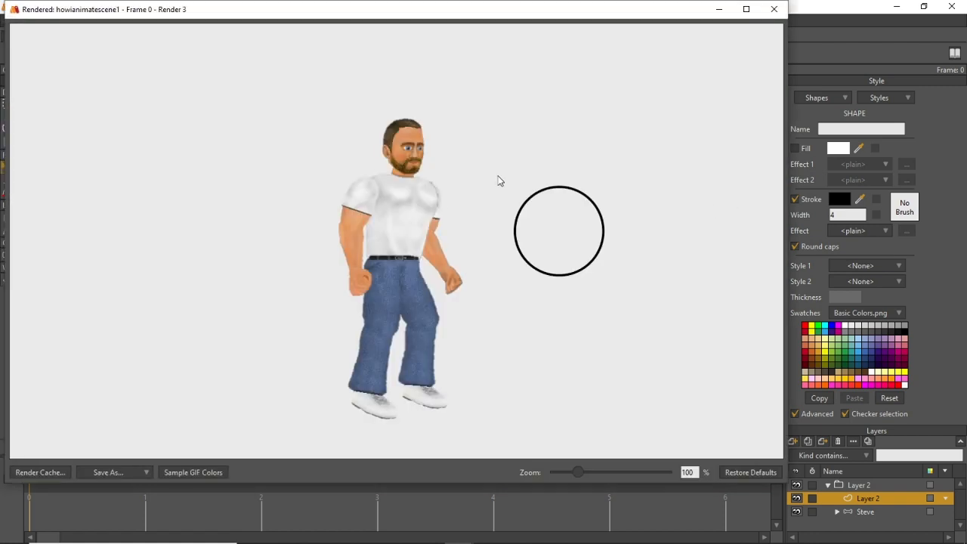
click(773, 9)
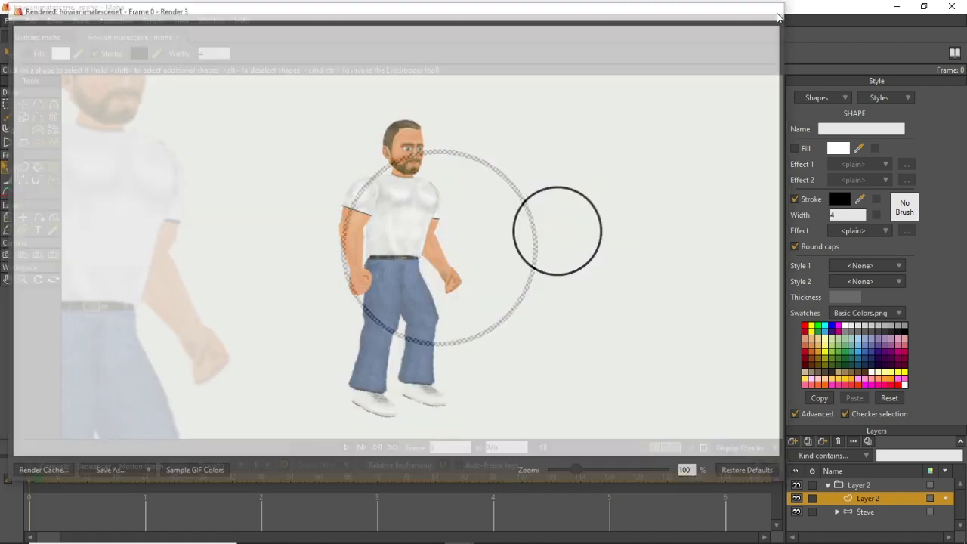
Reapply the Soft Edge effect to the circle's stroke with a blur radius of 11.8519, and preview frame 0 in a render.
click(852, 232)
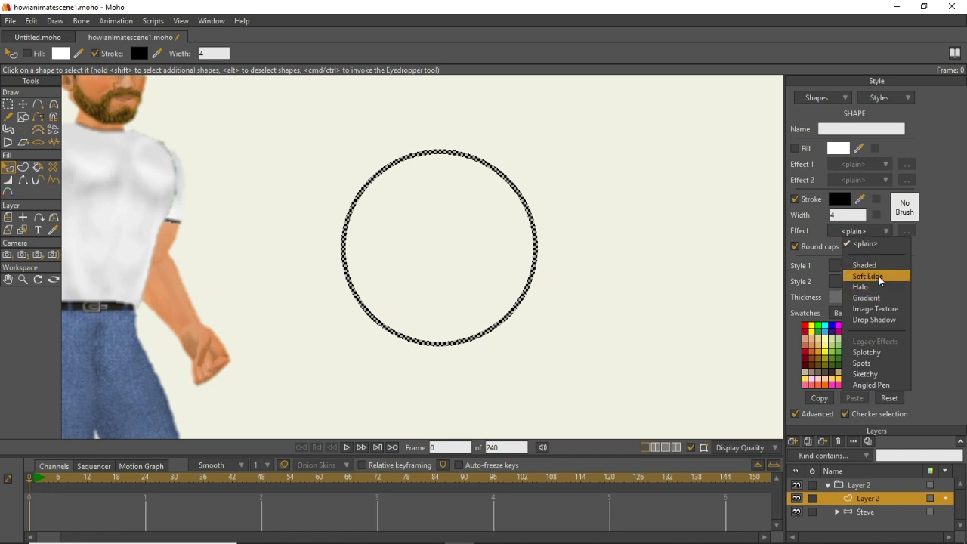
click(877, 274)
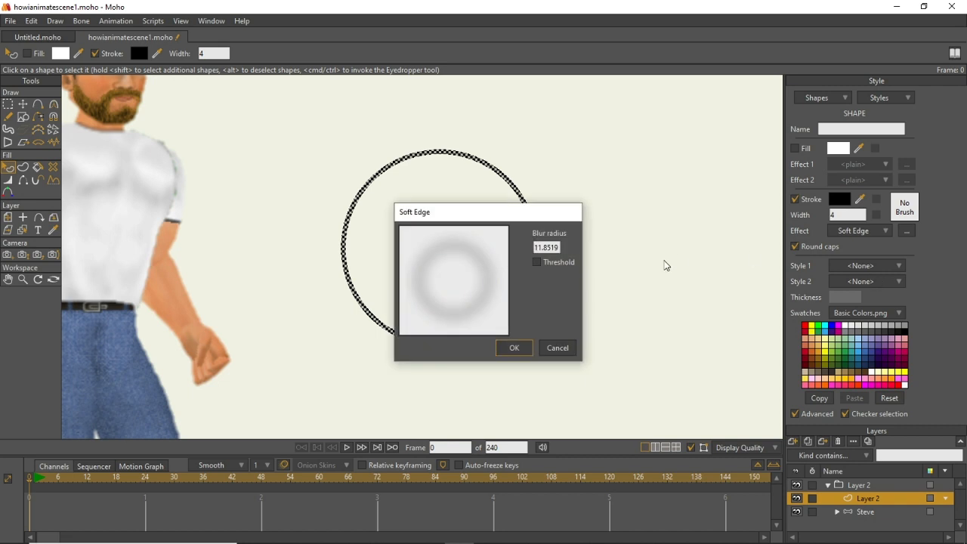
click(512, 345)
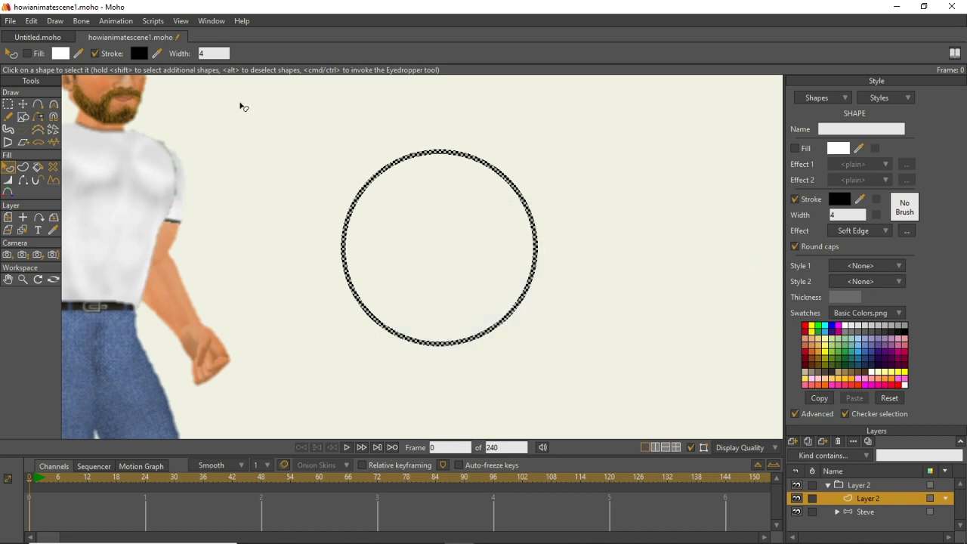
key(ctrl+r)
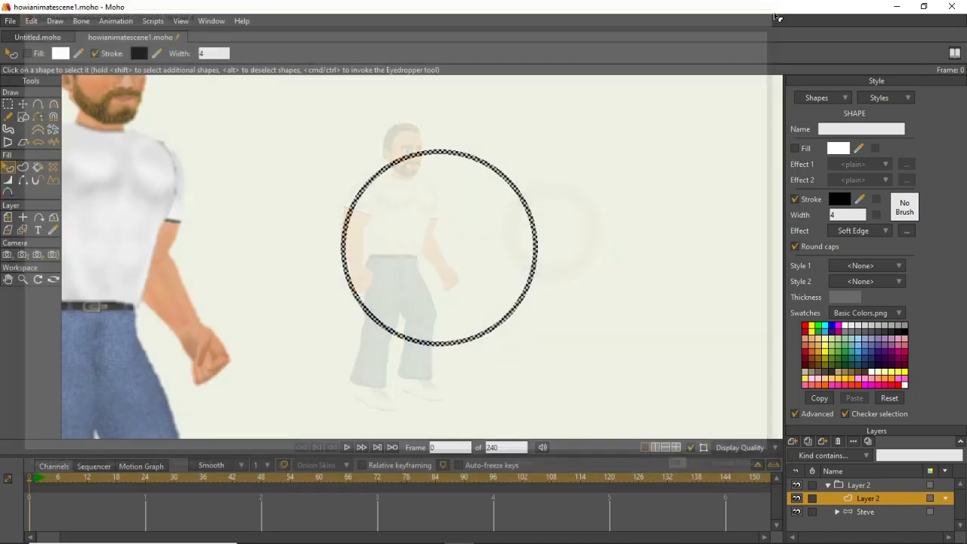
click(774, 9)
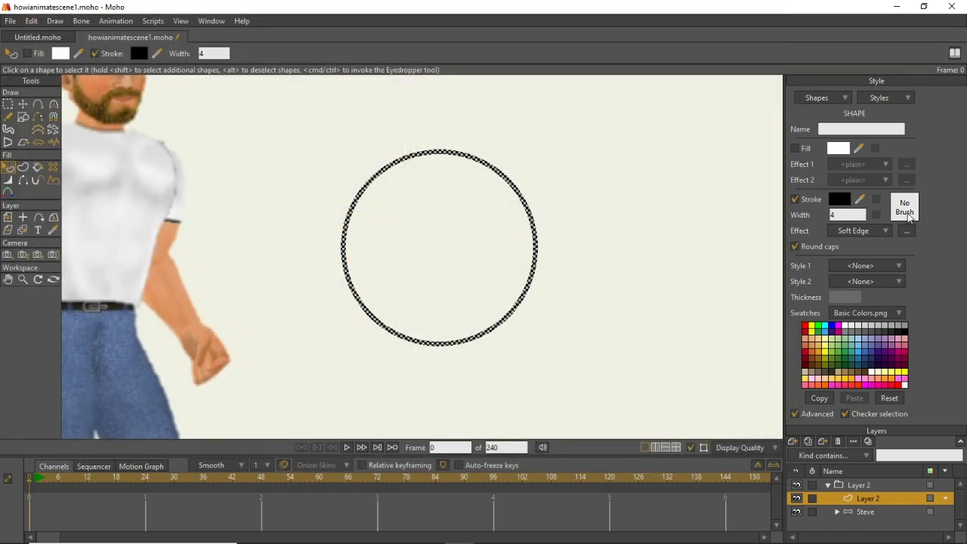
click(911, 232)
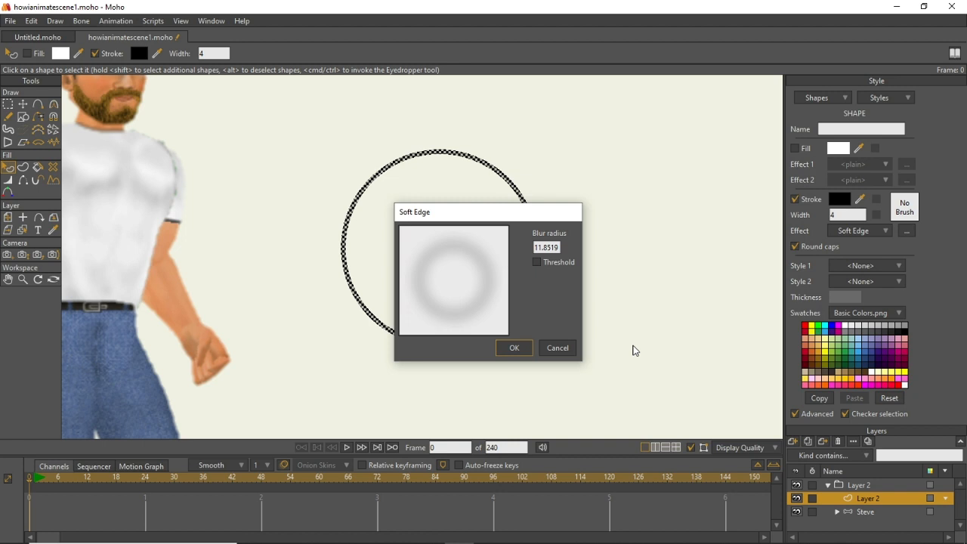
click(558, 347)
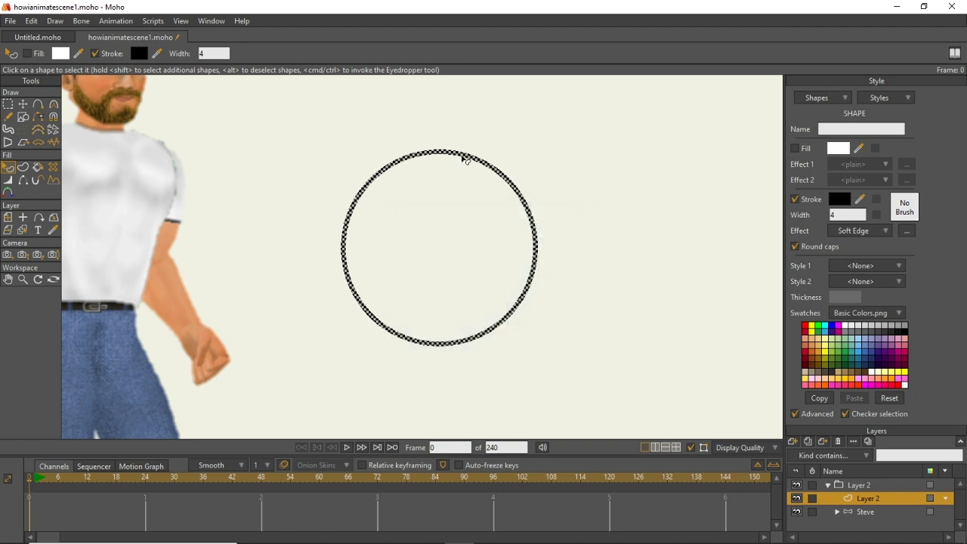
click(460, 154)
click(457, 153)
Set the stroke's Soft Edge blur radius to 3.0865 and preview frame 0 in a render.
click(907, 231)
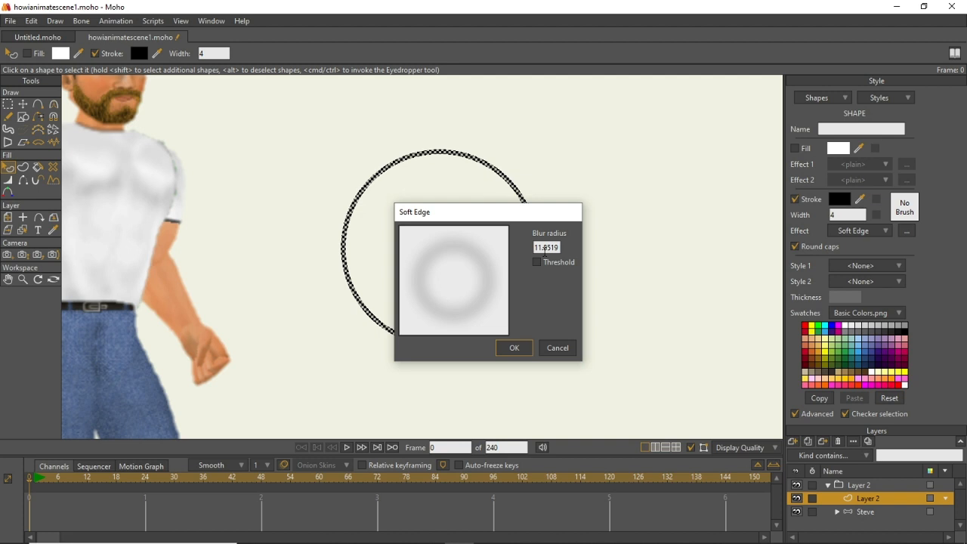
scroll(545, 249, down, 5)
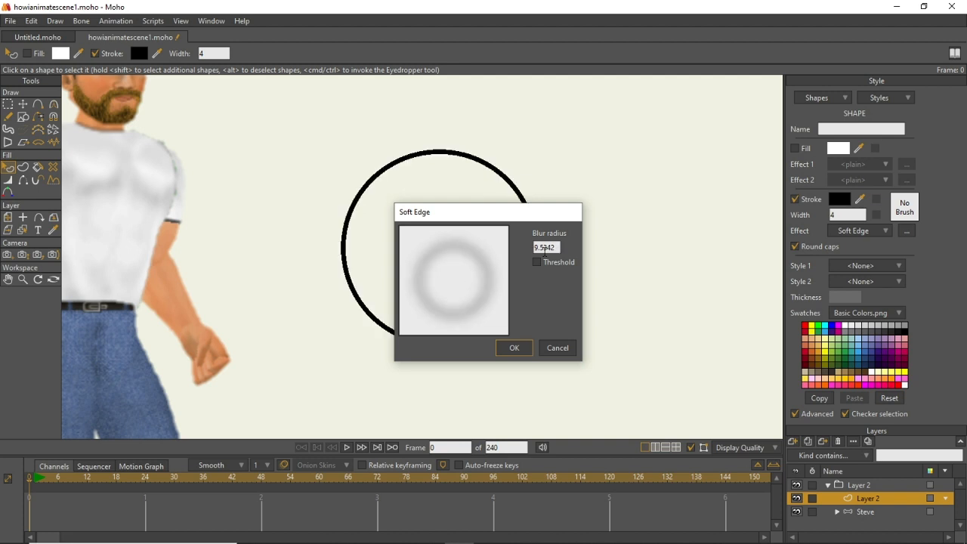
scroll(544, 250, down, 8)
scroll(545, 249, down, 1)
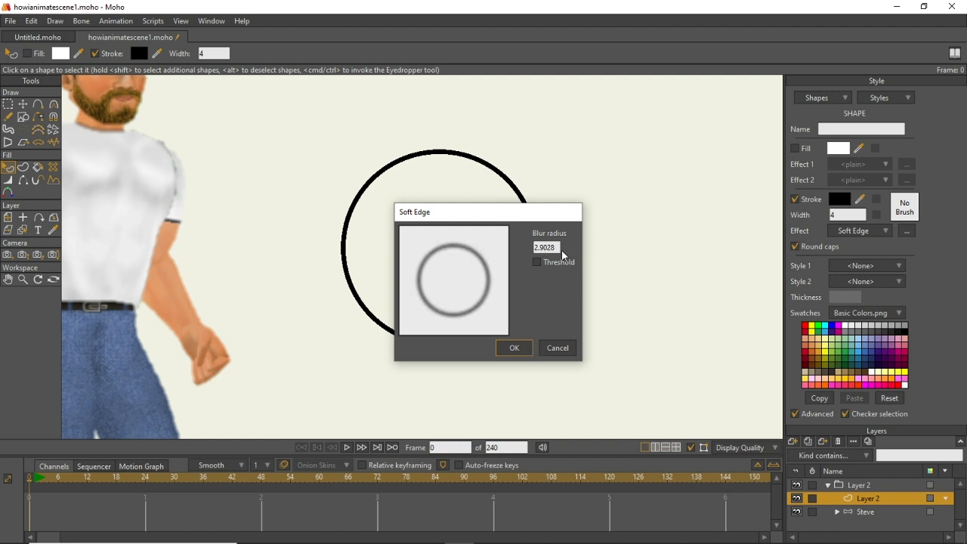
scroll(559, 248, up, 2)
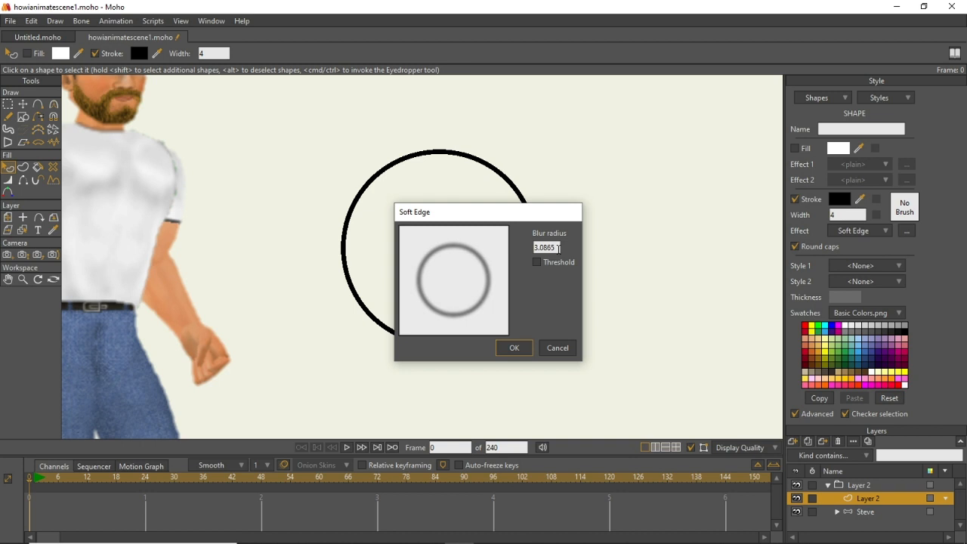
click(516, 350)
key(ctrl+r)
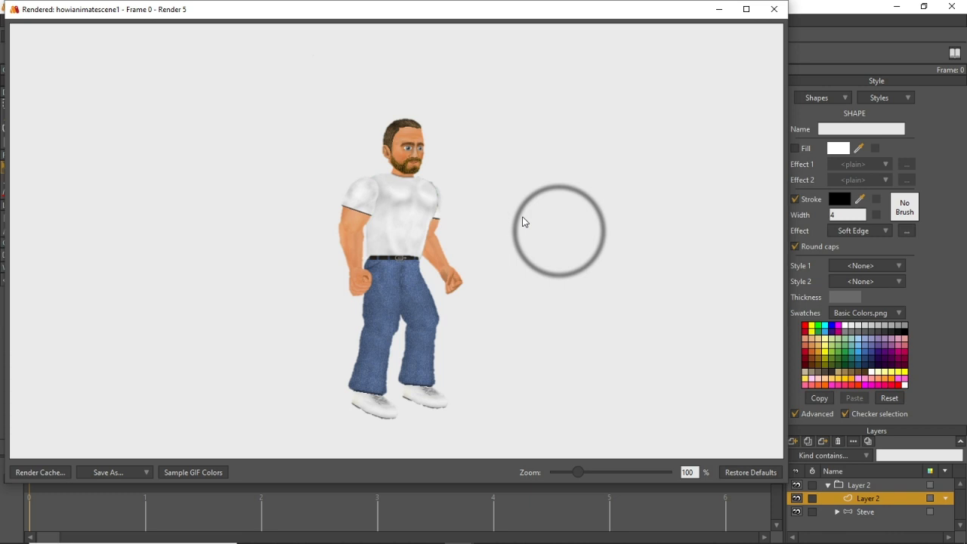
click(773, 9)
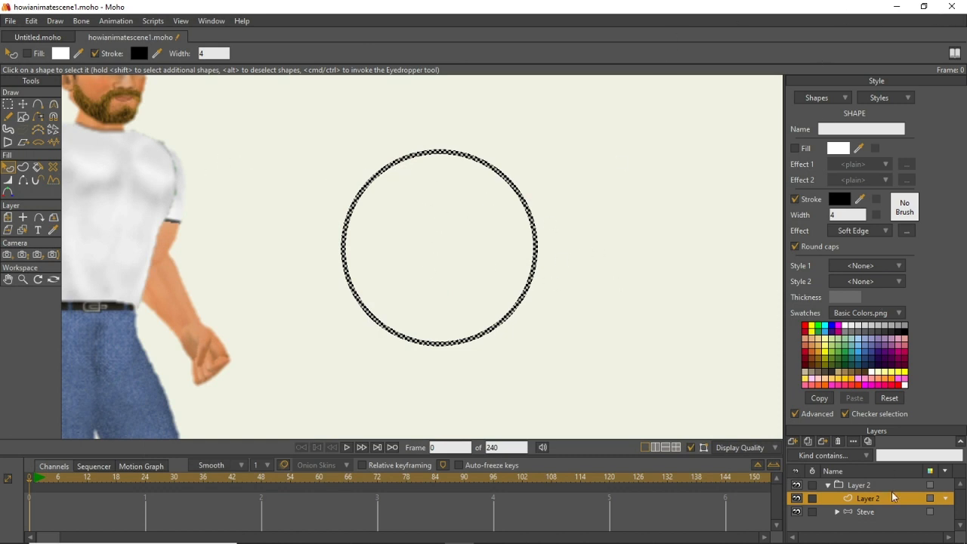
Delete the circle's layer and add a new vector layer above the Steve layer.
click(838, 441)
click(793, 442)
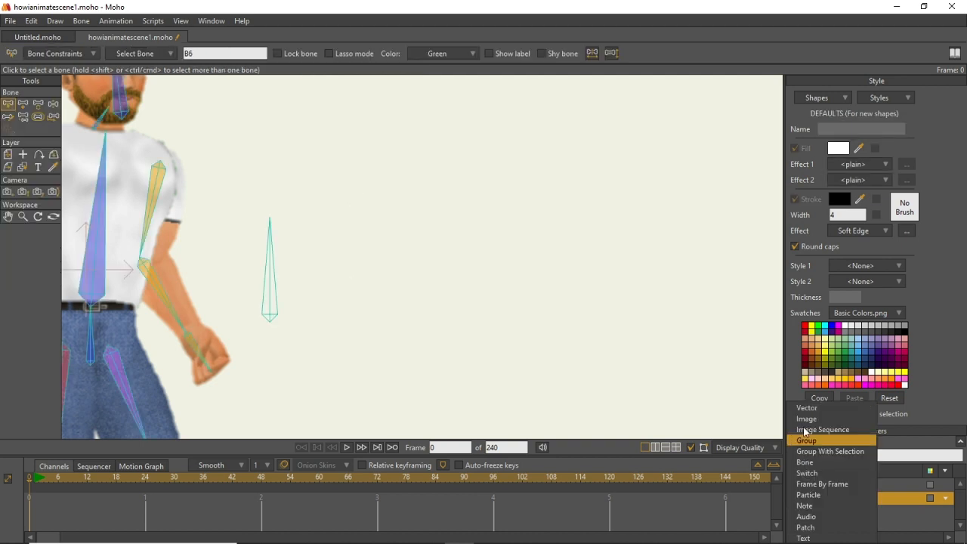
click(813, 410)
Draw a tall filled and stroked ellipse over the character's front upper arm, and toggle its layer's visibility to check the placement.
drag(393, 326, 723, 314)
scroll(710, 291, down, 3)
scroll(710, 290, up, 5)
scroll(710, 289, down, 2)
scroll(710, 289, down, 1)
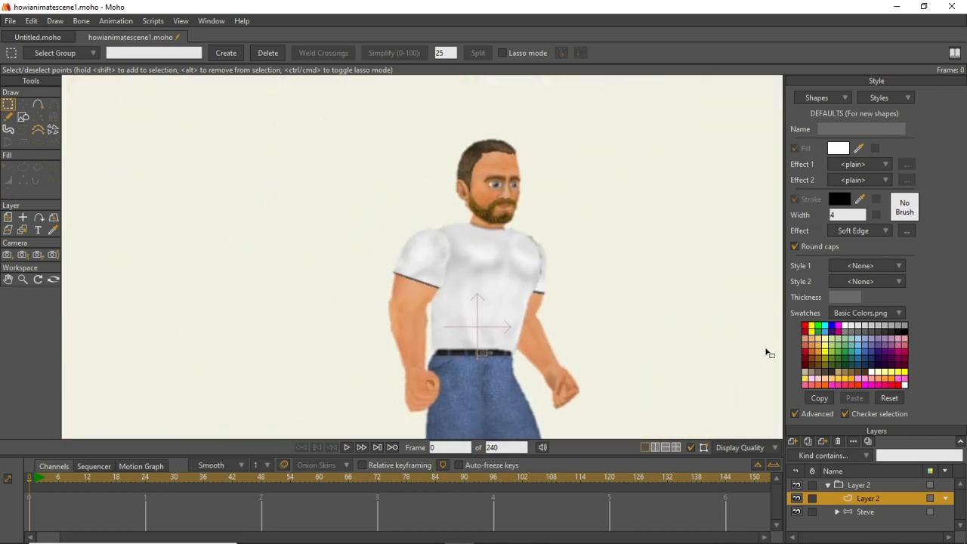
scroll(518, 328, up, 4)
drag(492, 298, 476, 272)
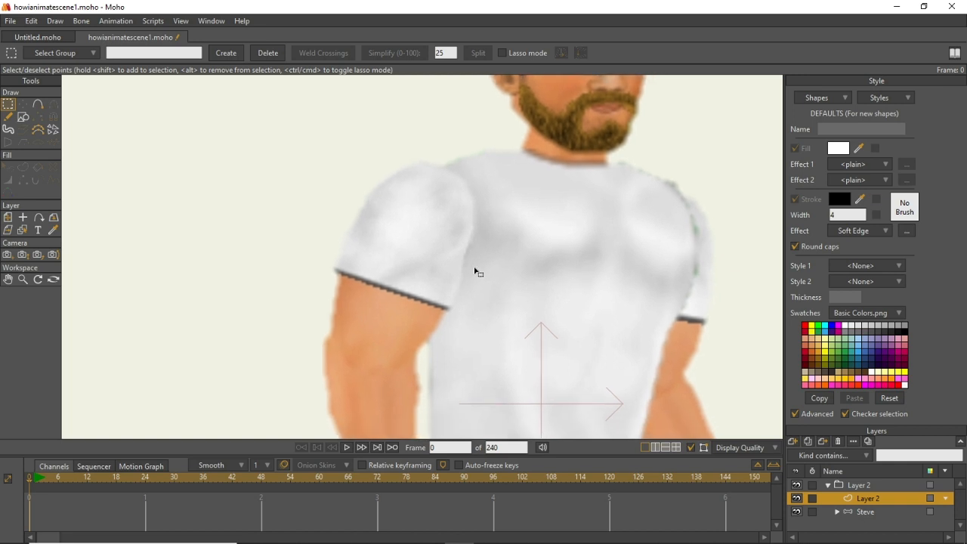
click(23, 119)
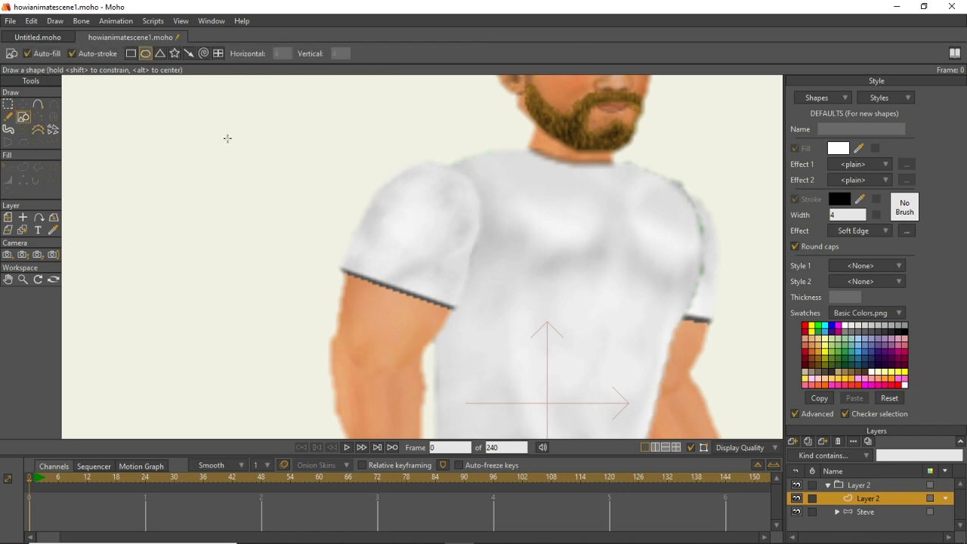
click(146, 53)
mouse_move(378, 137)
mouse_down()
mouse_move(446, 380)
mouse_move(473, 368)
mouse_move(499, 388)
mouse_up()
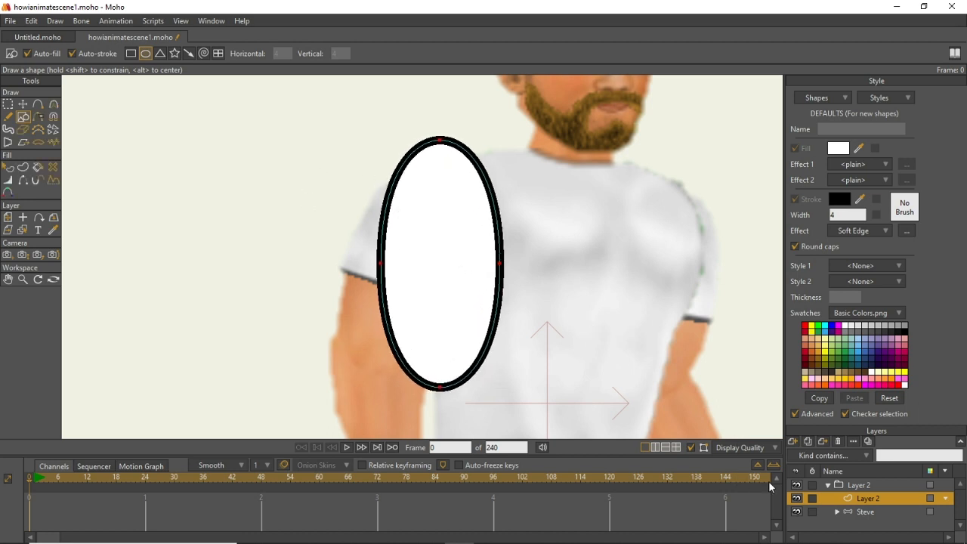
click(797, 499)
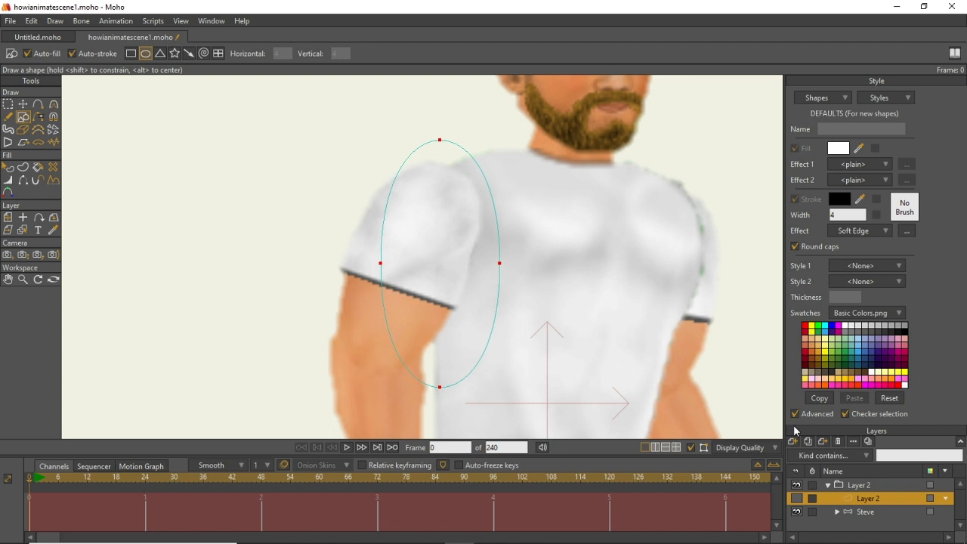
click(797, 499)
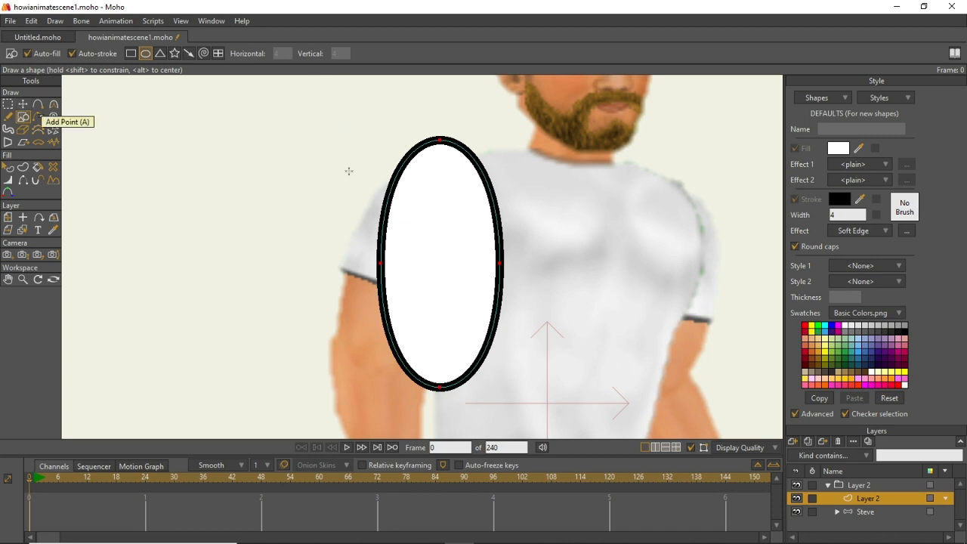
Move the ellipse's four points individually so the shape slants along the front upper arm and sleeve.
click(21, 106)
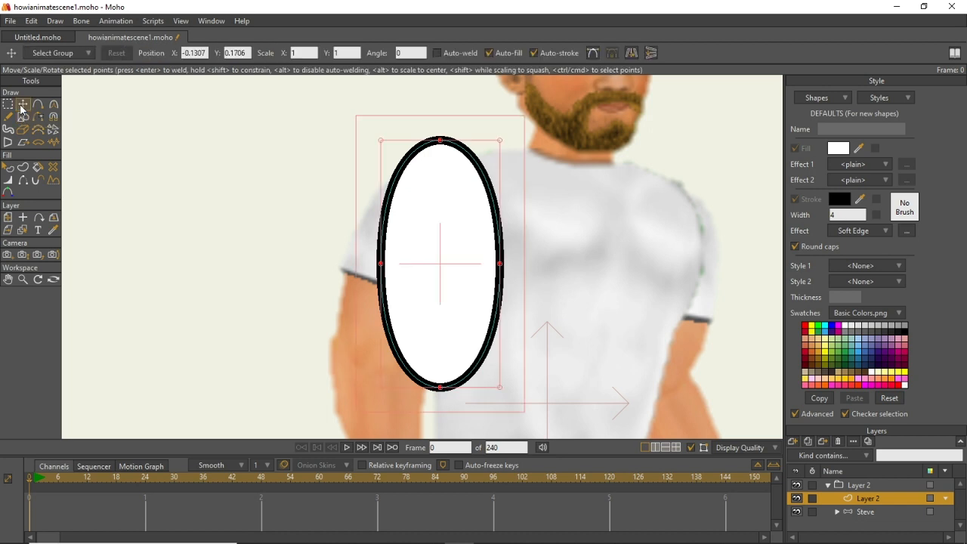
click(442, 143)
click(440, 142)
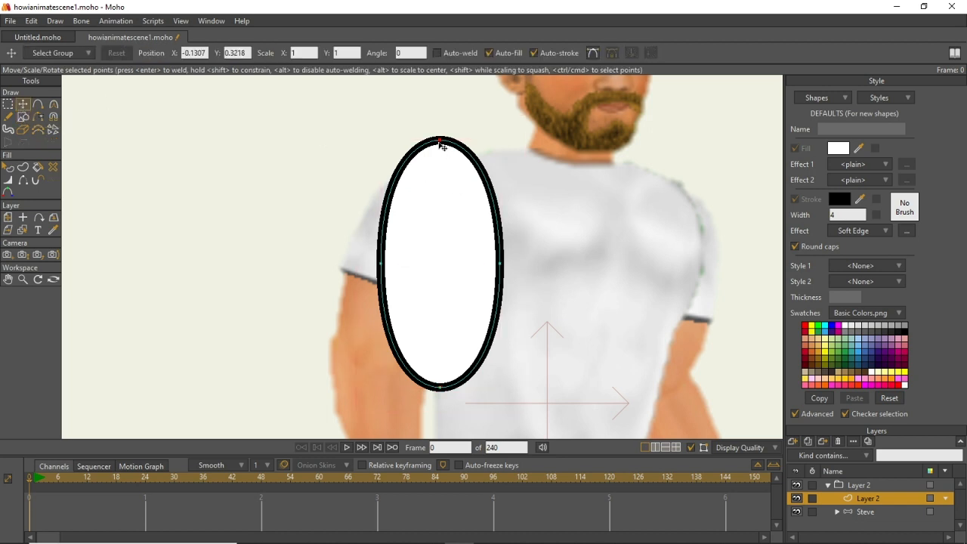
drag(441, 145, 447, 165)
click(380, 264)
drag(380, 264, 336, 264)
click(442, 165)
mouse_move(442, 165)
mouse_down()
mouse_move(404, 137)
mouse_move(445, 170)
mouse_up()
drag(350, 249, 370, 250)
drag(463, 357, 386, 348)
click(500, 262)
drag(512, 310, 466, 309)
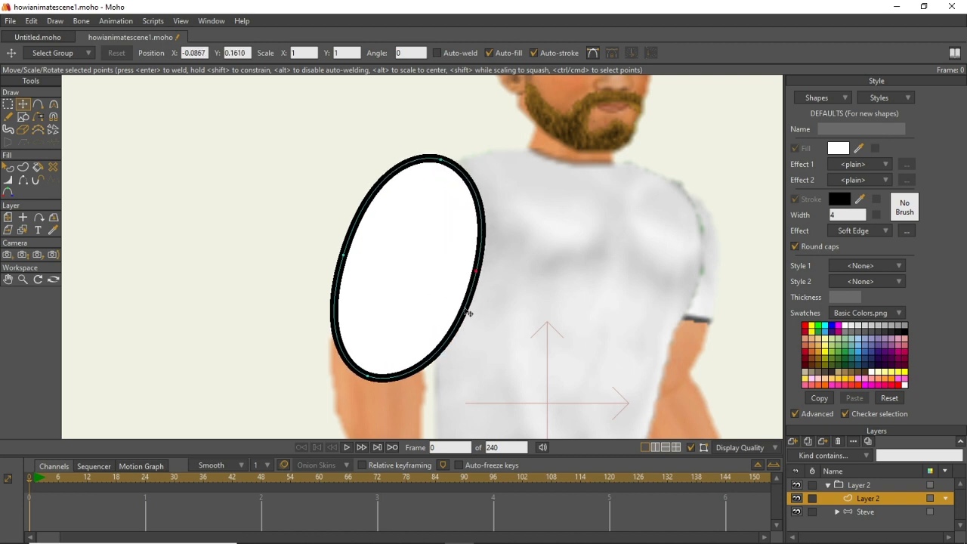
Toggle the ellipse layer's visibility to compare it with the arm, and leave the layer hidden.
scroll(492, 287, down, 2)
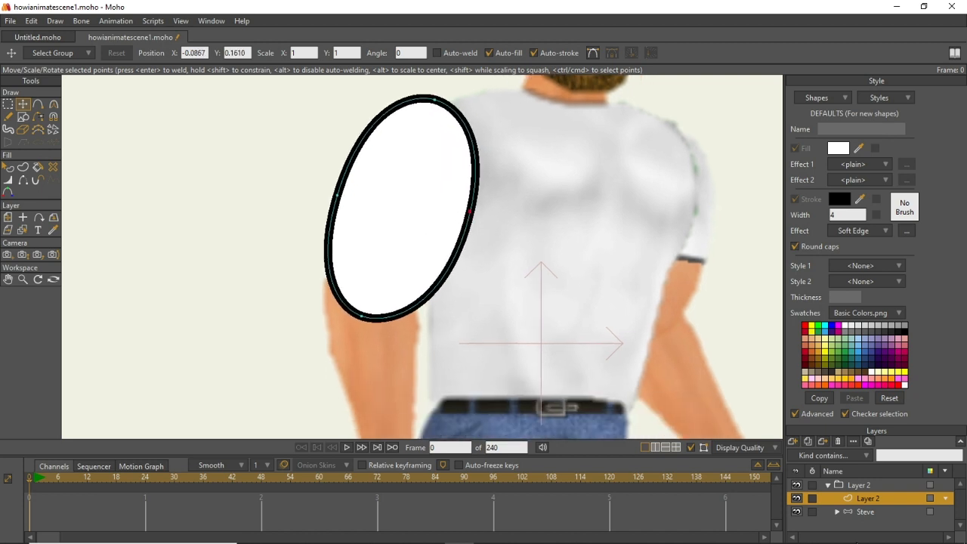
click(796, 498)
click(797, 503)
click(797, 503)
click(796, 498)
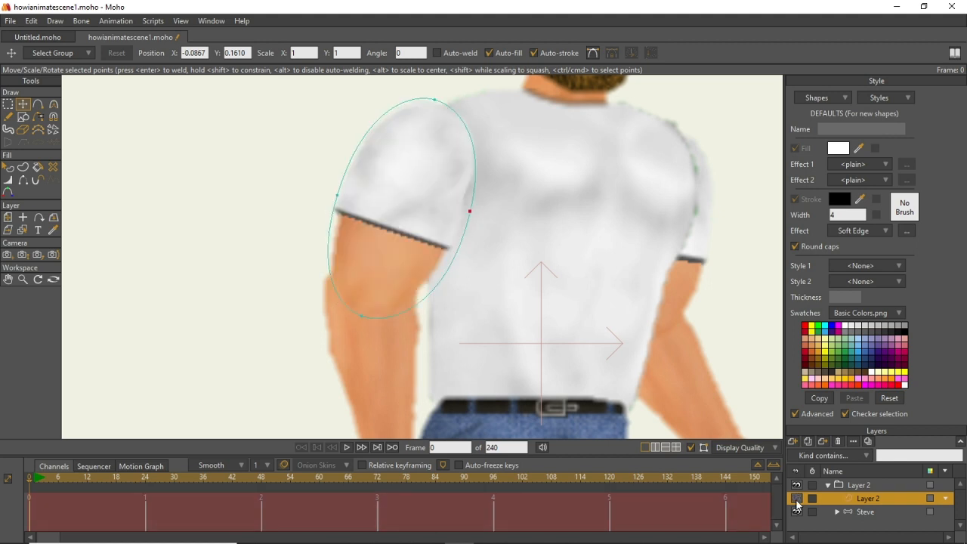
Expand the Steve layer, turn off the advanced style settings, and hide F Hands and F Foreamr while keeping F Arm visible.
click(836, 513)
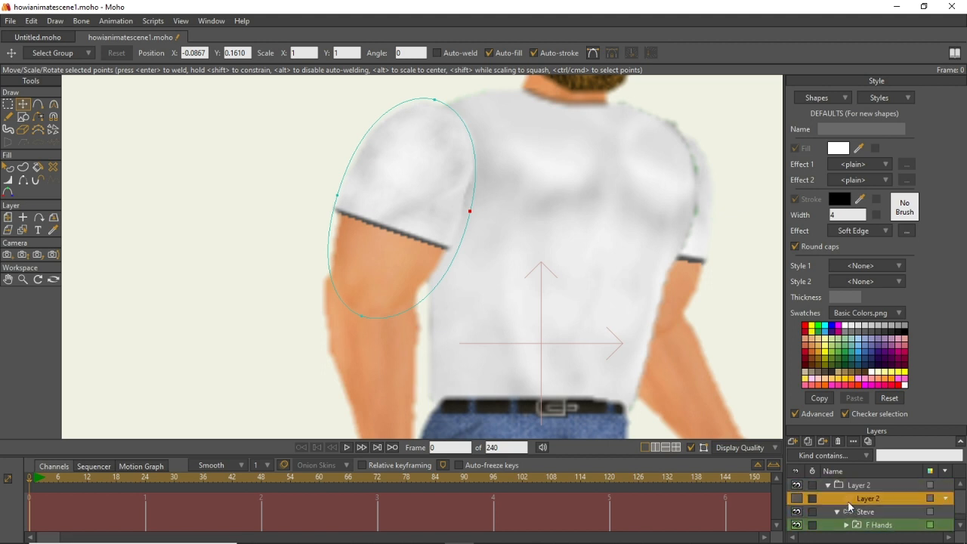
click(795, 414)
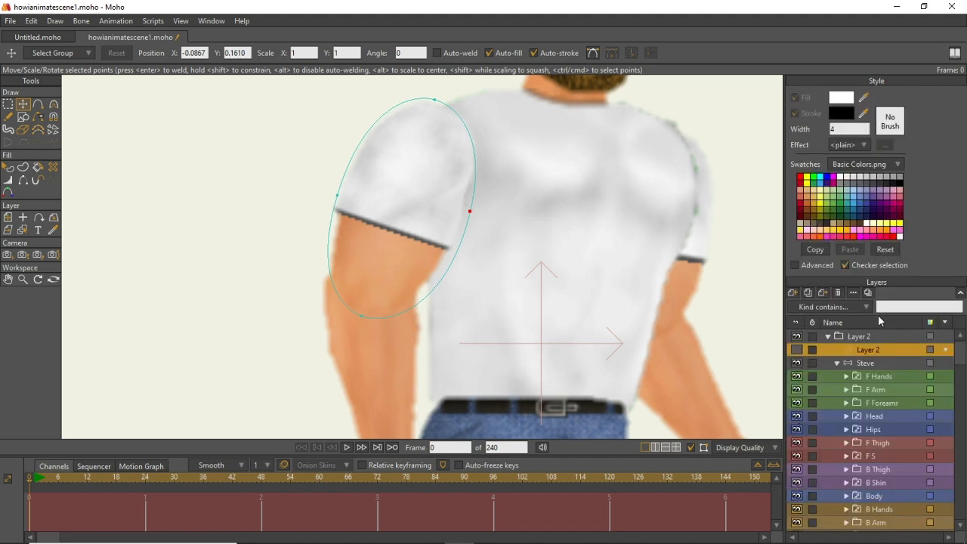
click(796, 388)
click(796, 388)
click(796, 364)
click(796, 363)
click(796, 375)
click(796, 375)
click(796, 403)
click(796, 403)
click(796, 389)
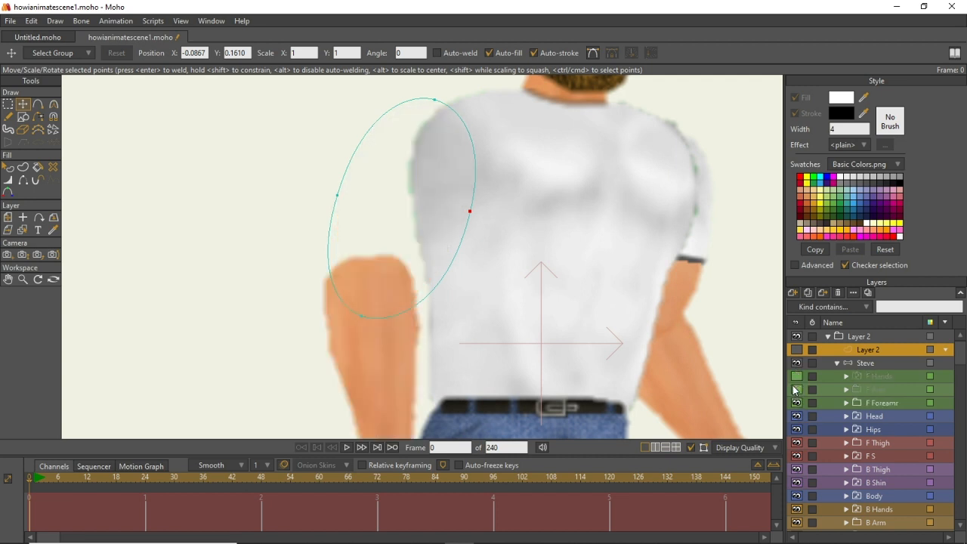
click(796, 389)
click(796, 403)
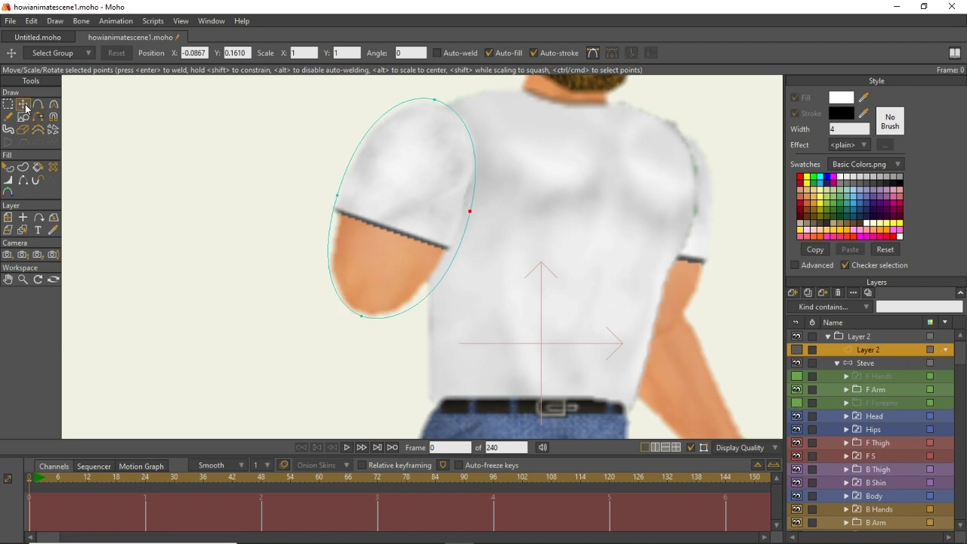
Shift the ellipse's four points slightly so the outline encloses the isolated upper arm.
drag(436, 100, 449, 101)
drag(329, 207, 333, 195)
drag(363, 310, 352, 309)
mouse_move(469, 212)
mouse_down()
mouse_move(475, 229)
mouse_move(475, 213)
mouse_up()
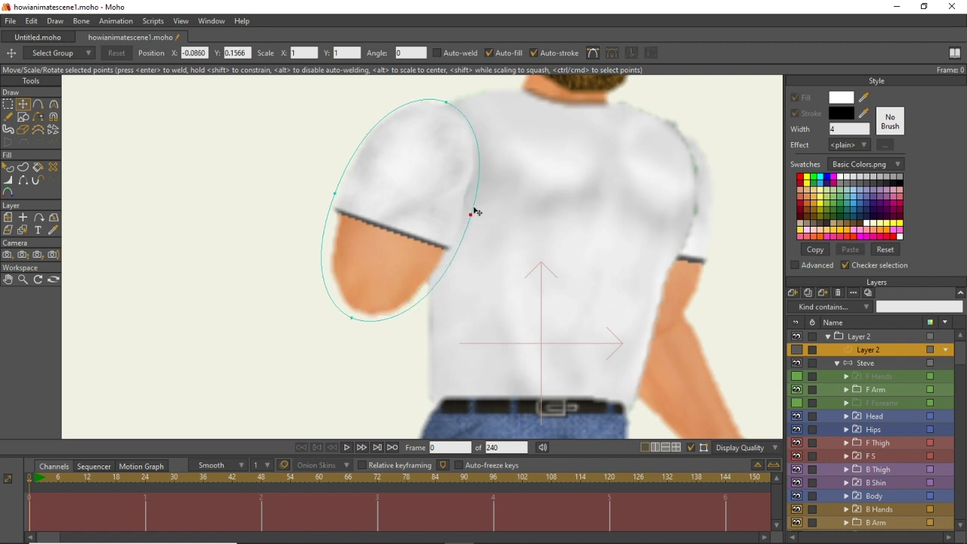
Add five points around the ellipse outline to fit it closer to the upper arm, turning off sharp corners partway through.
click(42, 109)
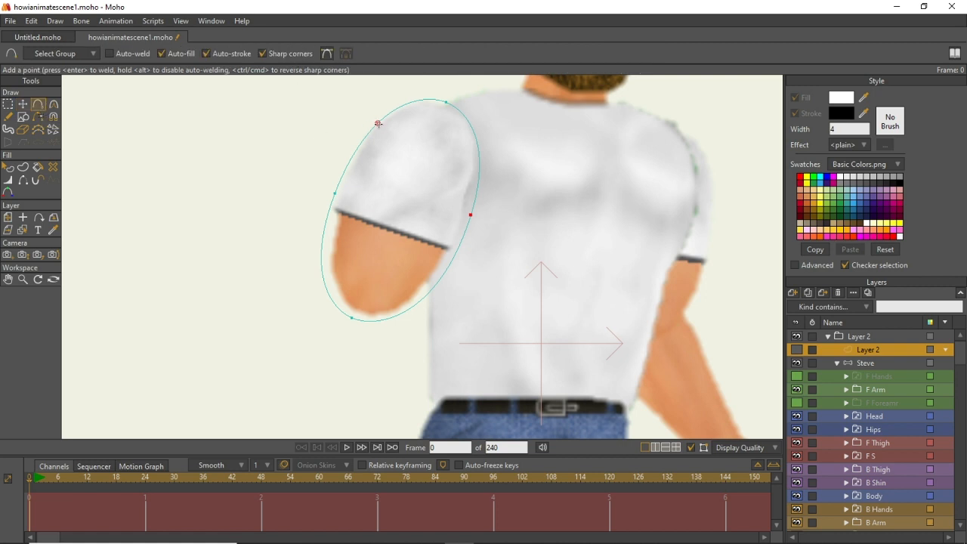
drag(377, 123, 393, 106)
drag(327, 243, 318, 244)
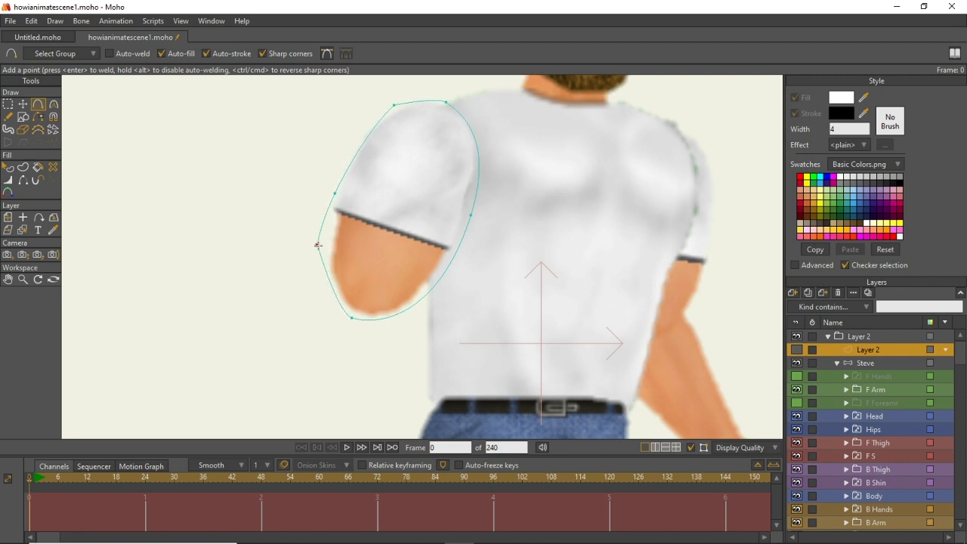
mouse_move(411, 305)
mouse_down()
mouse_move(412, 319)
mouse_move(408, 311)
mouse_up()
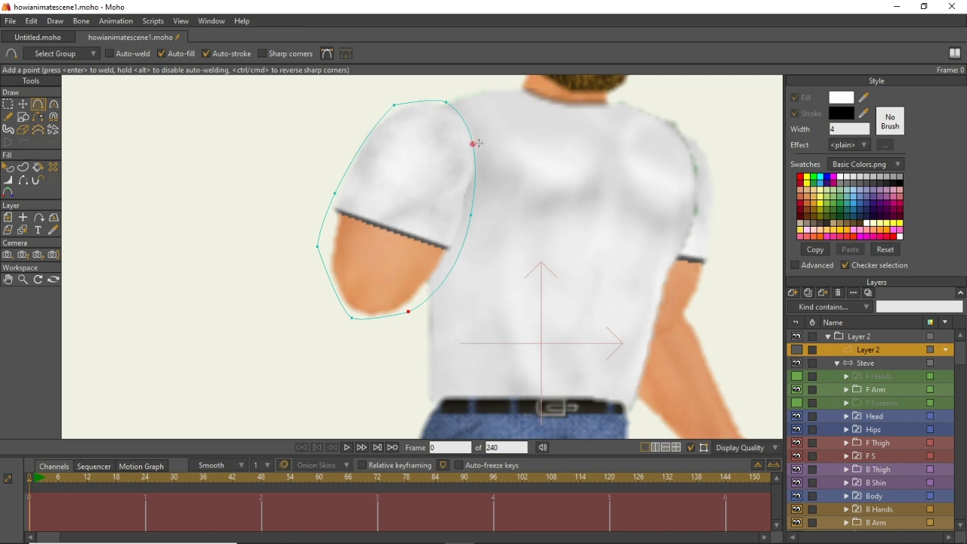
drag(473, 172, 474, 126)
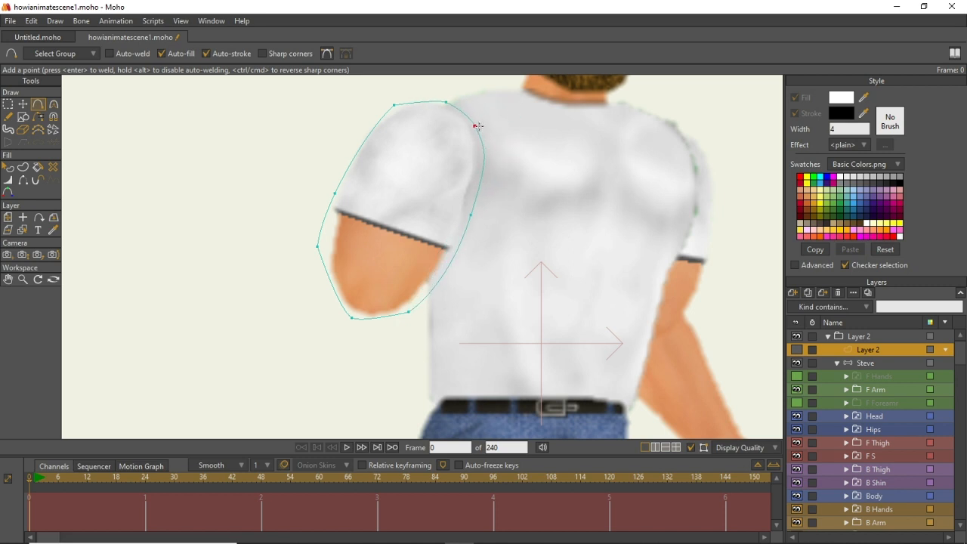
click(475, 189)
Adjust the curvature handles of the outline points along the outer edge of the upper arm.
click(54, 105)
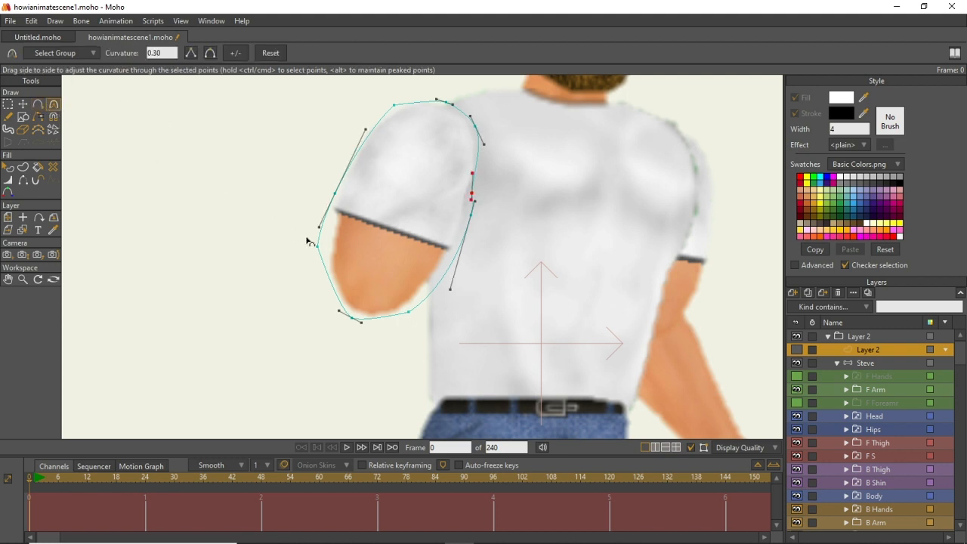
drag(322, 236, 338, 251)
drag(332, 195, 323, 217)
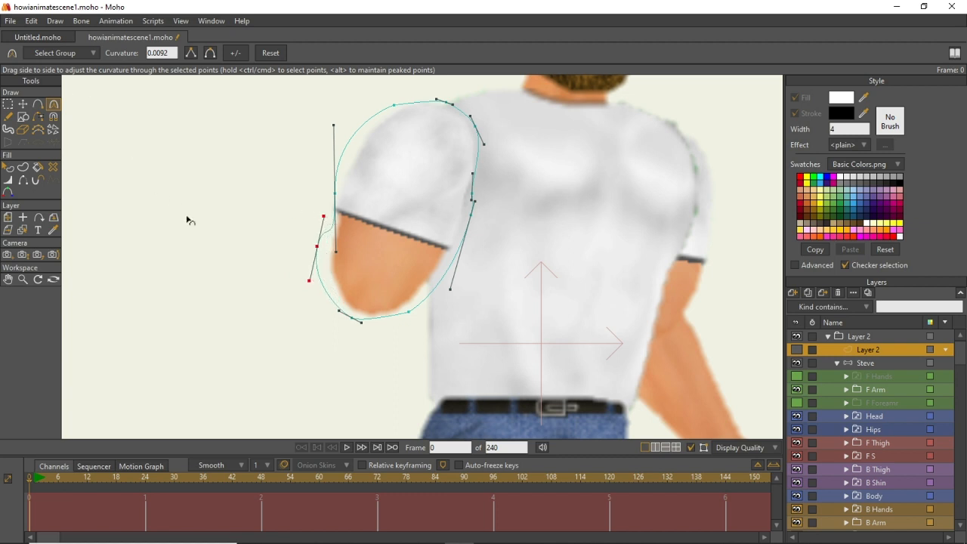
Delete the two outline points along the outer edge of the sleeve and elbow.
click(21, 105)
click(7, 105)
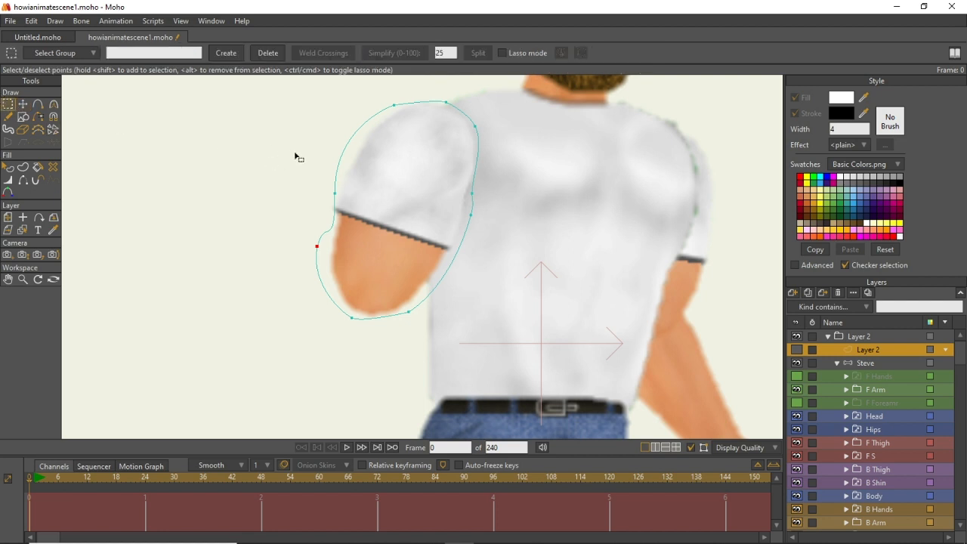
click(296, 234)
drag(255, 195, 336, 271)
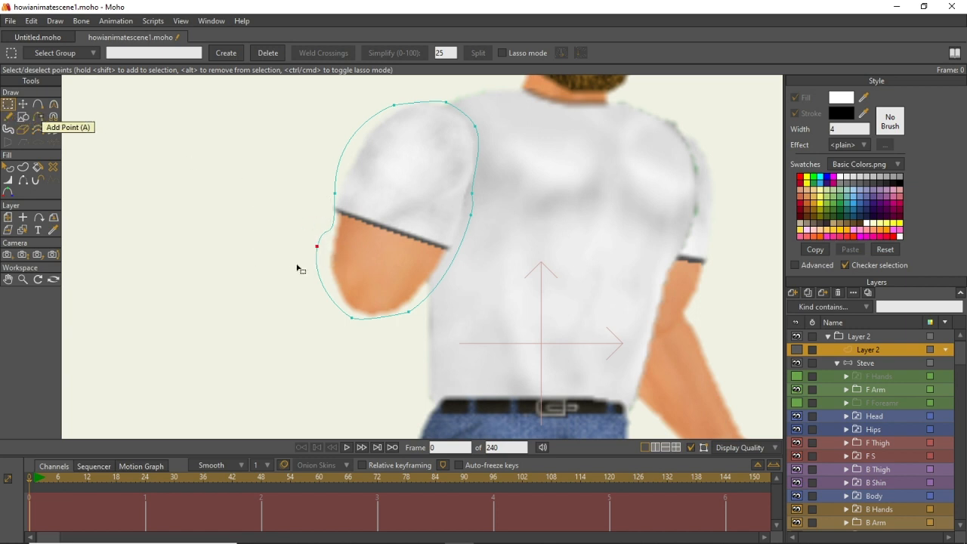
key(Delete)
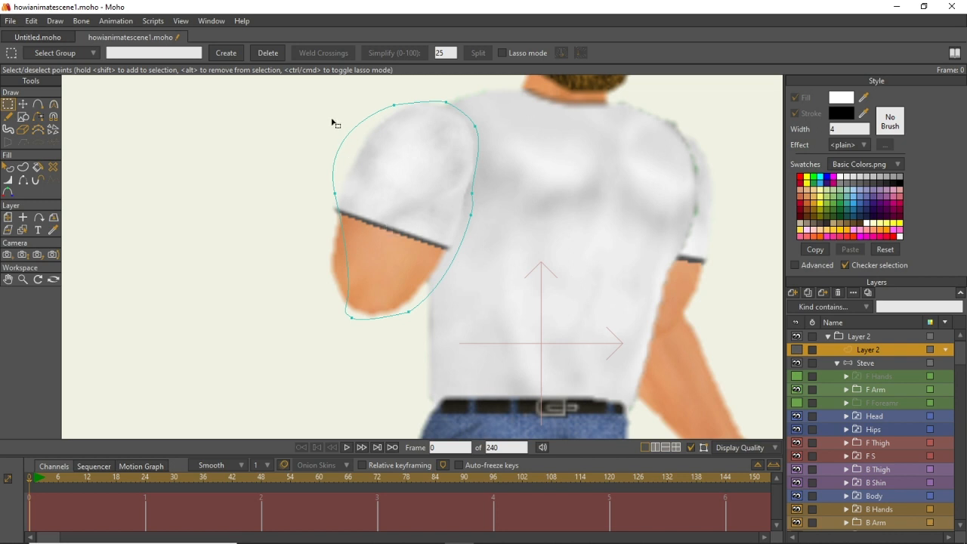
drag(315, 148, 379, 239)
key(Delete)
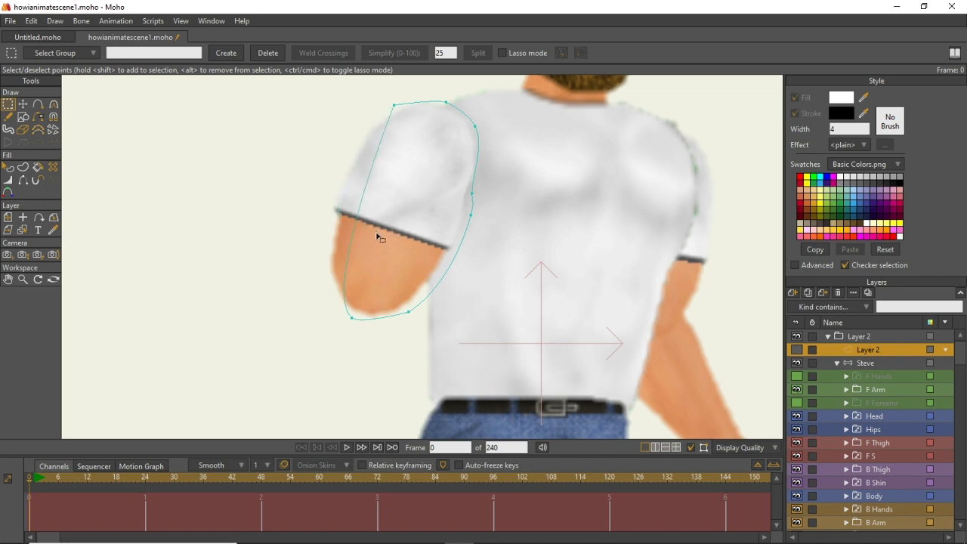
Delete the outline points at the outer shoulder, along the inner arm and beside the elbow, keeping three points.
drag(388, 98, 427, 141)
key(Delete)
drag(457, 133, 491, 296)
key(Delete)
drag(402, 289, 431, 351)
key(Delete)
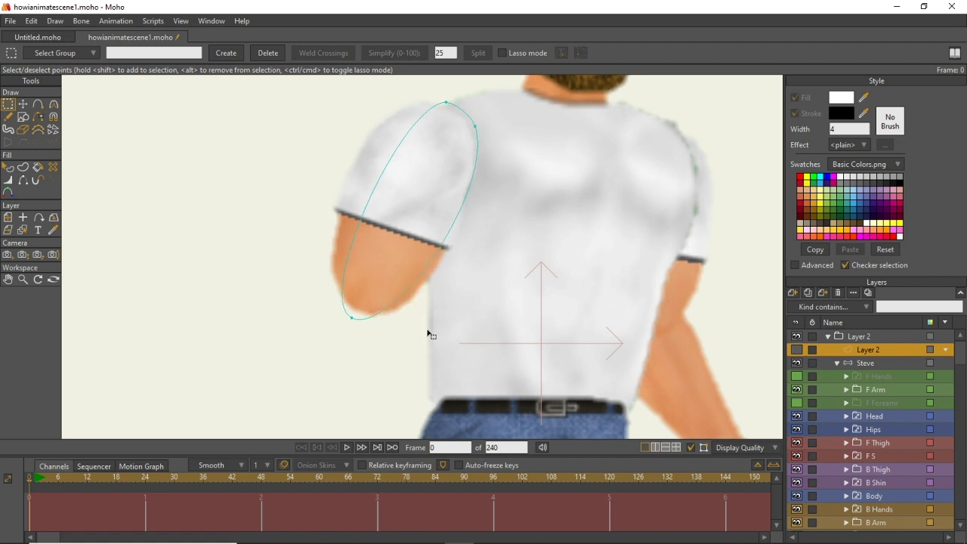
Add four smooth points around the outline, pulling the curve out to enclose the sleeve and elbow.
click(38, 105)
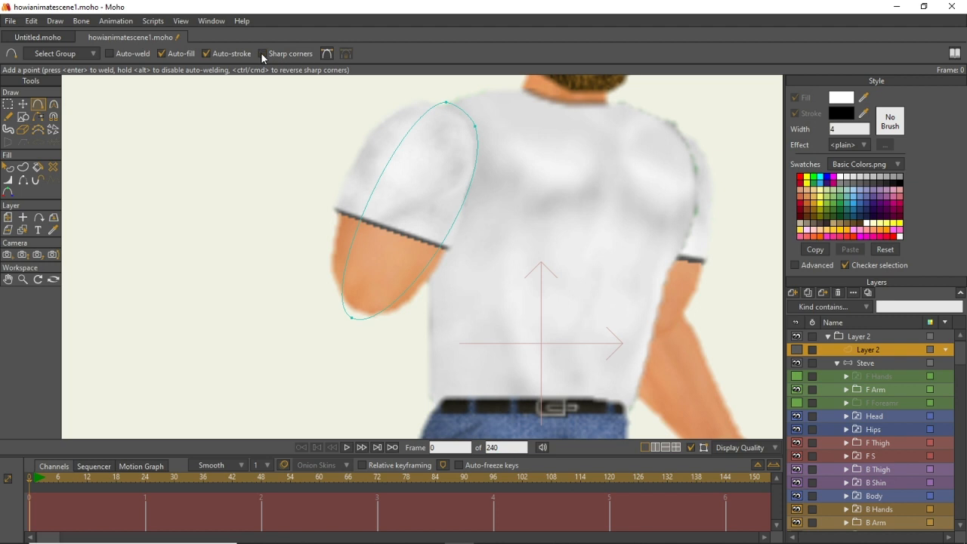
drag(372, 190, 389, 111)
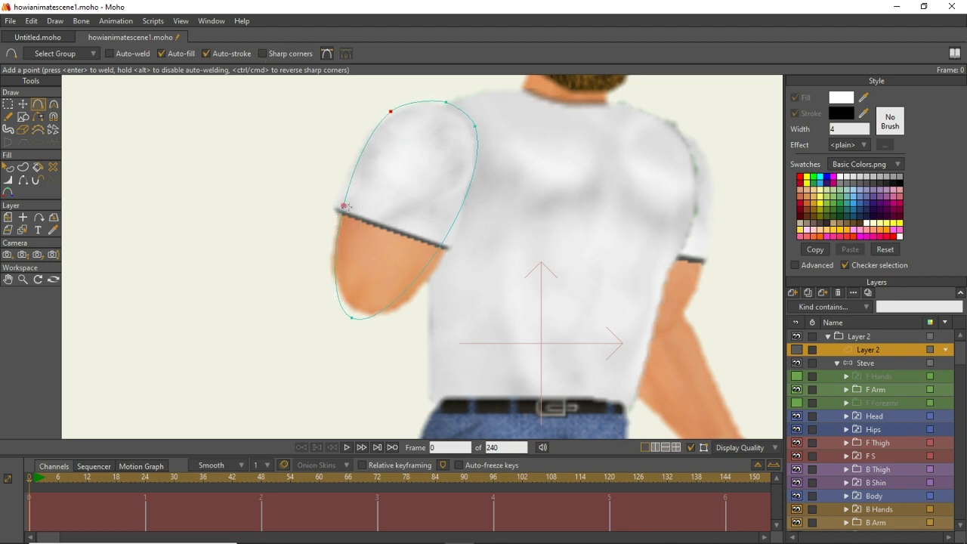
drag(343, 209, 325, 257)
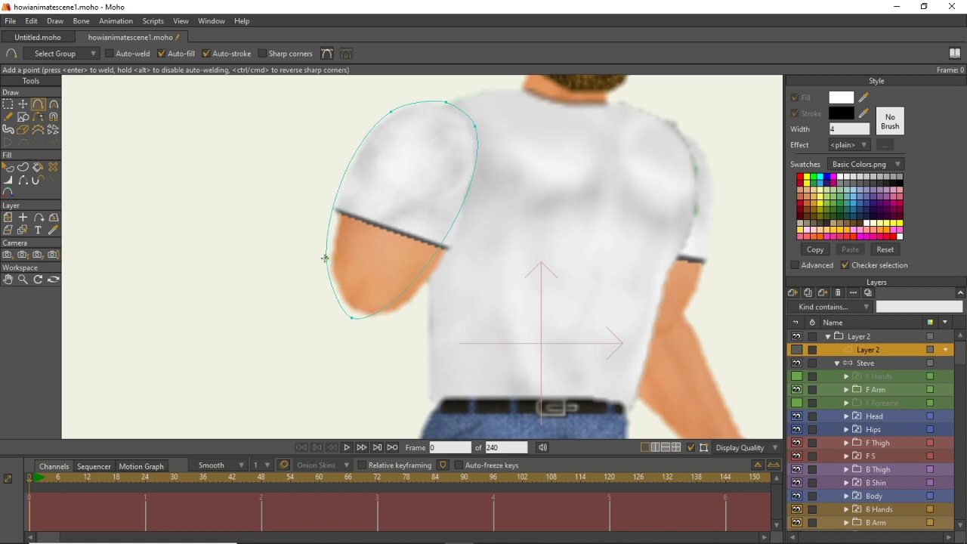
drag(398, 300, 406, 314)
drag(474, 193, 479, 197)
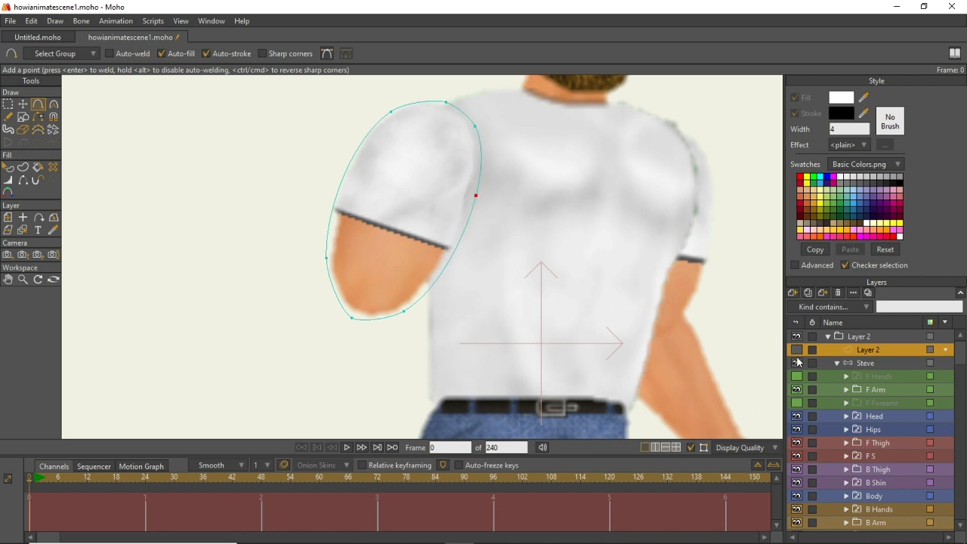
Show the arm outline's vector layer and turn off its shape's fill, keeping only the stroke.
drag(497, 260, 329, 295)
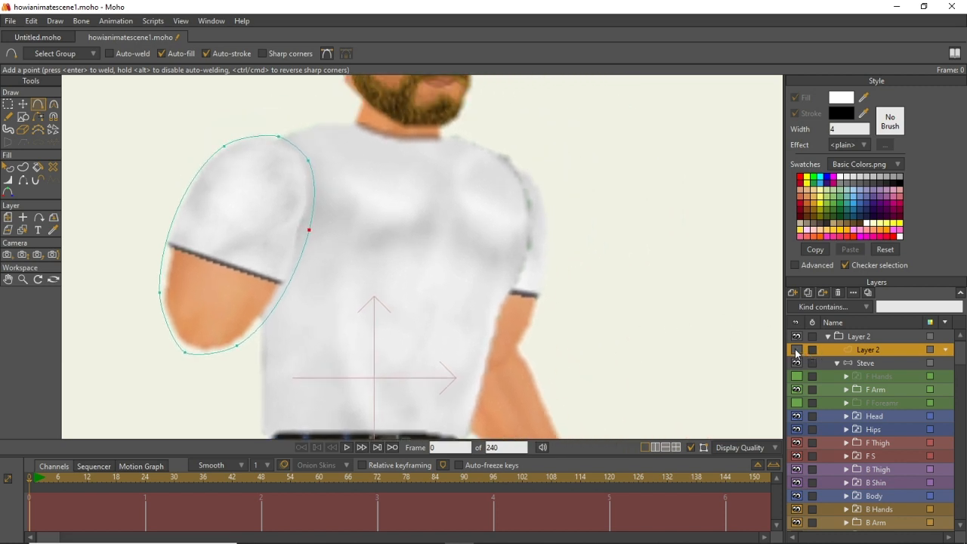
click(795, 349)
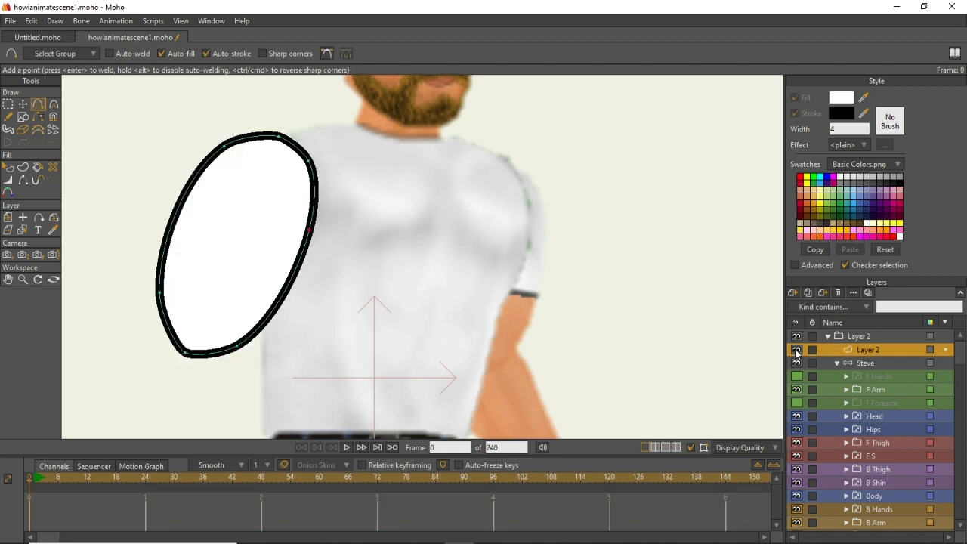
click(10, 171)
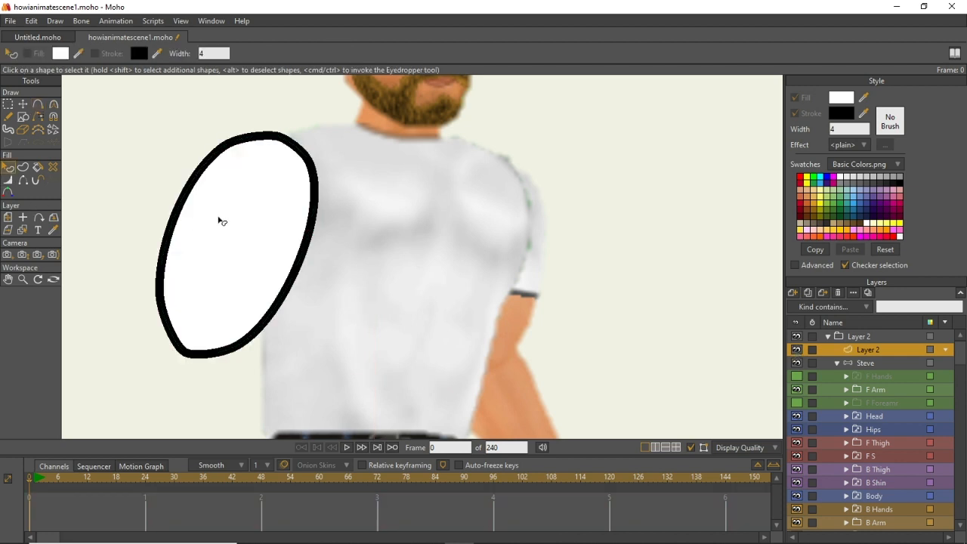
click(220, 219)
click(795, 98)
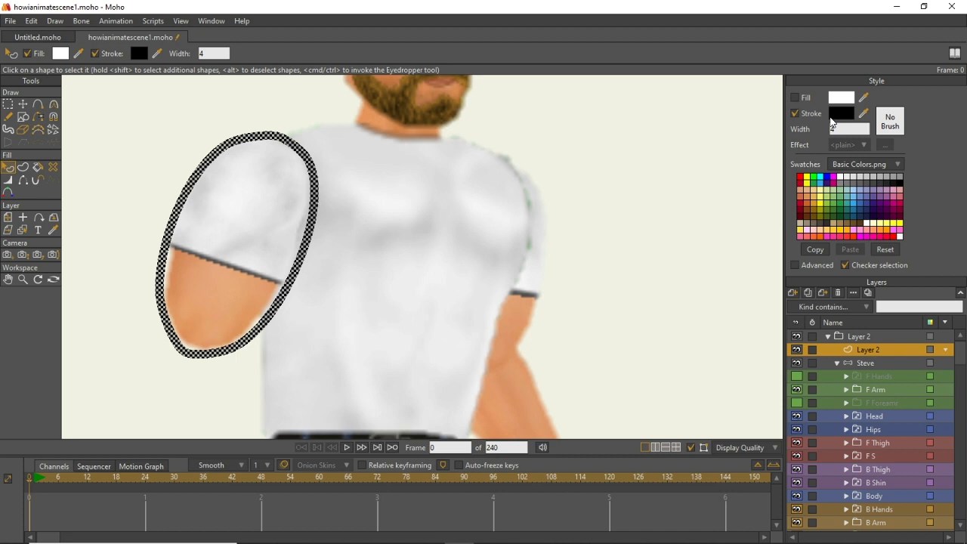
Turn on the advanced style settings and set the stroke's Soft Edge blur radius to 5.
click(795, 268)
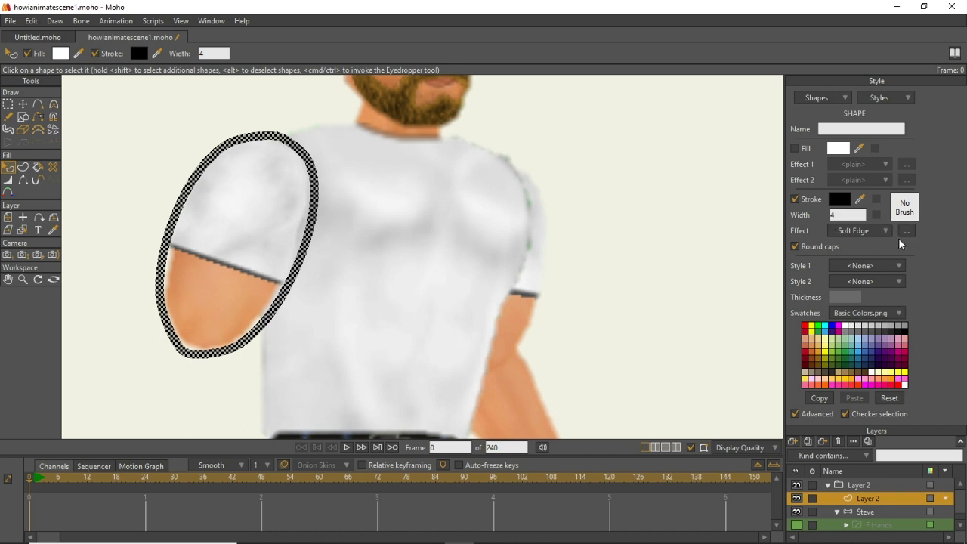
click(907, 232)
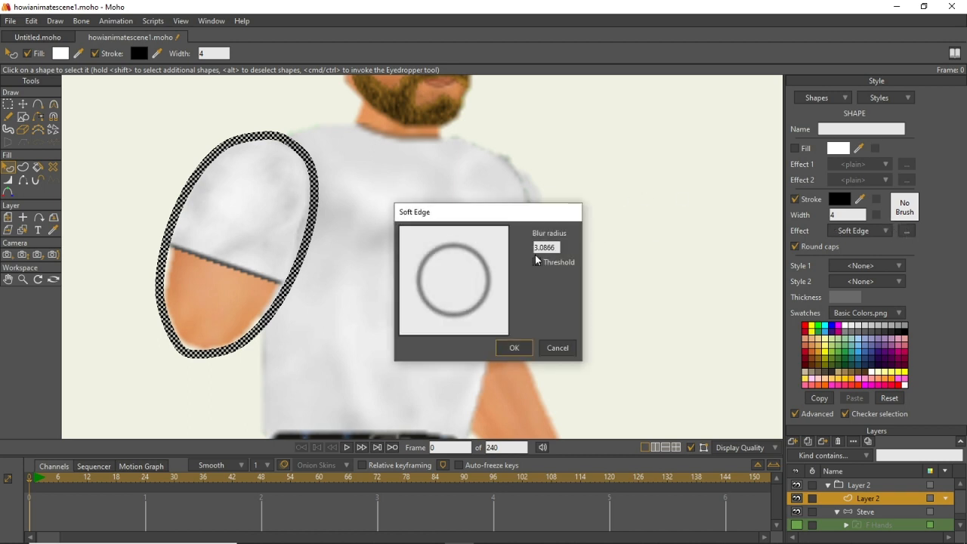
scroll(544, 247, up, 2)
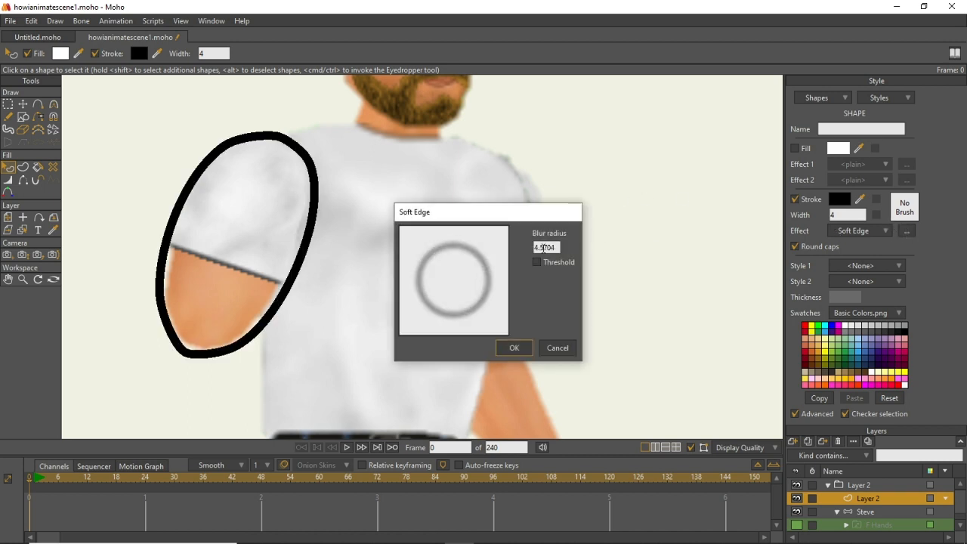
drag(560, 246, 525, 247)
text(5)
click(510, 347)
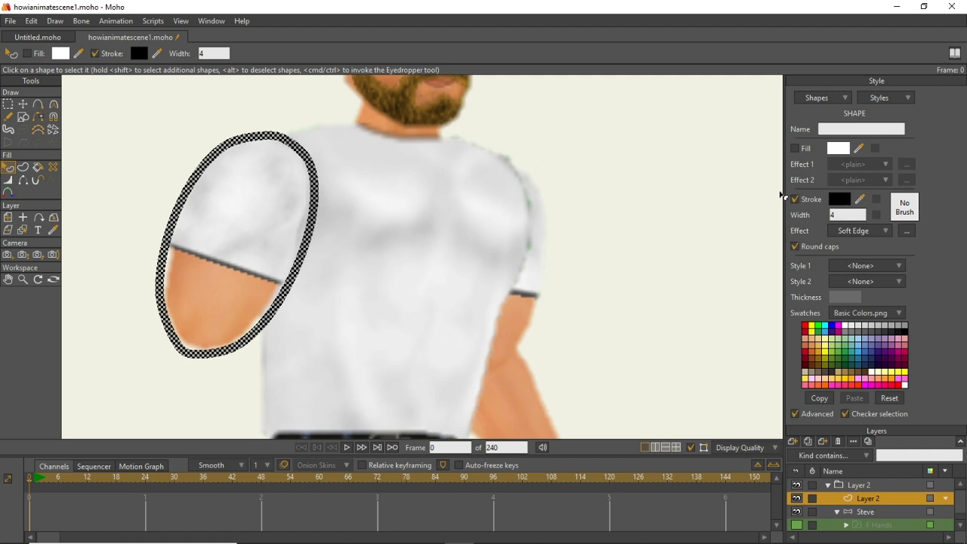
click(839, 200)
drag(744, 194, 794, 110)
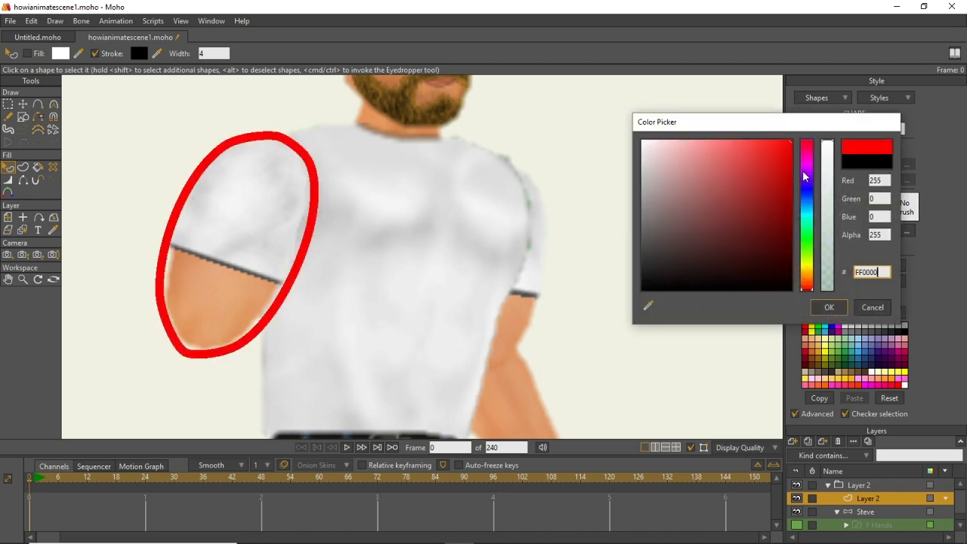
mouse_move(805, 181)
mouse_down()
mouse_move(808, 168)
mouse_move(811, 232)
mouse_up()
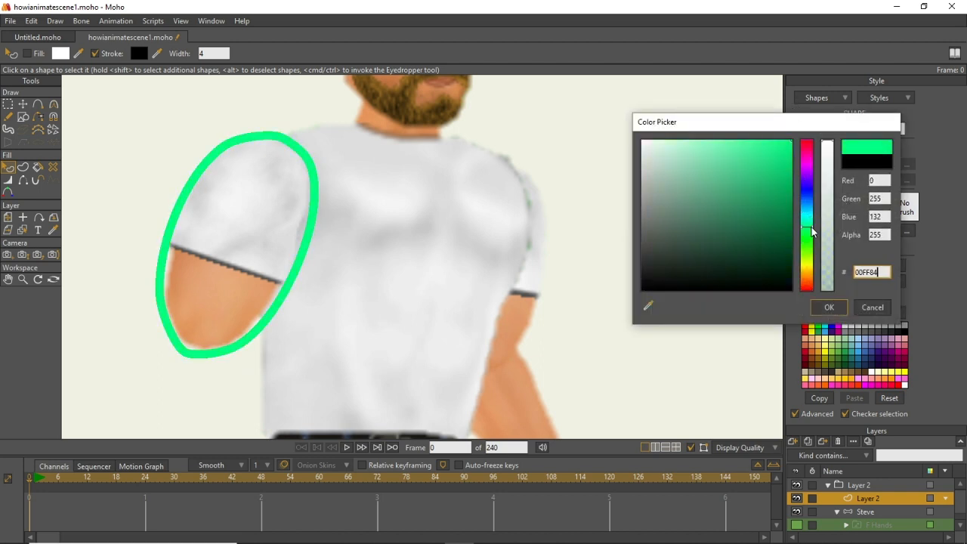
click(873, 307)
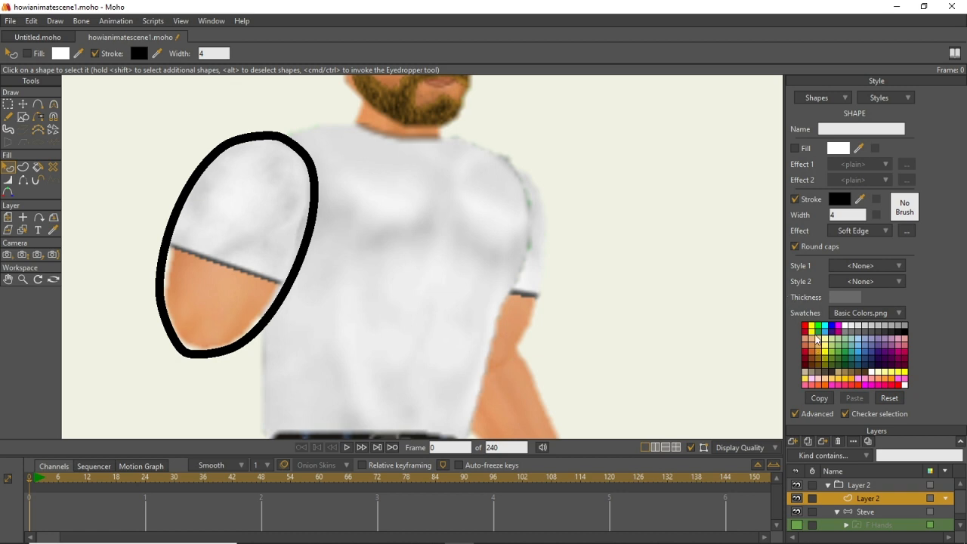
Try gray and blue swatches on the outline's stroke, and set its color to green 00A204.
right_click(867, 331)
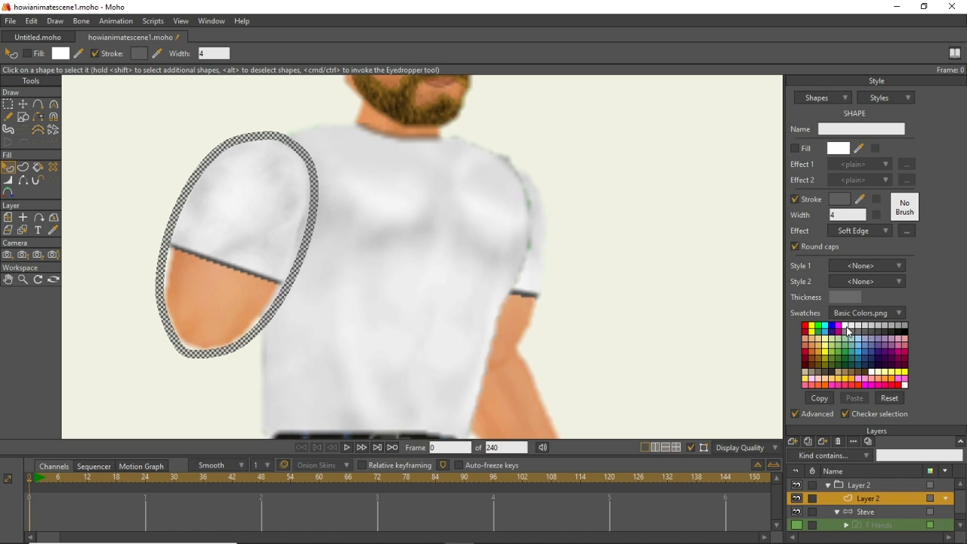
right_click(832, 327)
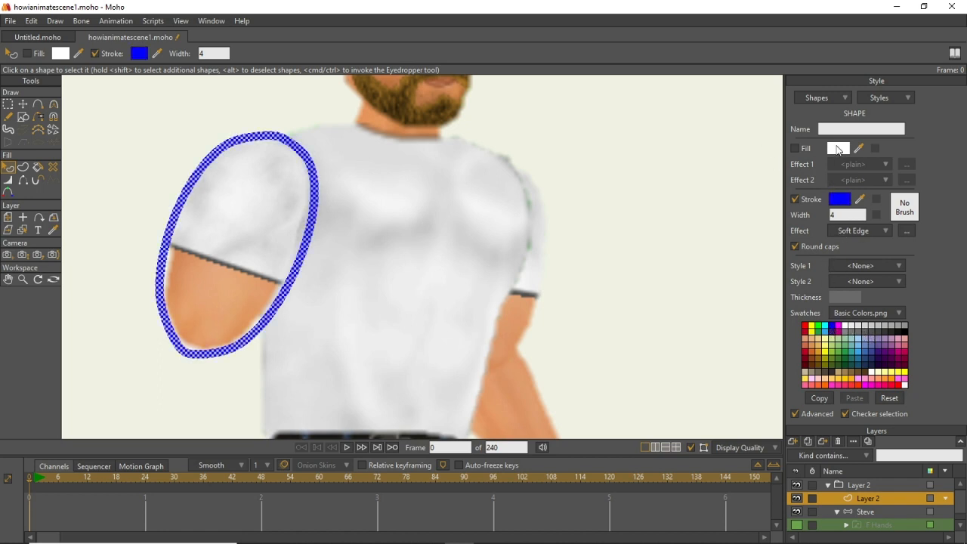
click(839, 198)
mouse_move(805, 190)
mouse_down()
mouse_move(806, 217)
mouse_move(778, 186)
mouse_move(758, 194)
mouse_up()
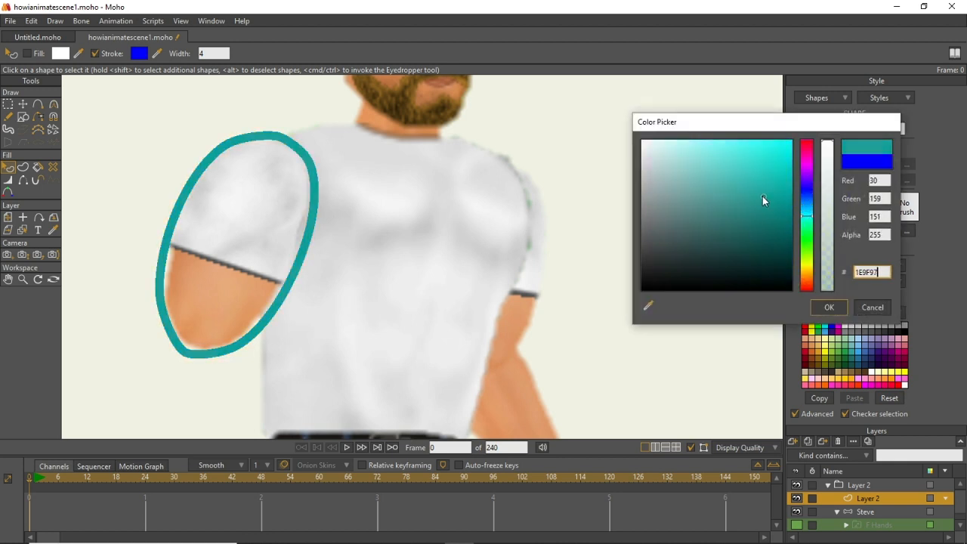
drag(815, 221, 807, 240)
click(772, 198)
drag(772, 198, 793, 195)
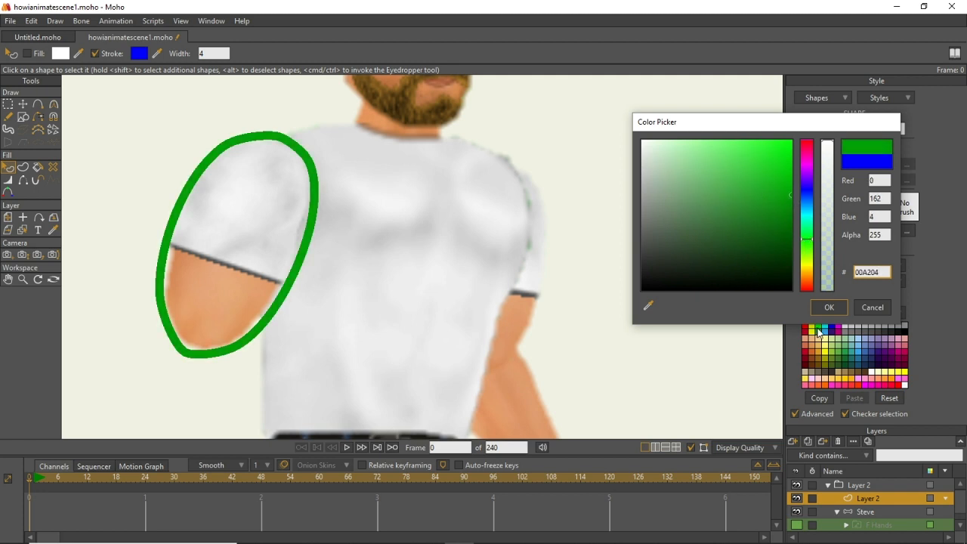
click(829, 308)
Deselect the shape, render the current frame to preview the soft green stroke, and close the render.
click(447, 226)
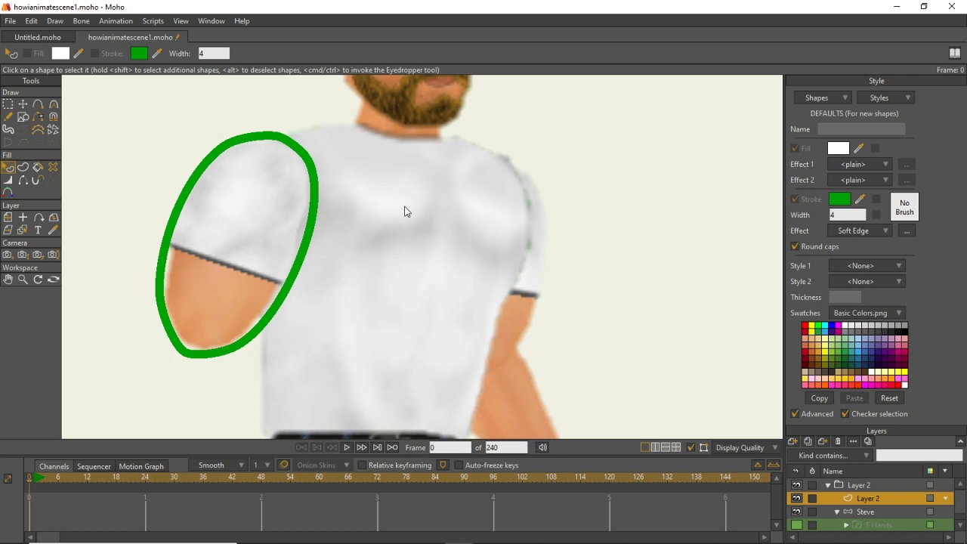
key(ctrl+r)
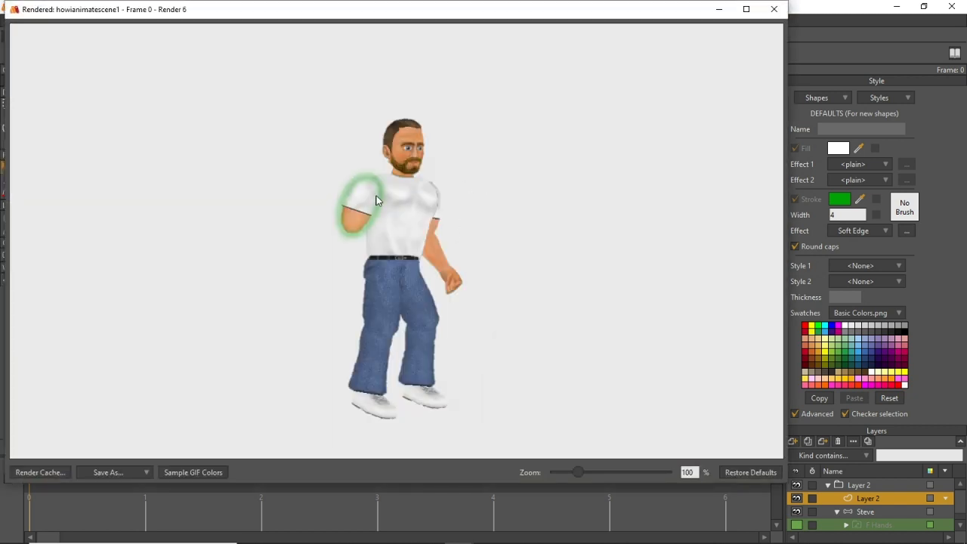
click(781, 18)
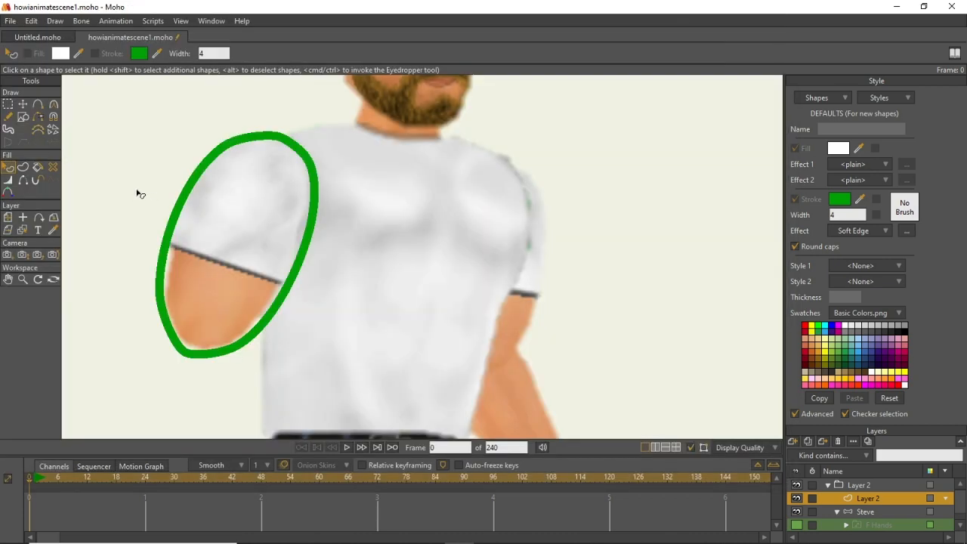
Turn off the advanced style settings and unhide the F Hands and F Foreamr layers.
click(796, 413)
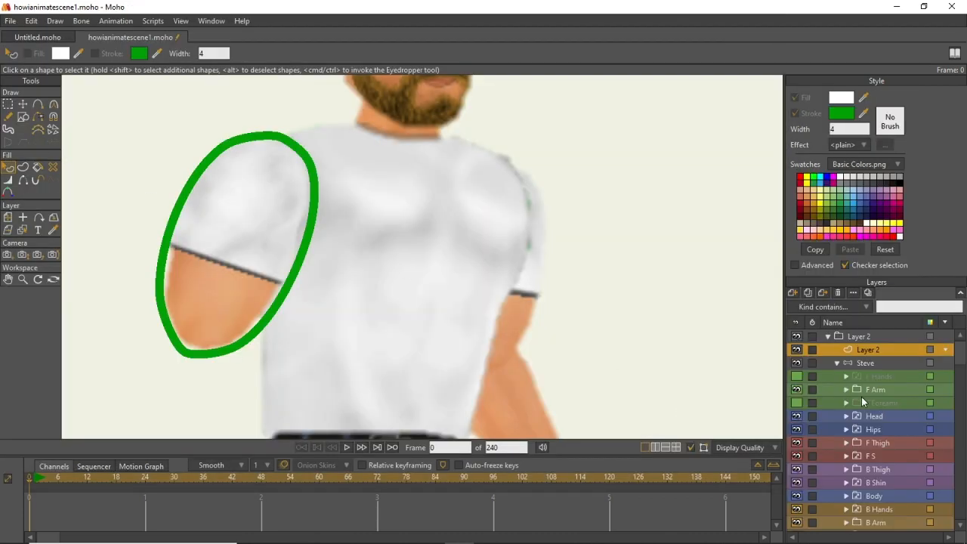
click(797, 376)
click(797, 403)
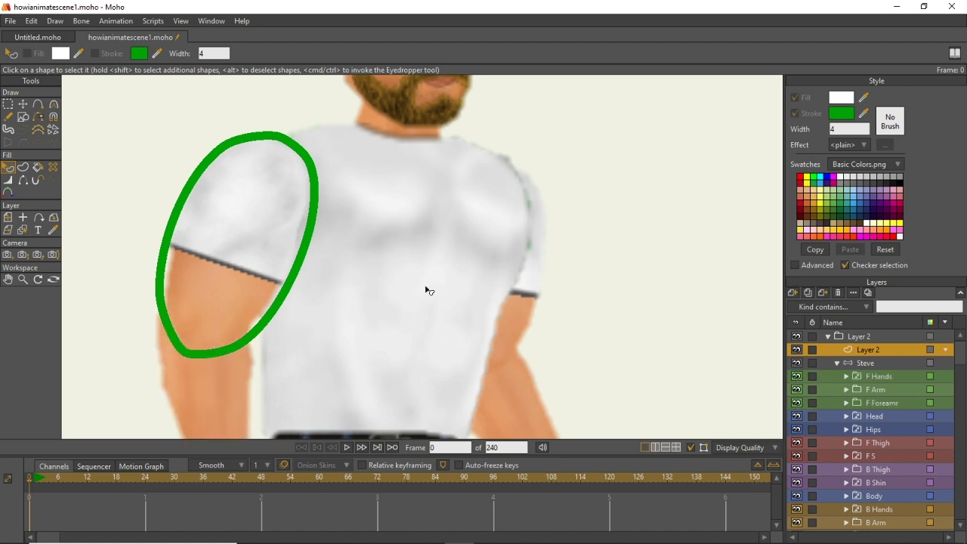
scroll(427, 289, down, 1)
scroll(426, 290, down, 2)
drag(427, 287, 421, 233)
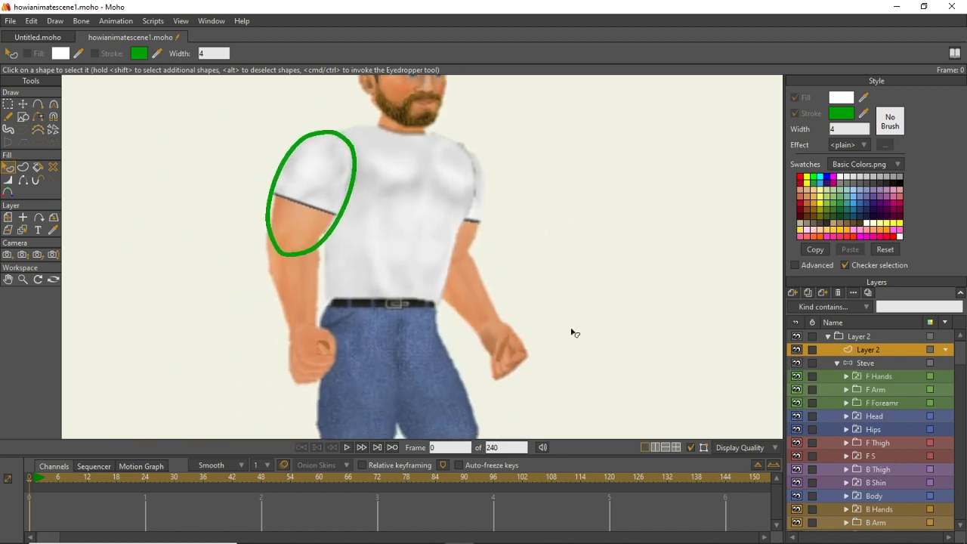
Swing Steve's front arm across the chest by manipulating its bones, and render the frame to check the outline.
click(875, 359)
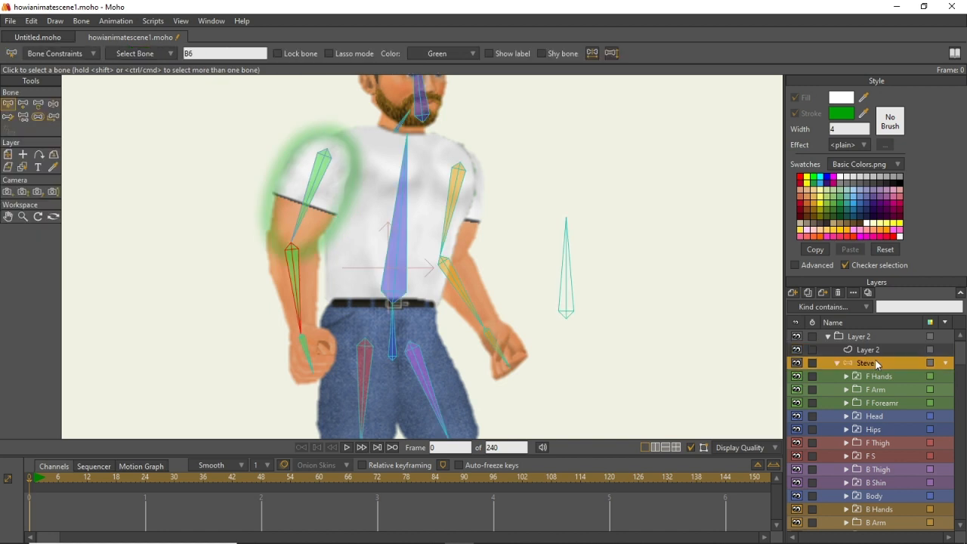
click(50, 106)
drag(283, 212, 393, 224)
key(ctrl+r)
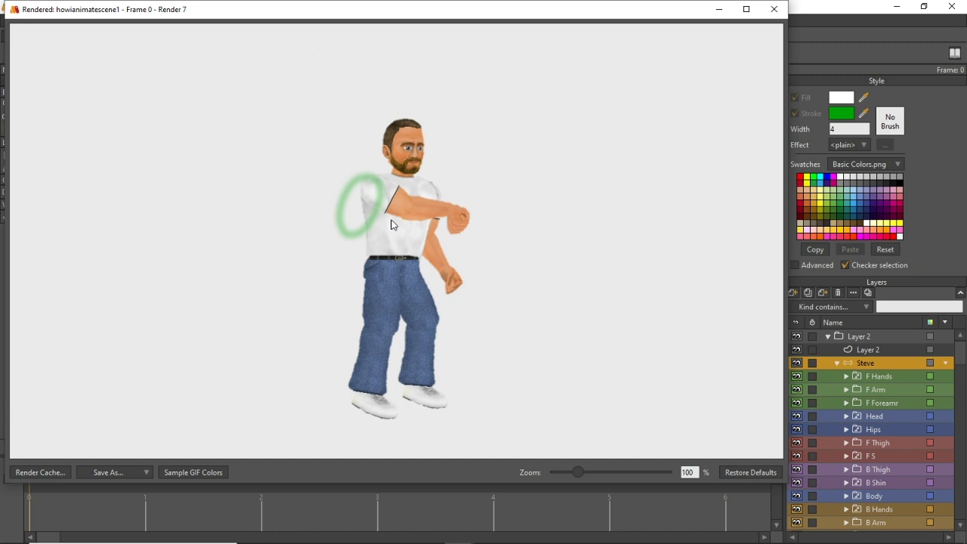
click(774, 17)
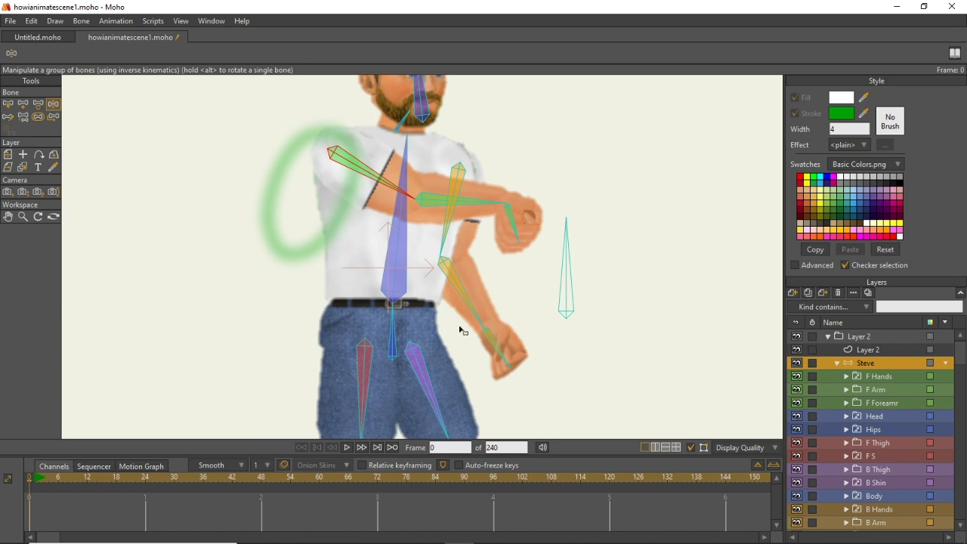
Rename the arm outline's vector layer to F Arm Aura.
click(8, 104)
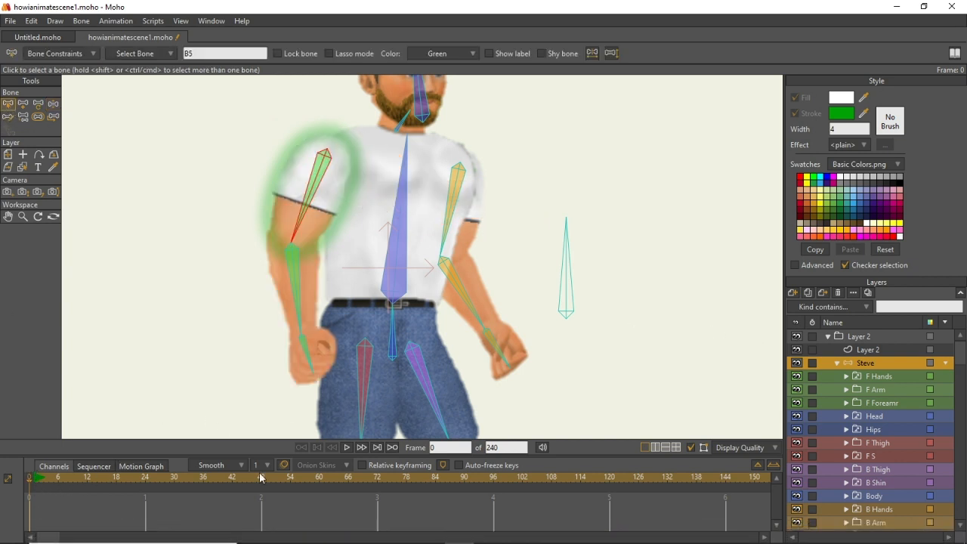
click(861, 350)
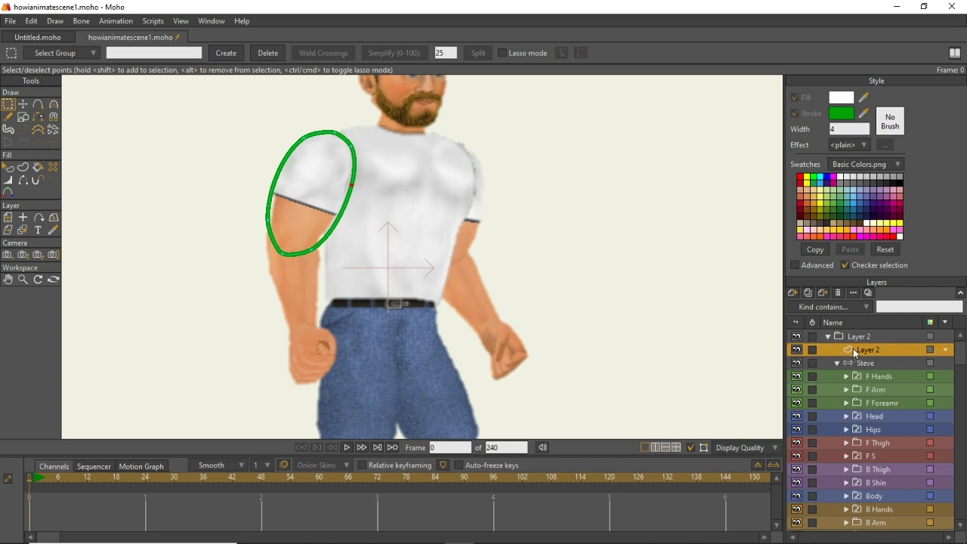
double_click(866, 352)
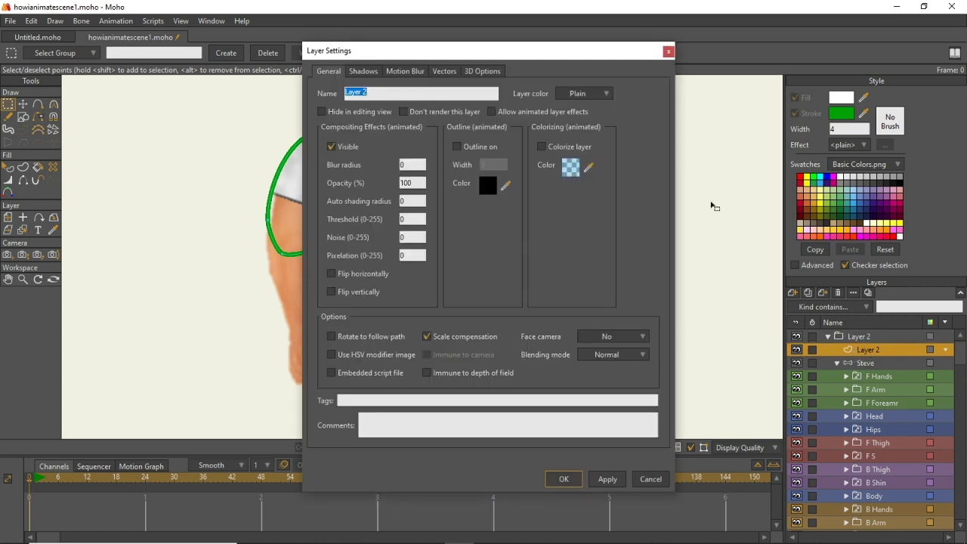
text(F)
click(563, 479)
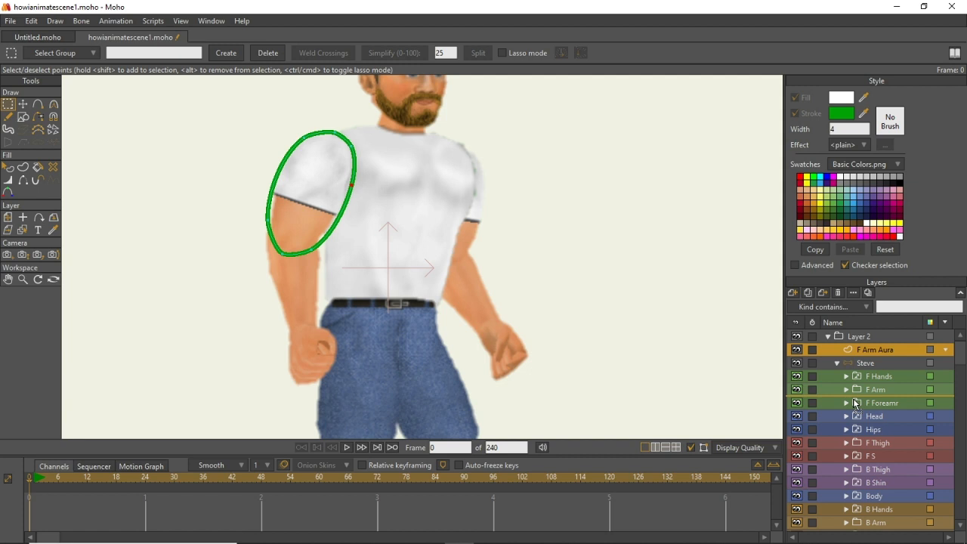
Move the F Arm Aura layer into the F Arm group inside the Steve bone layer.
drag(854, 403, 855, 402)
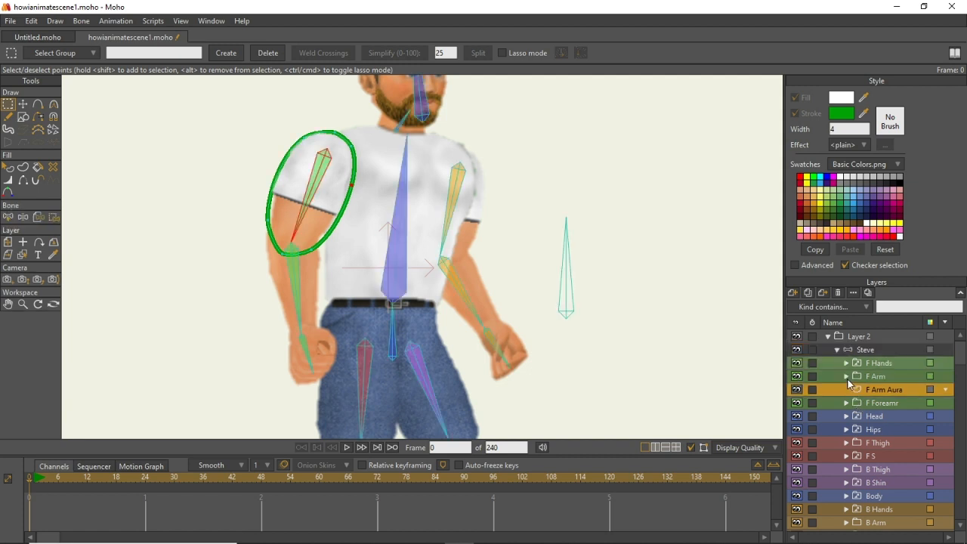
click(846, 376)
drag(859, 404, 861, 393)
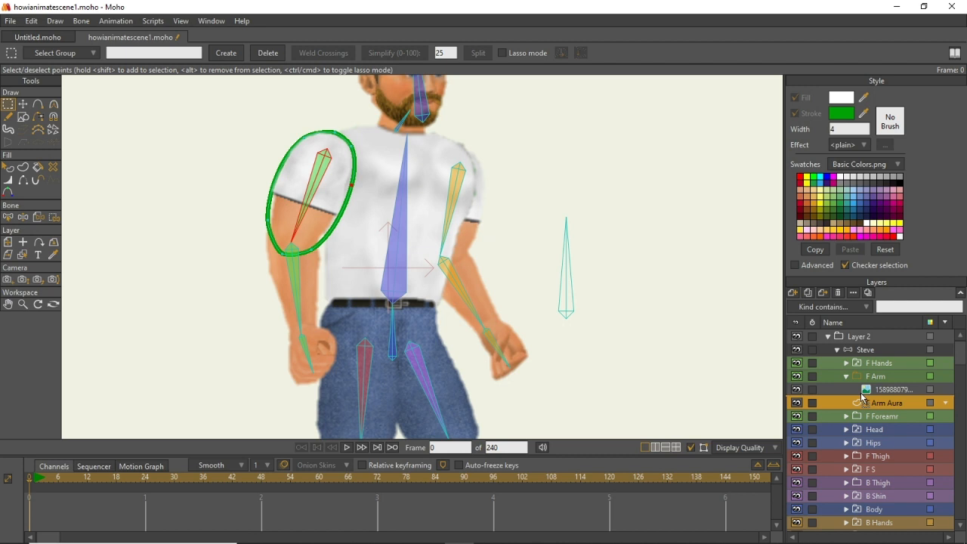
drag(861, 394, 862, 395)
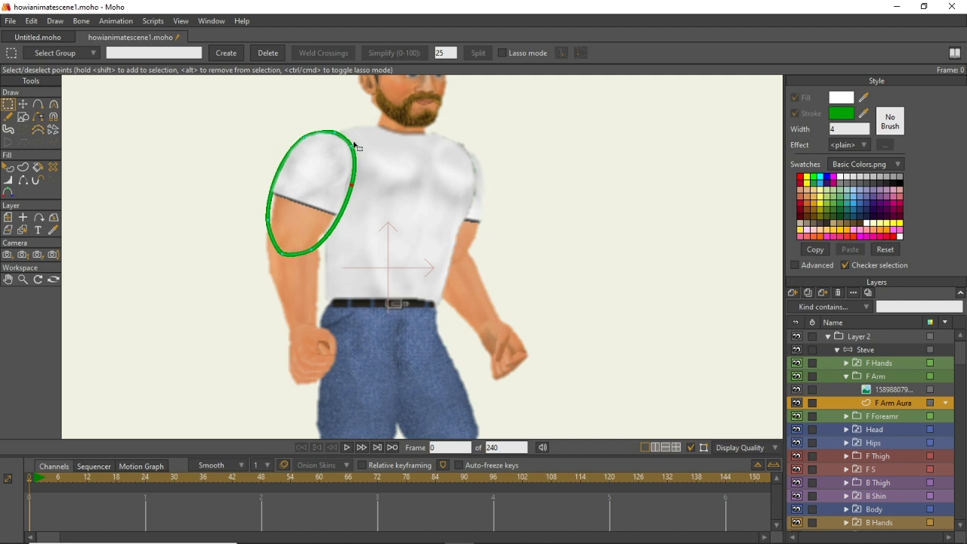
Swing Steve's front arm outward with its bones to test whether the aura follows the upper arm.
click(880, 353)
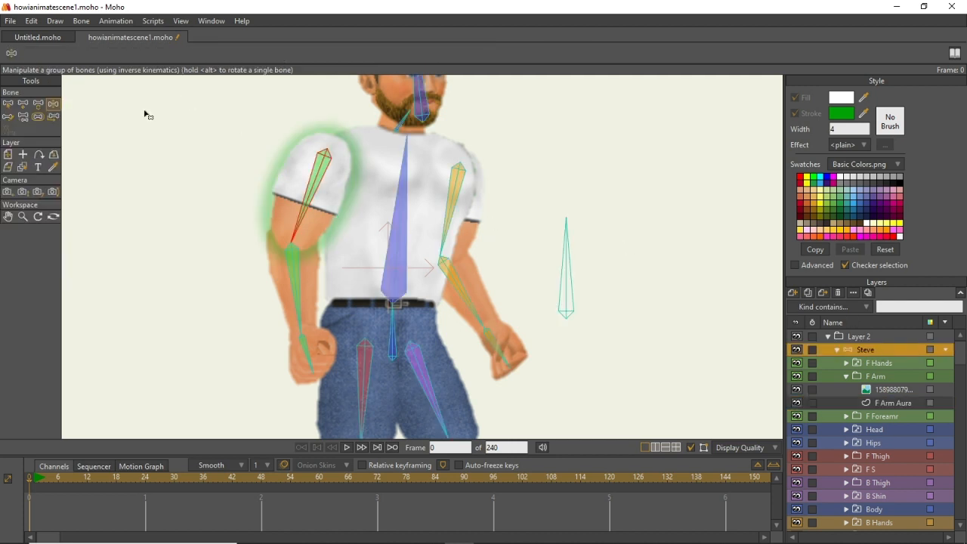
drag(295, 255, 260, 306)
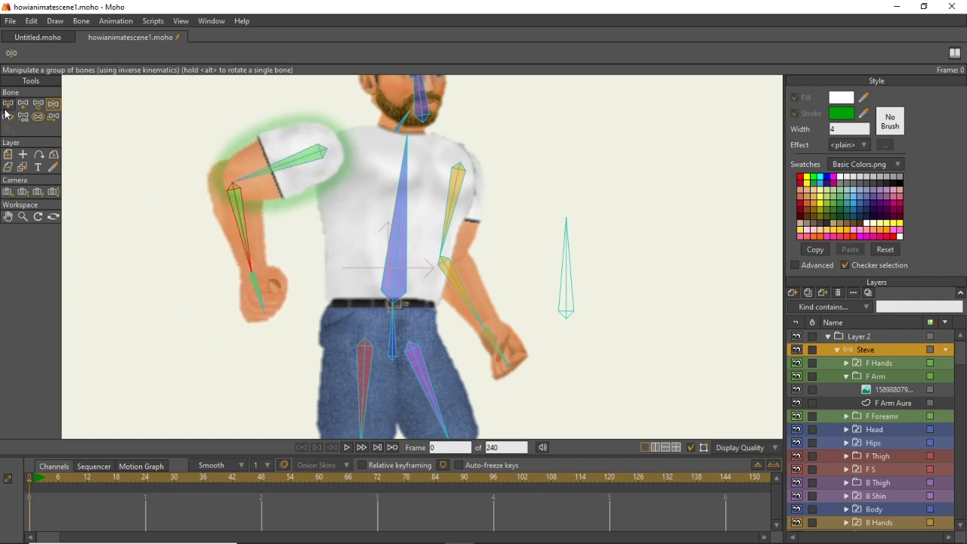
click(6, 109)
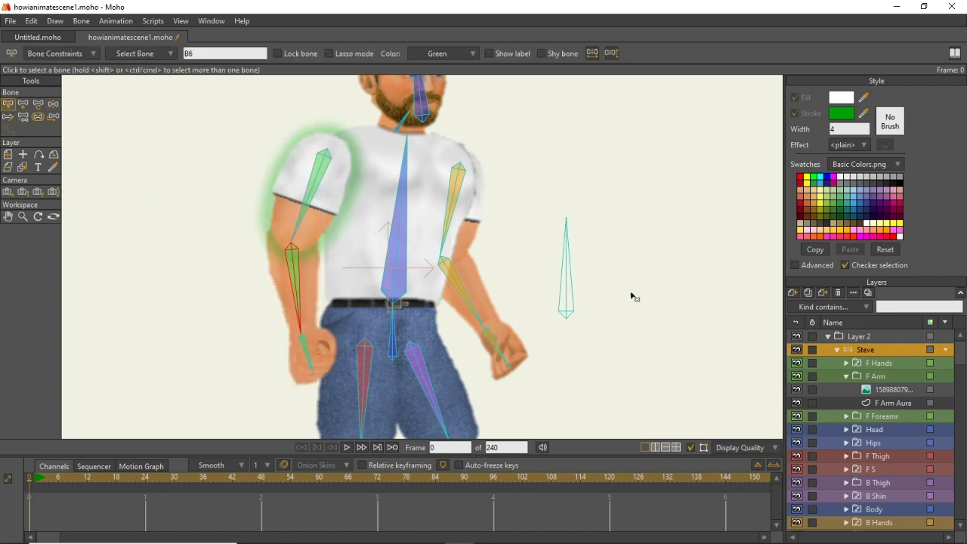
Place the F Arm Aura layer directly below the F Arm group within Steve, and bind it to the front upper arm bone.
click(894, 404)
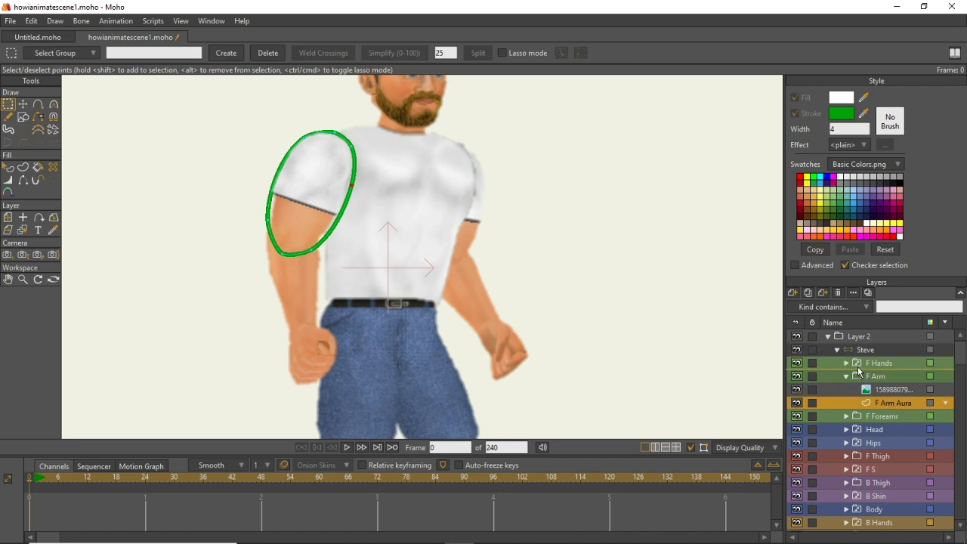
drag(859, 375, 859, 373)
click(846, 389)
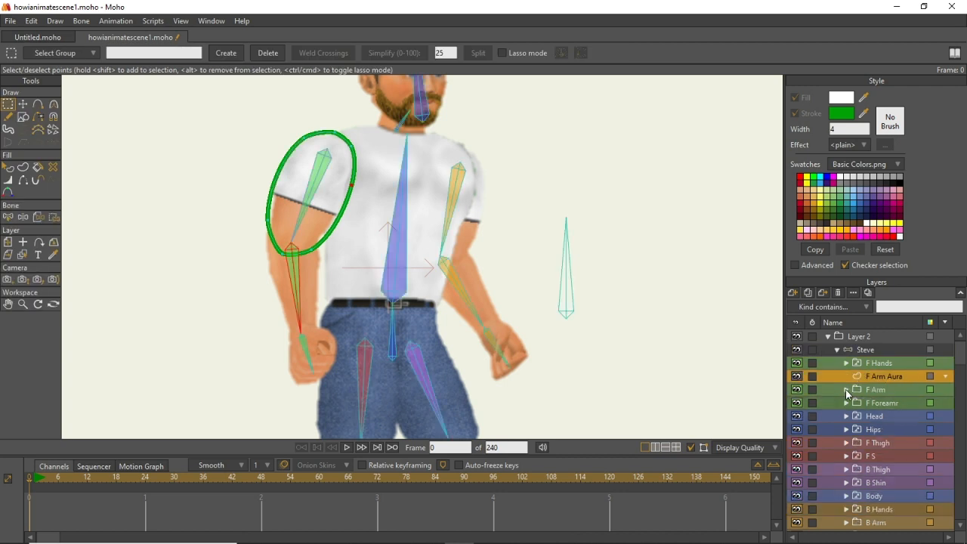
drag(861, 375, 859, 392)
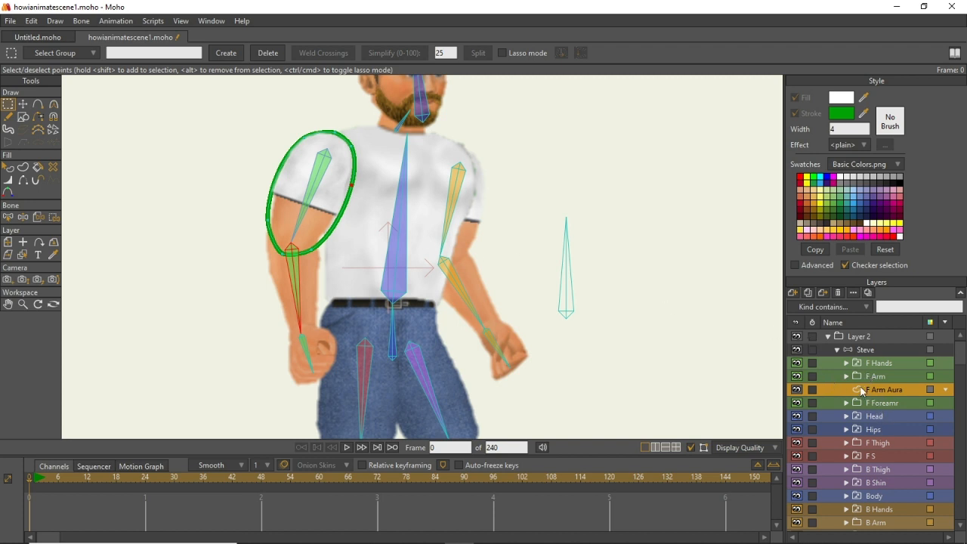
click(40, 220)
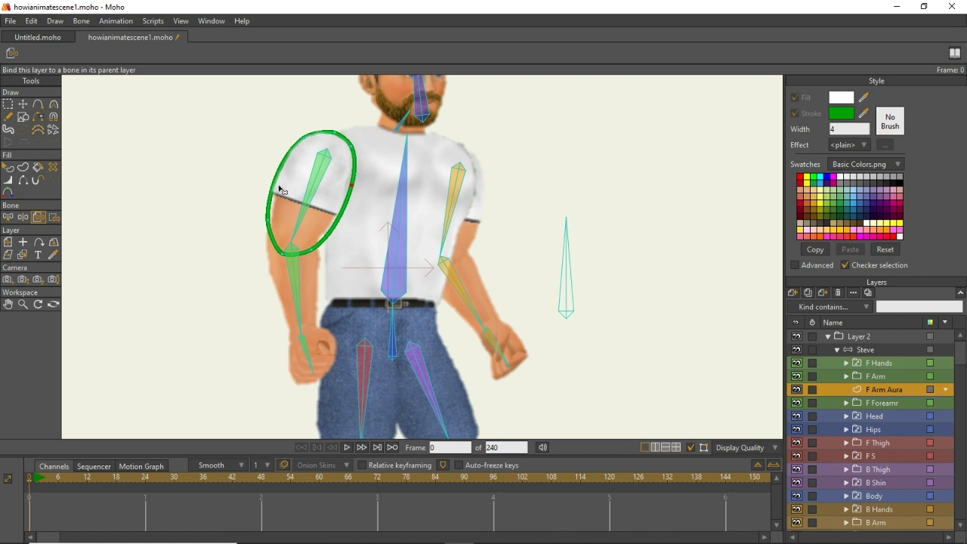
click(315, 193)
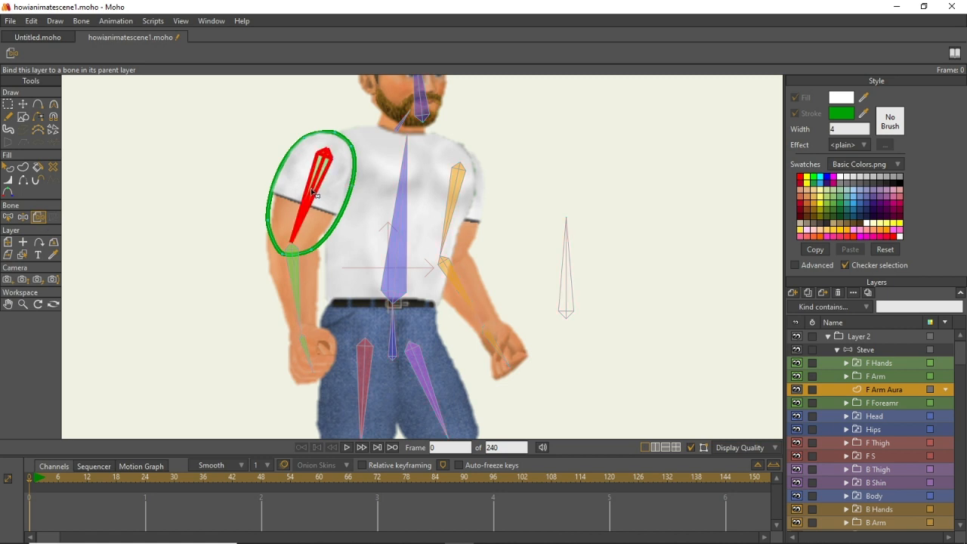
Raise the front upper arm by manipulating its bone, render the frame to check the bound aura, and close the render.
click(23, 217)
drag(326, 186, 276, 190)
key(ctrl+r)
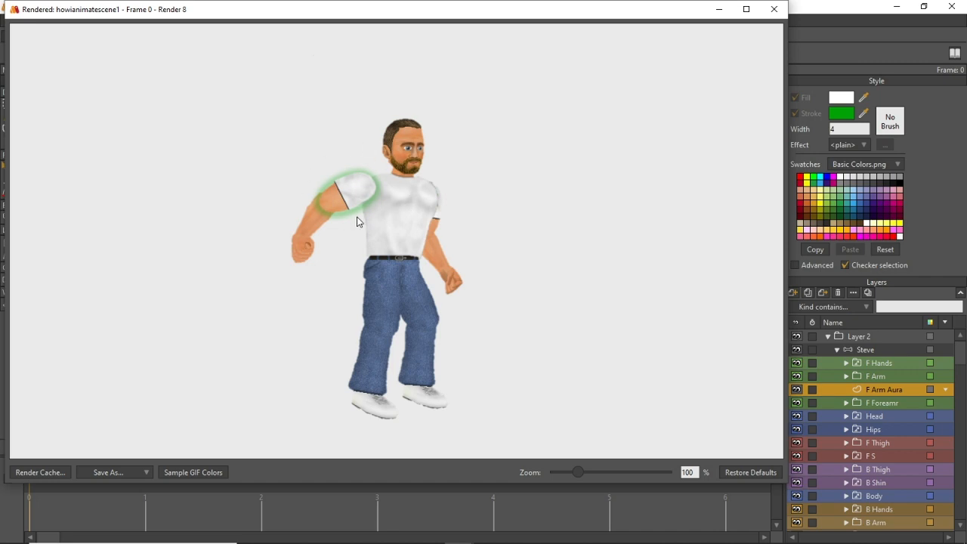
click(773, 9)
Try stroke widths such as 0.25, 16, 54 and 7 on the aura shape, and set its width to 30.
click(7, 167)
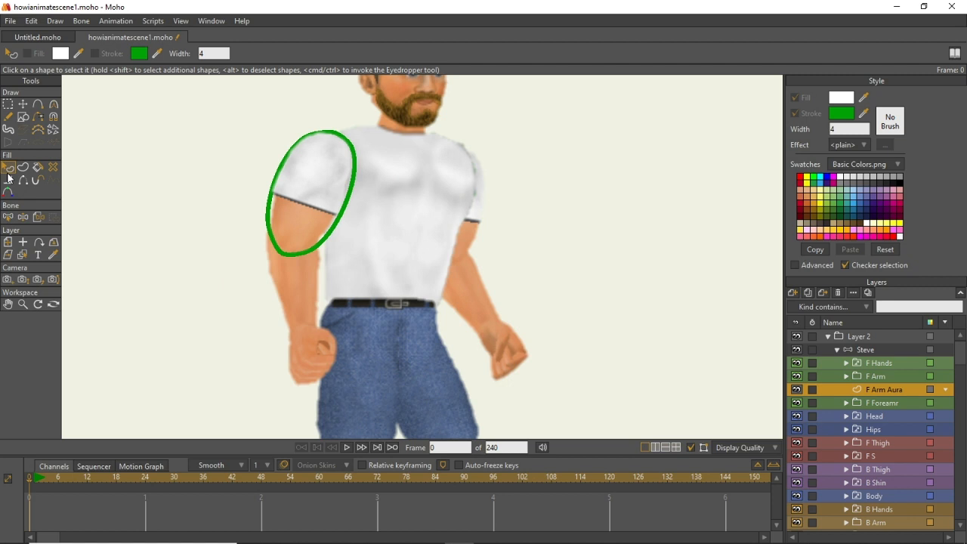
click(330, 237)
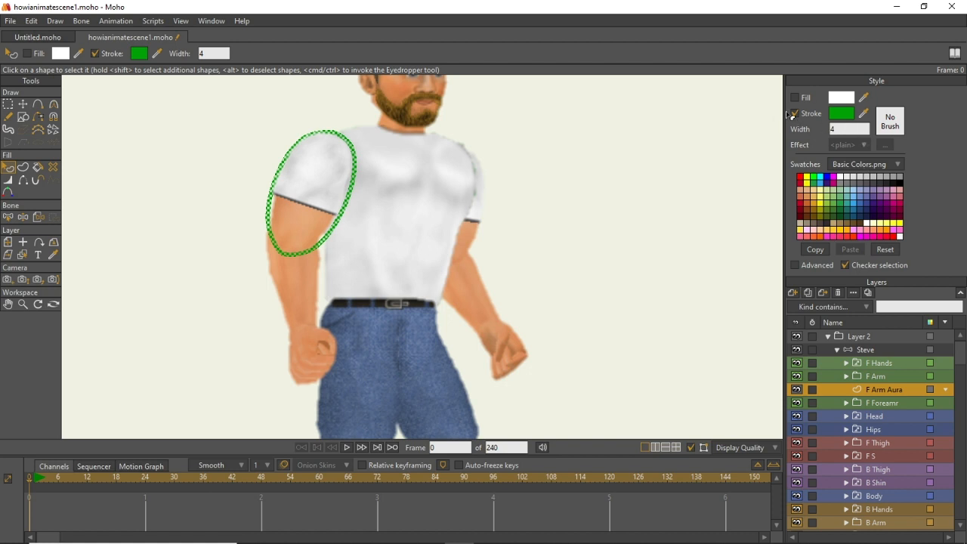
click(844, 129)
text(33)
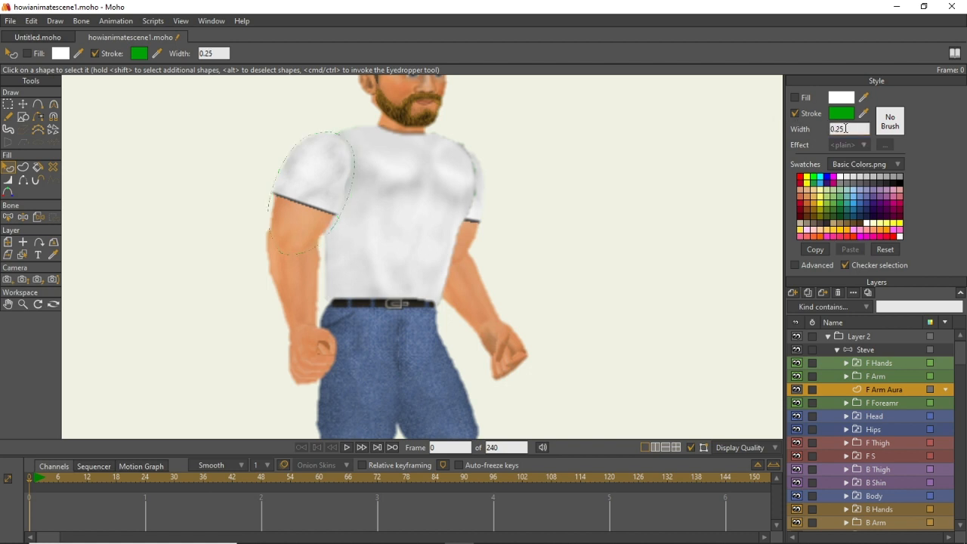
key(BackSpace)
key(BackSpace)
text(0.25)
key(BackSpace)
key(BackSpace)
key(BackSpace)
key(BackSpace)
text(28)
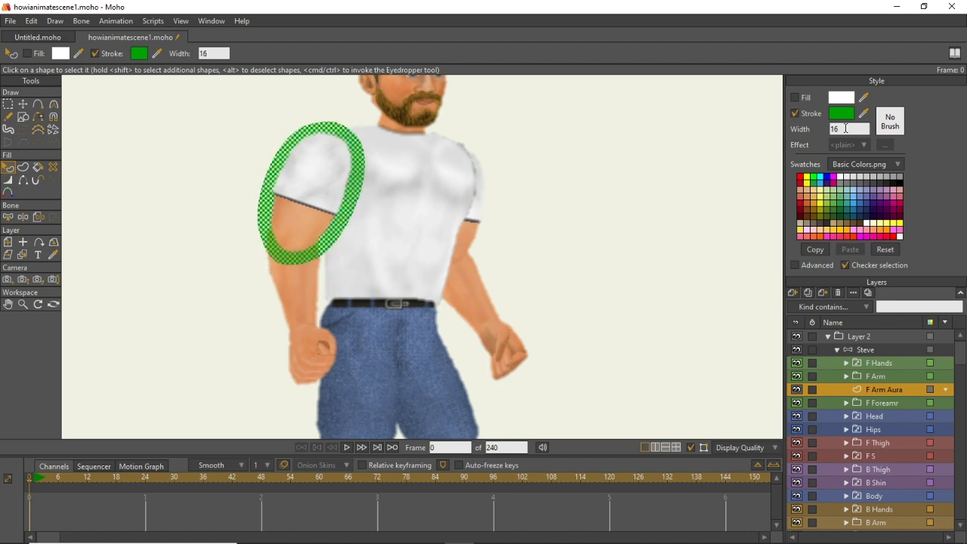
key(BackSpace)
key(BackSpace)
text(51)
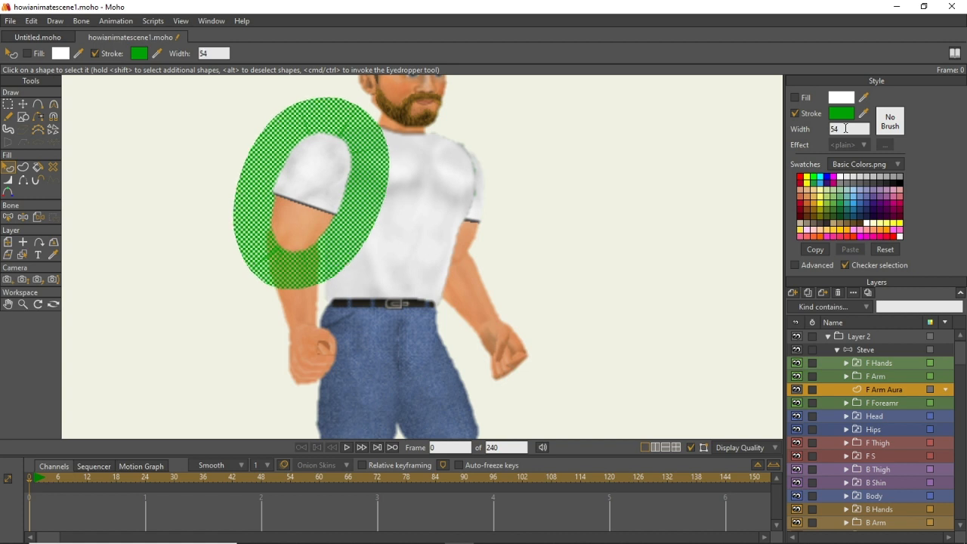
key(BackSpace)
key(BackSpace)
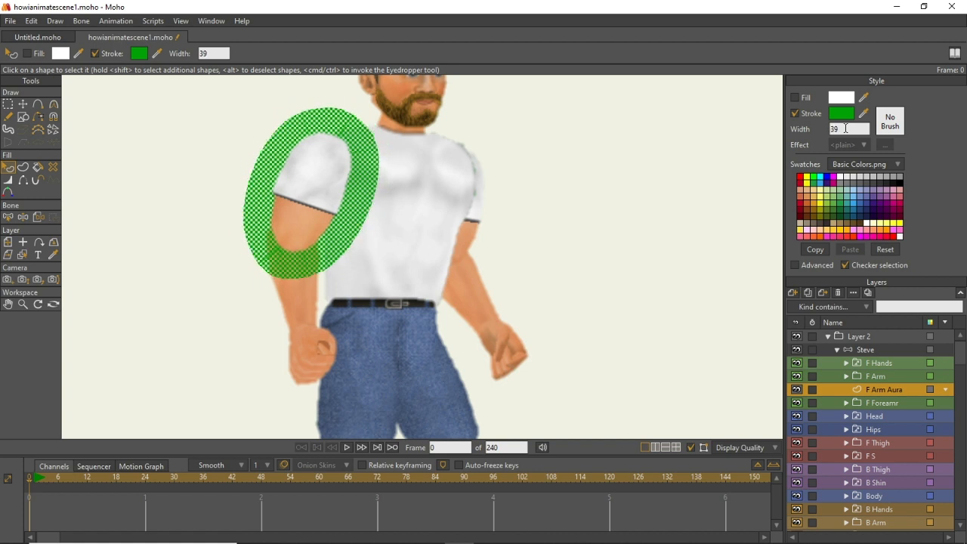
text(7)
key(BackSpace)
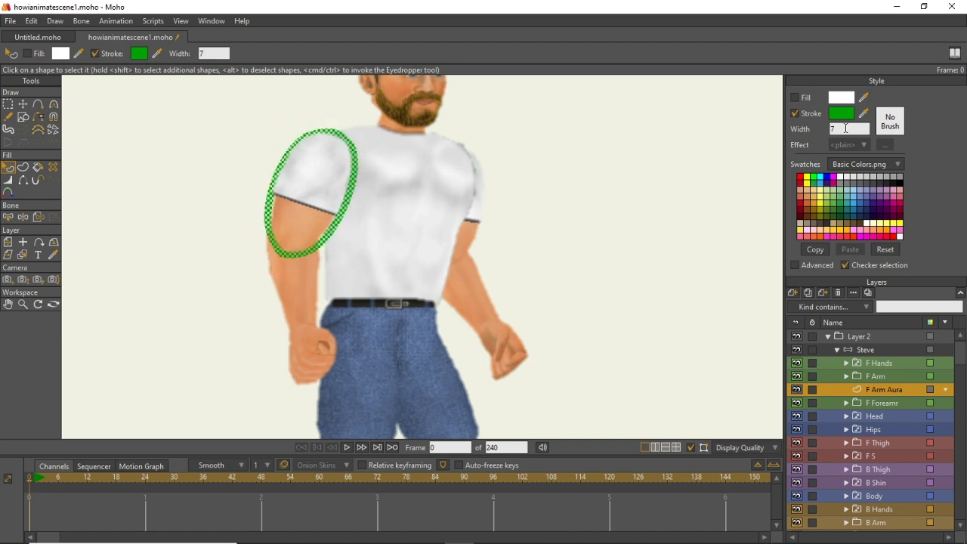
text(26)
key(BackSpace)
key(BackSpace)
text(30)
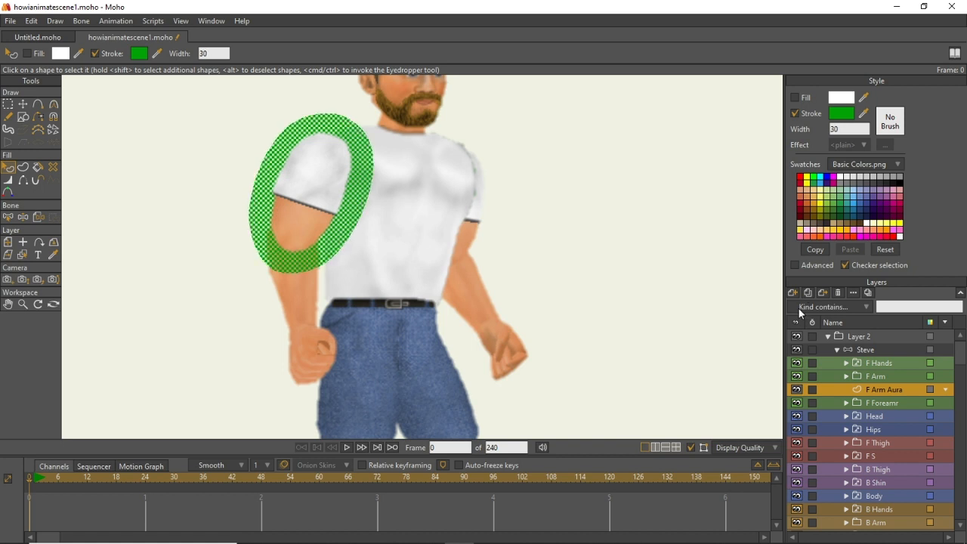
Move the F Arm Aura layer below B Forearm as Steve's lowest sublayer, and render the frame to check the glow behind the body.
drag(862, 389, 866, 531)
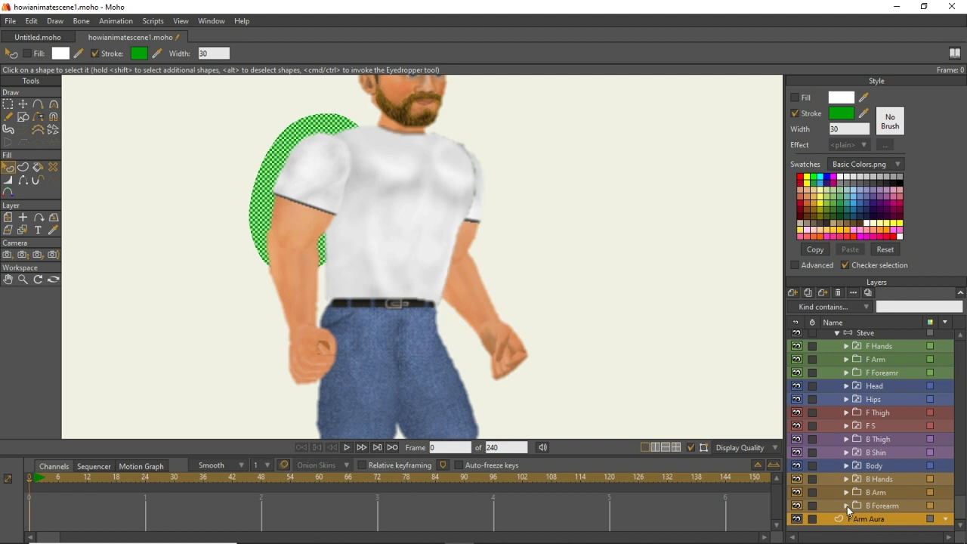
drag(962, 507, 954, 334)
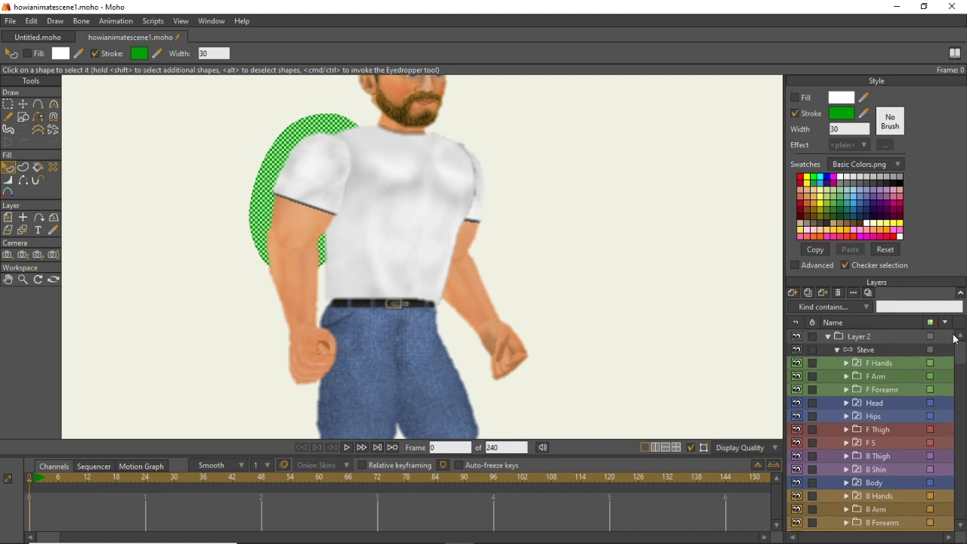
click(836, 349)
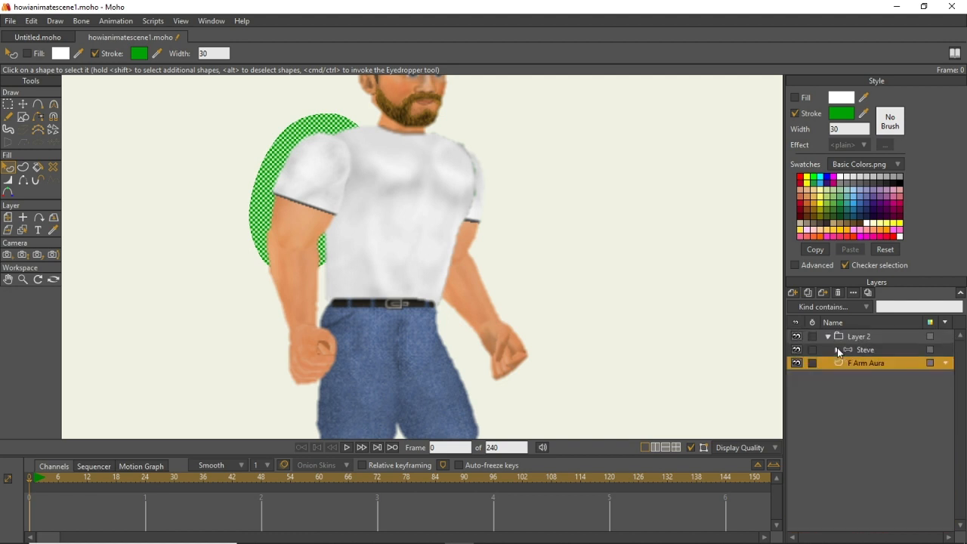
click(836, 349)
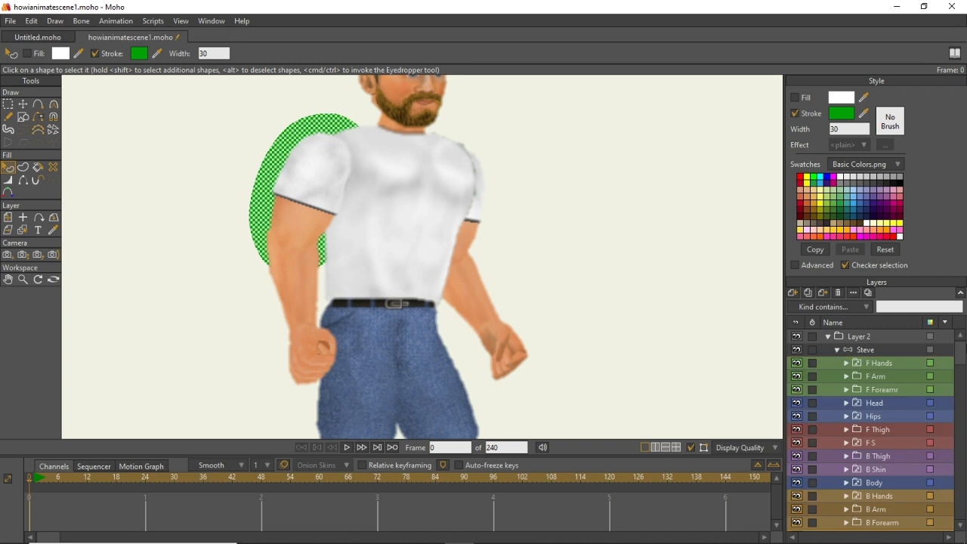
drag(963, 352, 961, 499)
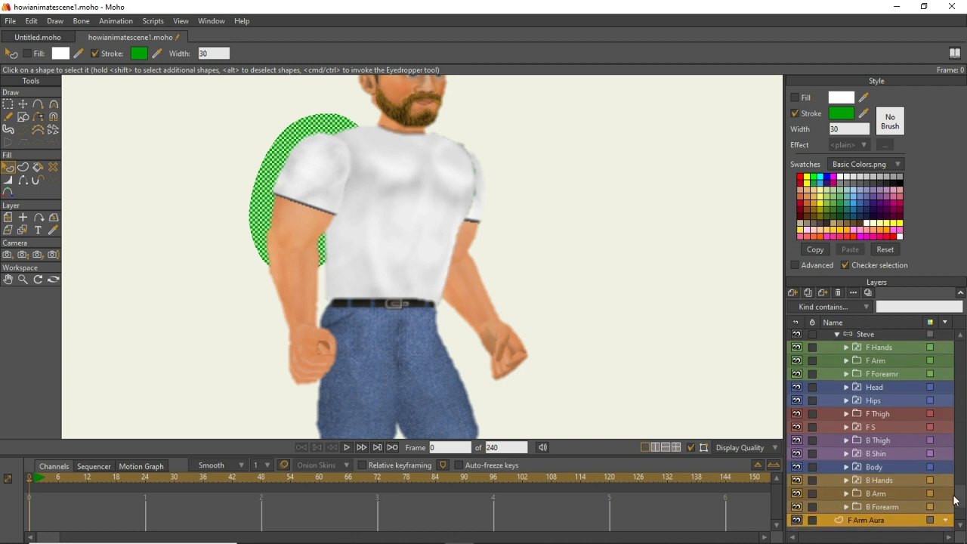
click(878, 518)
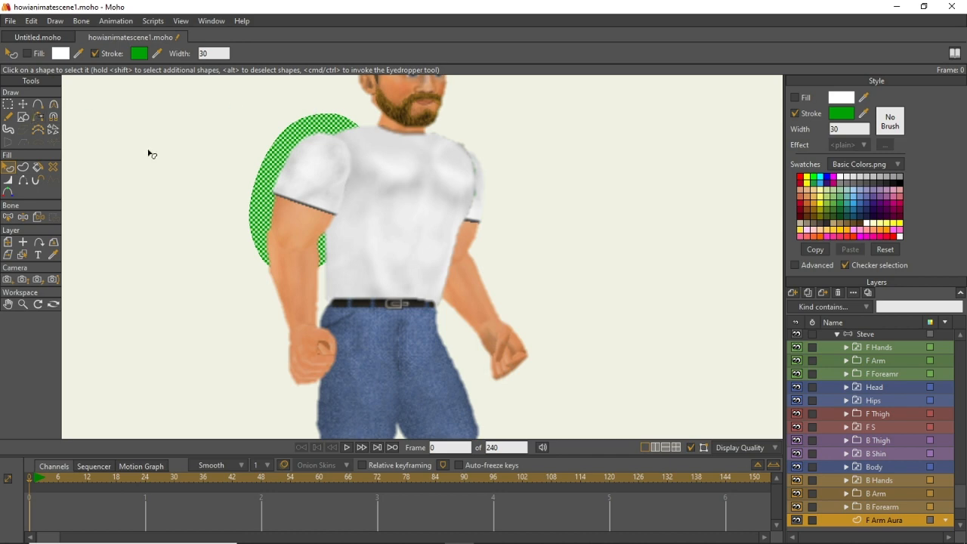
key(ctrl+r)
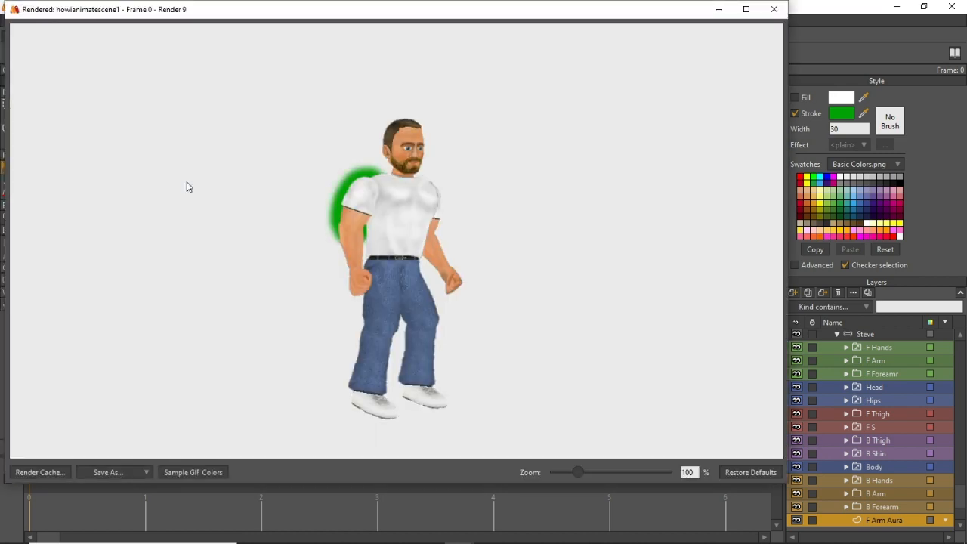
click(766, 17)
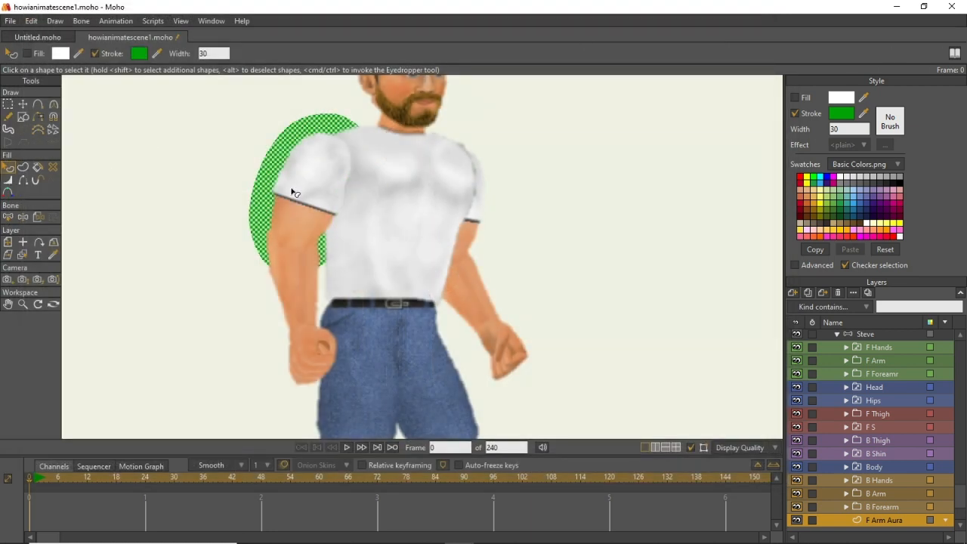
Reduce the opacity of the aura shape's green stroke color to about half, and render the frame to check the softer glow.
click(269, 189)
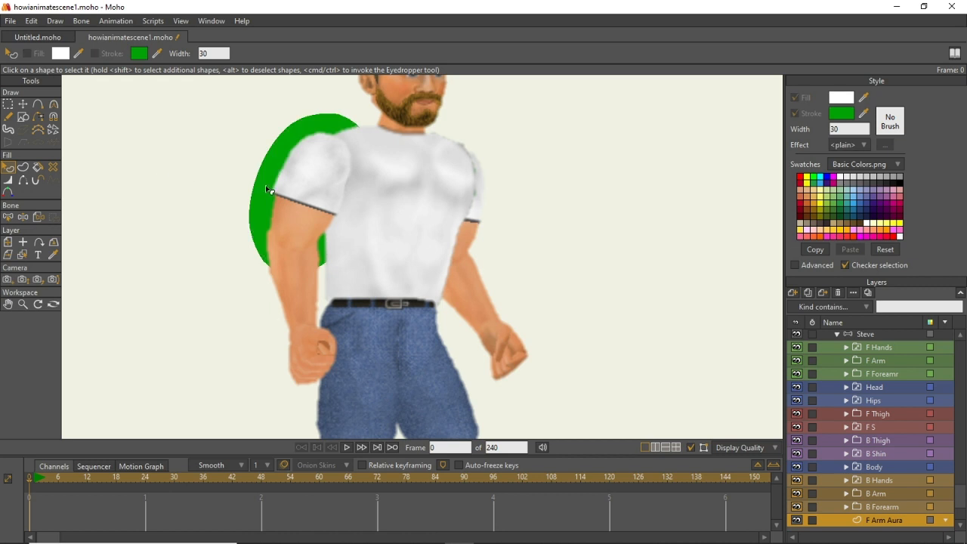
click(268, 190)
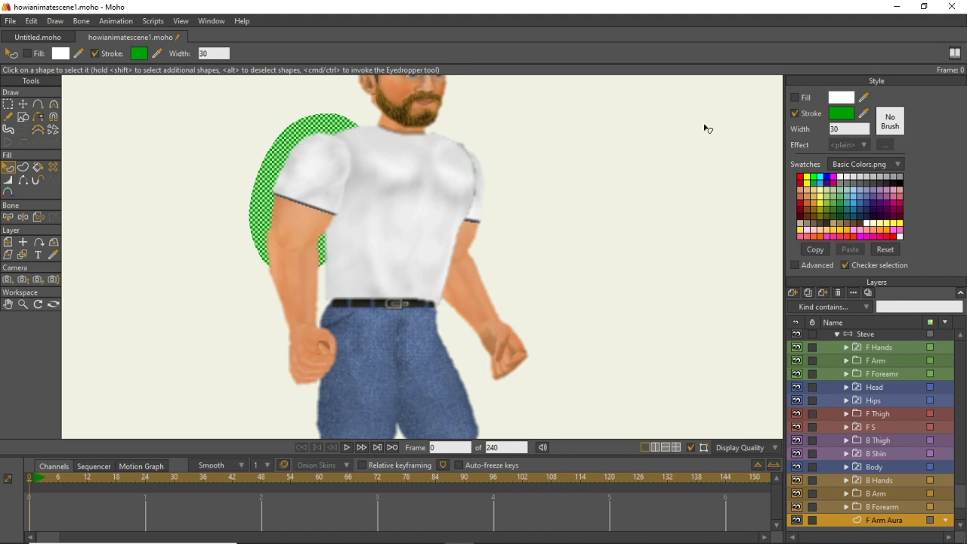
click(842, 113)
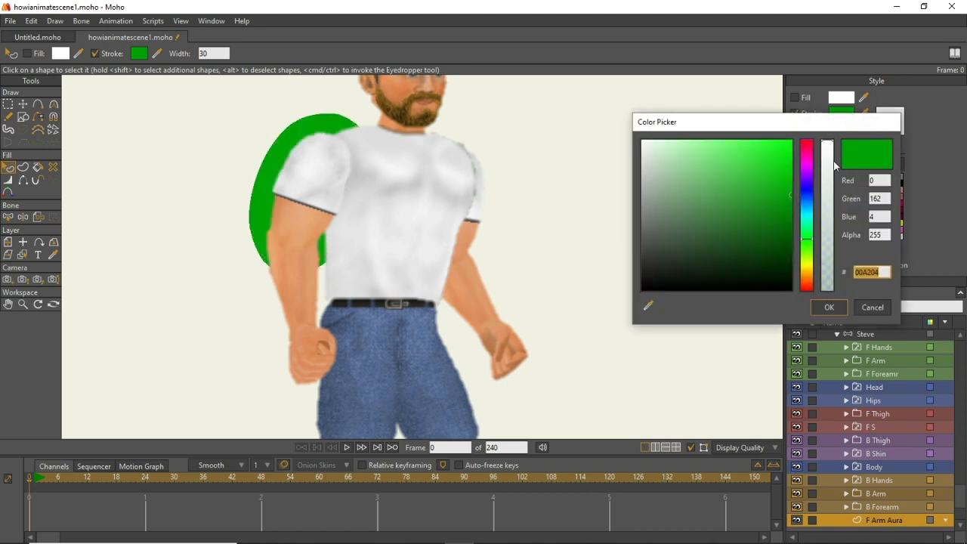
drag(829, 166, 827, 214)
click(829, 307)
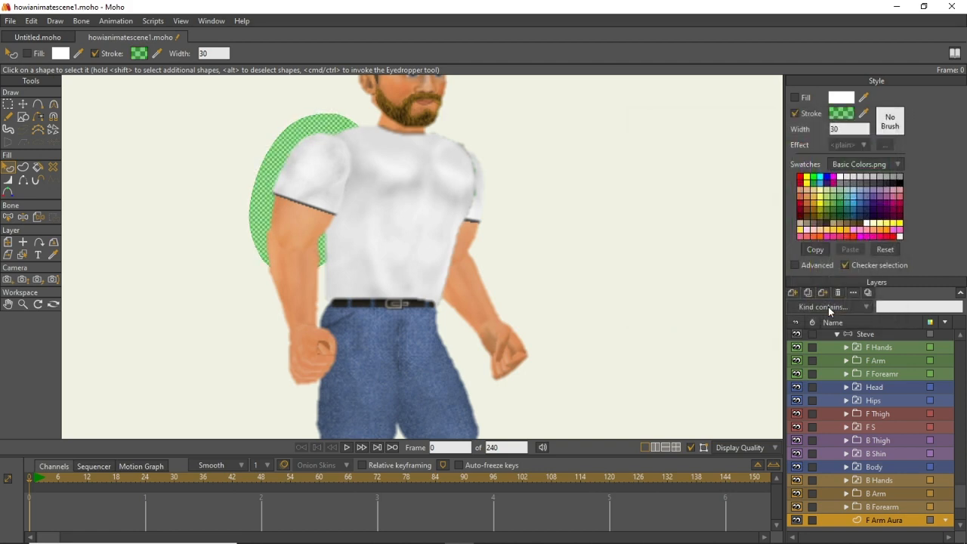
key(ctrl+r)
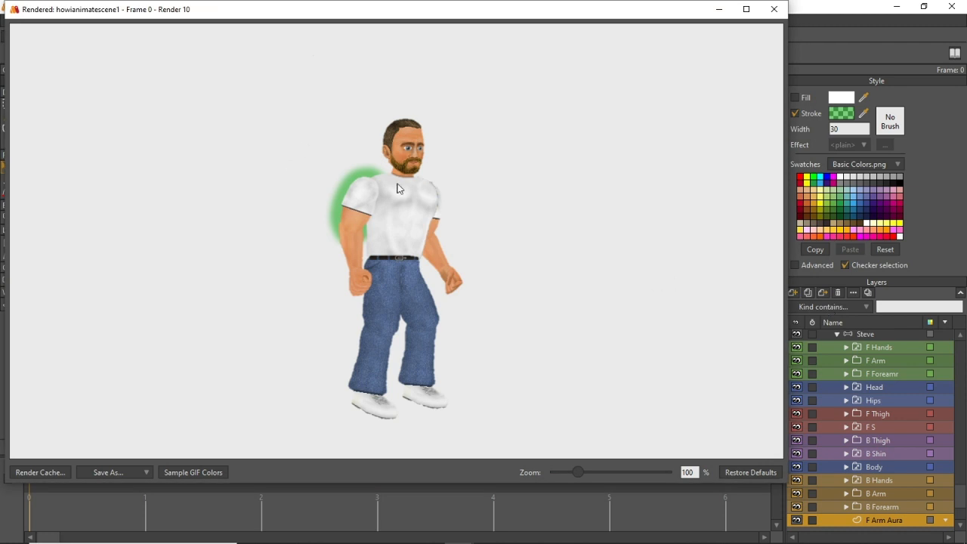
click(773, 9)
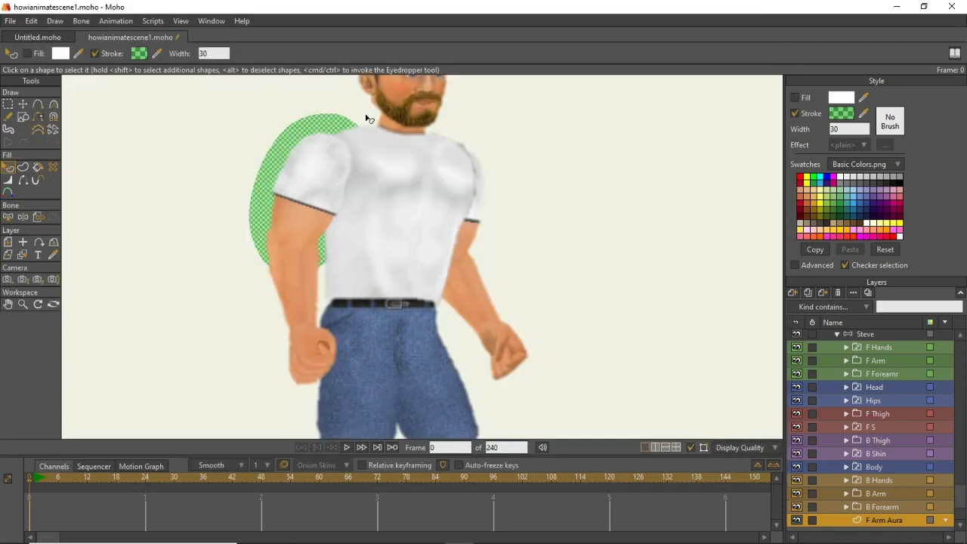
Add a vector layer directly above F Arm Aura and draw a tall oval with the translucent green stroke over the front forearm.
click(23, 216)
drag(312, 210, 301, 237)
click(7, 168)
click(793, 294)
click(800, 307)
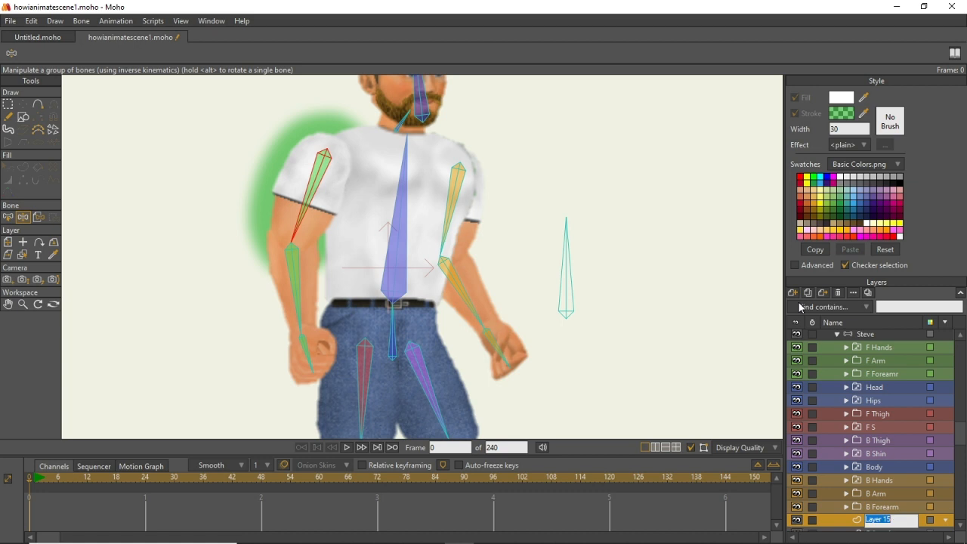
click(856, 521)
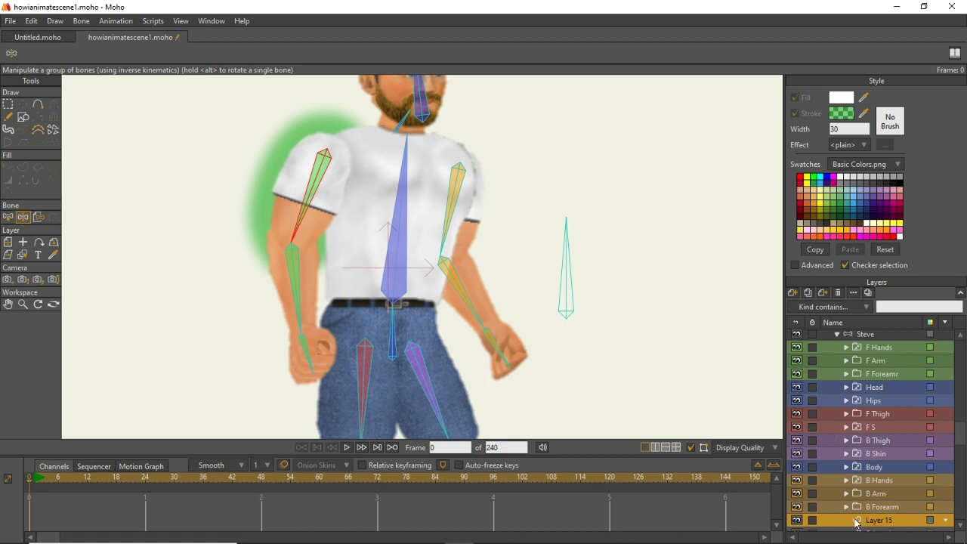
click(23, 117)
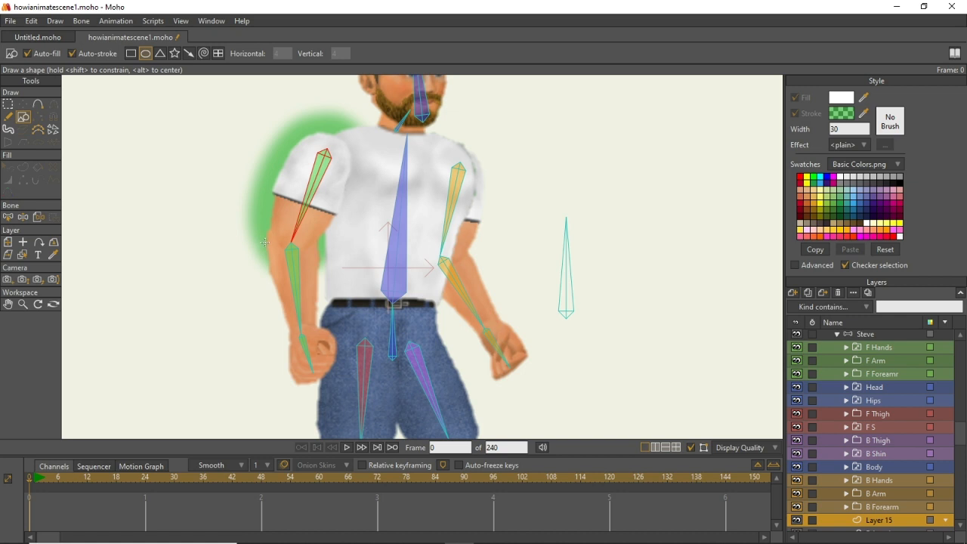
mouse_move(264, 230)
mouse_down()
mouse_move(324, 355)
mouse_move(323, 342)
mouse_up()
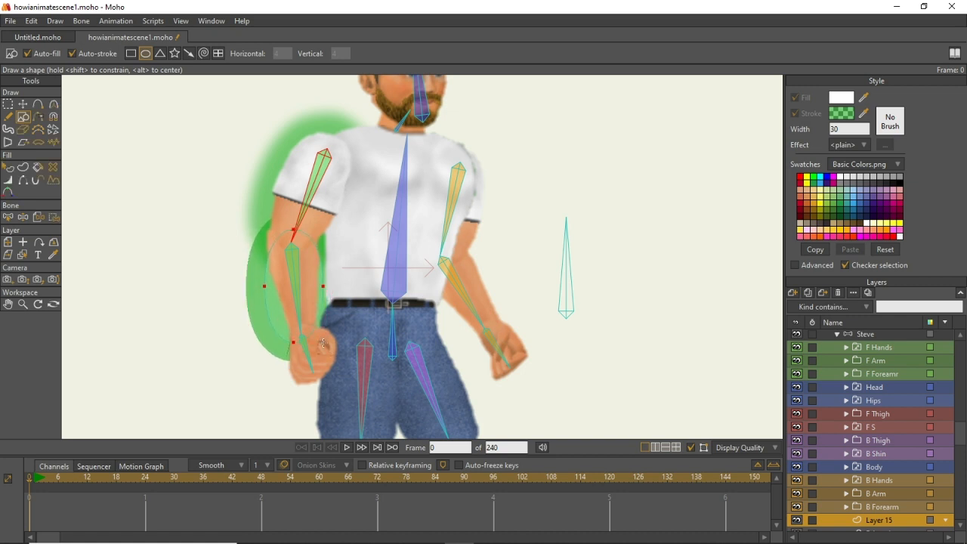
Move the forearm oval's upper and lower points so the shape follows the tilt of the front forearm.
click(22, 103)
drag(324, 289, 287, 222)
drag(298, 365, 310, 355)
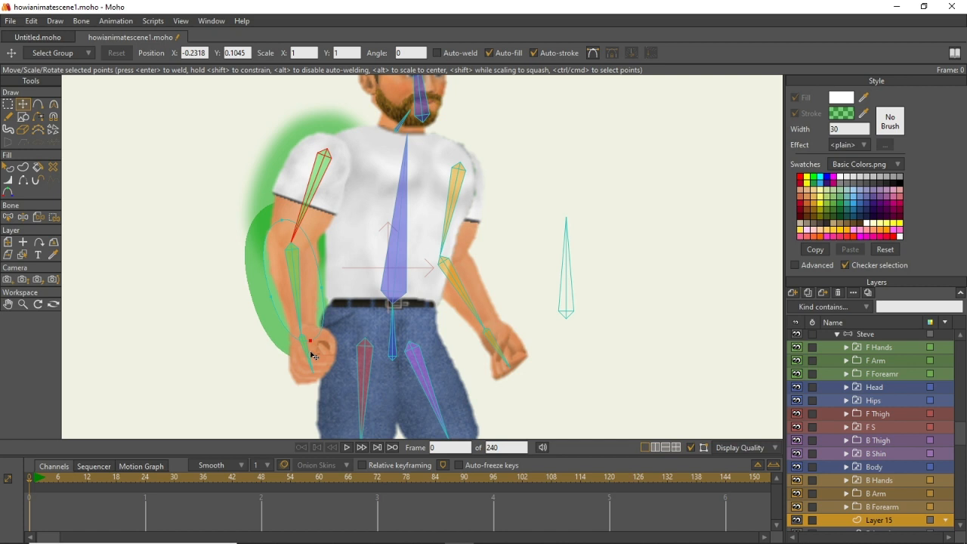
click(7, 167)
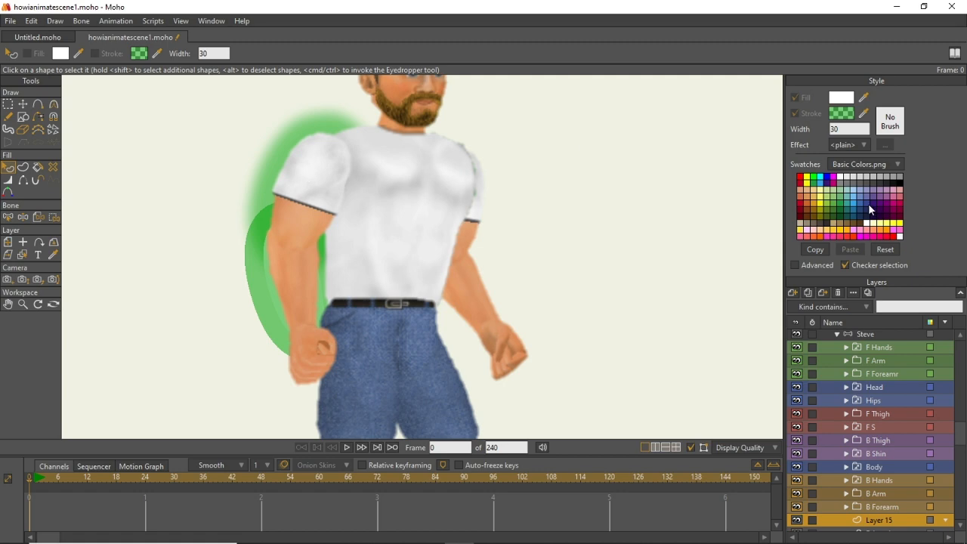
Render the frame to check the forearm aura against the upper-arm aura, and close the render.
key(ctrl+r)
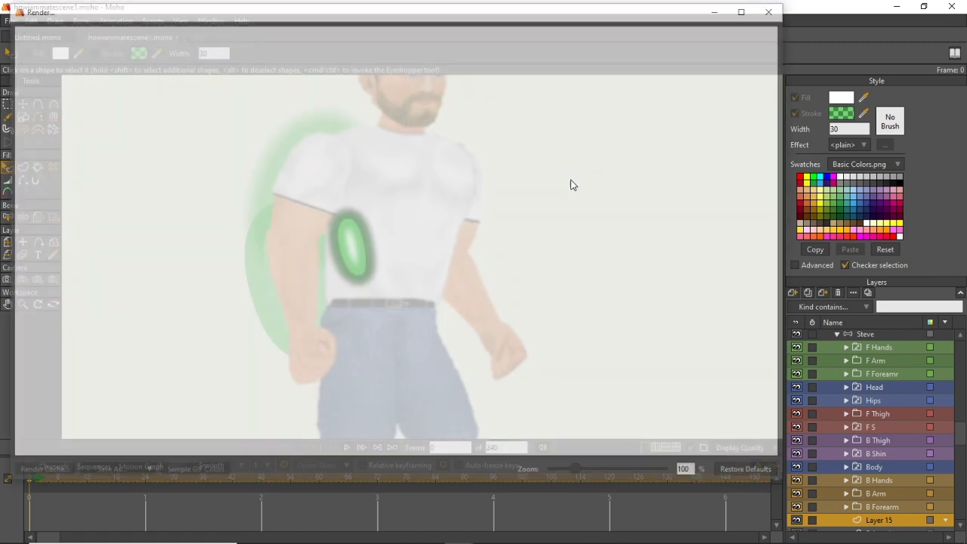
click(773, 10)
scroll(835, 371, down, 1)
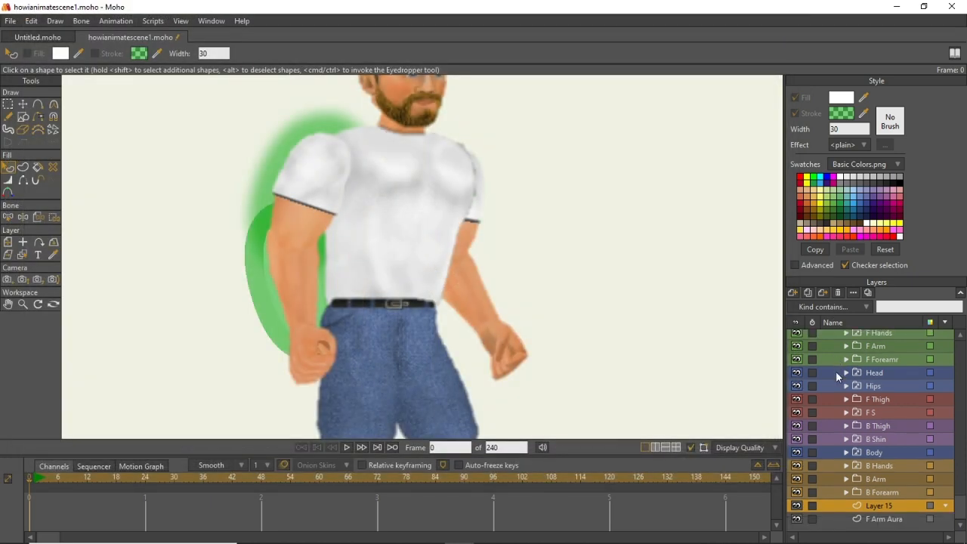
key(ctrl+r)
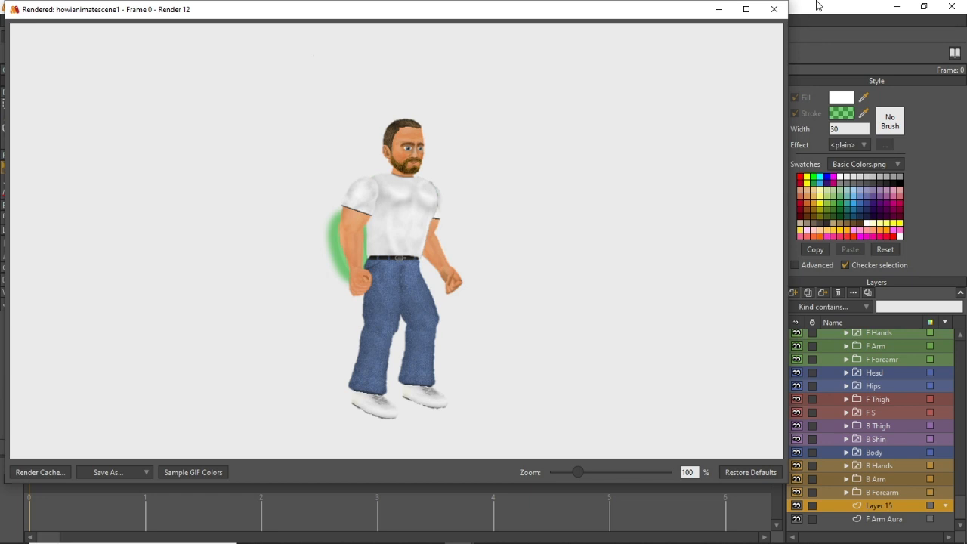
click(781, 8)
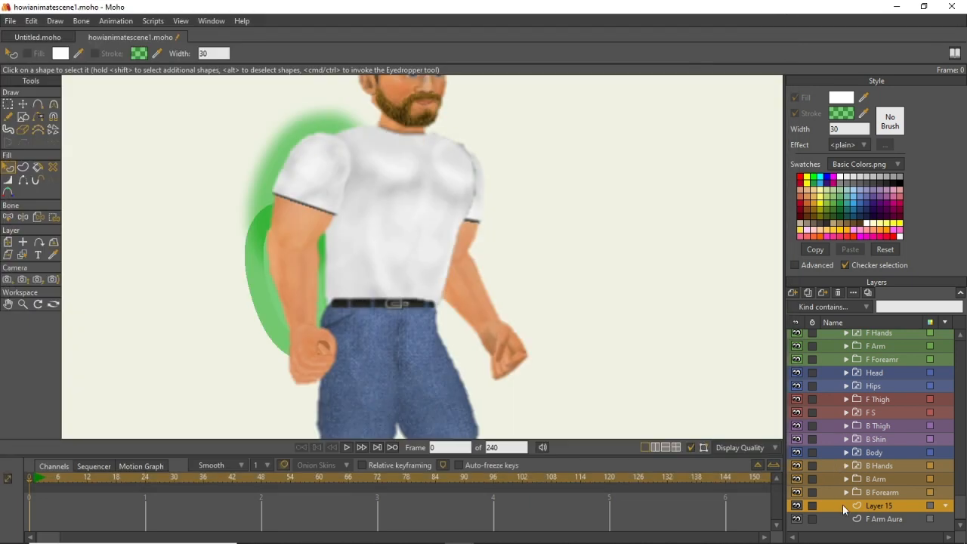
Hide and show the F Arm Aura layer to view the forearm oval alone, and select Layer 15.
click(830, 521)
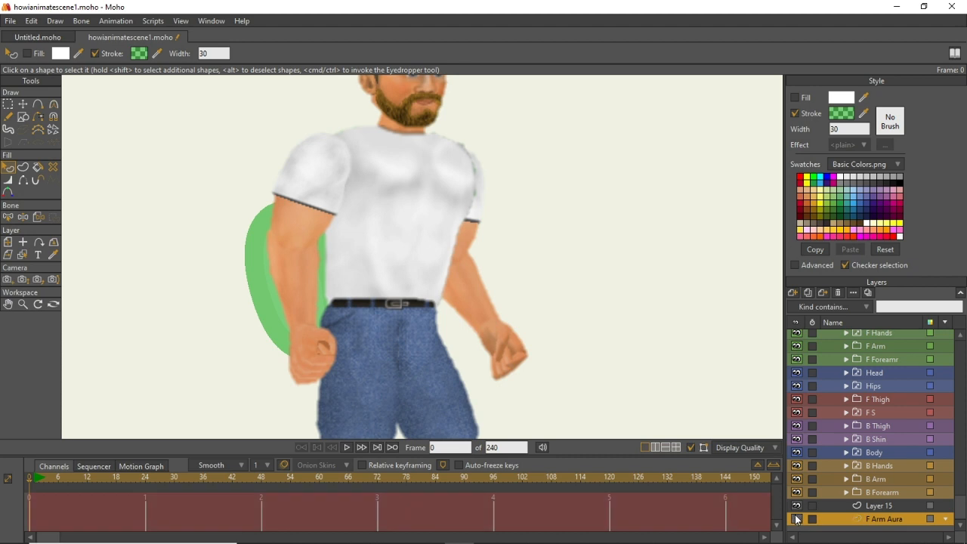
click(796, 518)
click(796, 517)
click(846, 493)
click(846, 494)
click(848, 503)
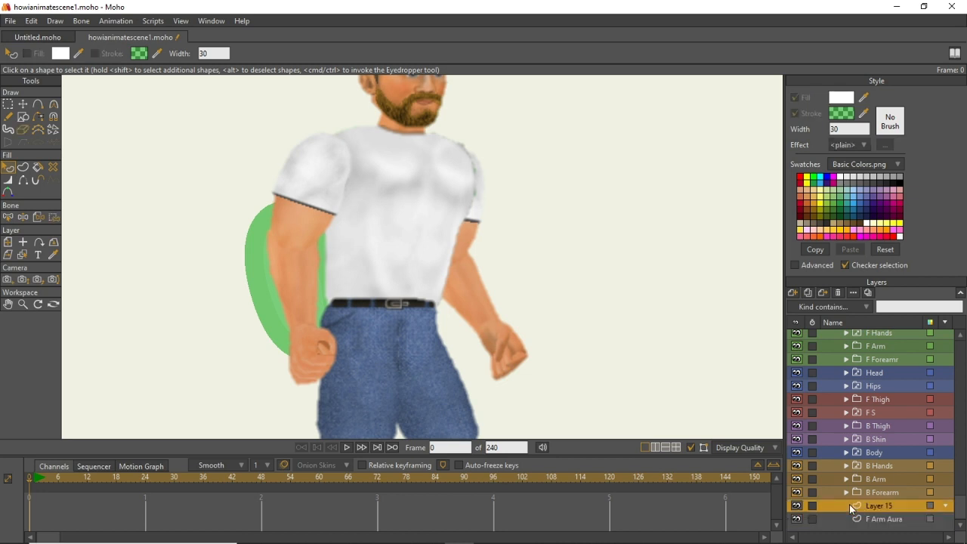
Hide and show Layer 15 to compare the two auras, and render the frame to check their overlap.
click(797, 509)
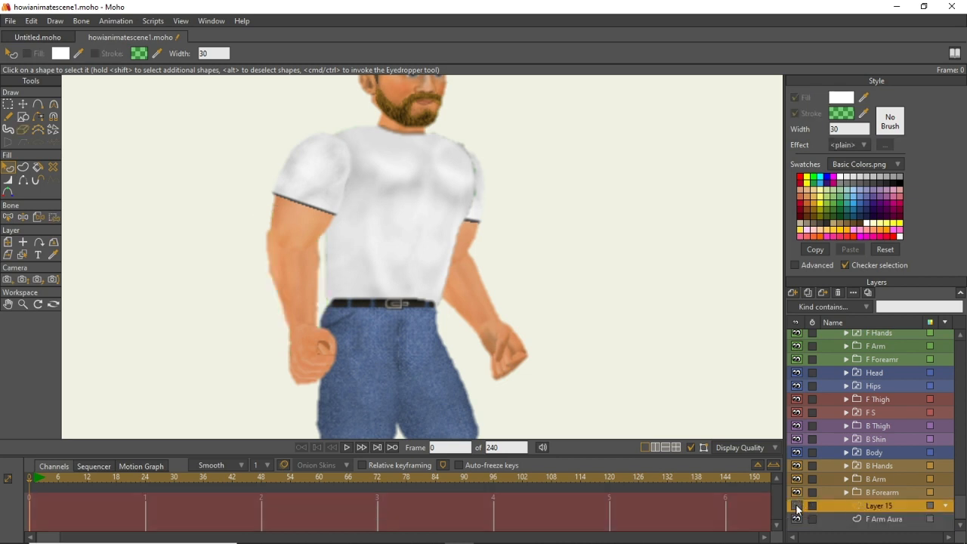
click(847, 521)
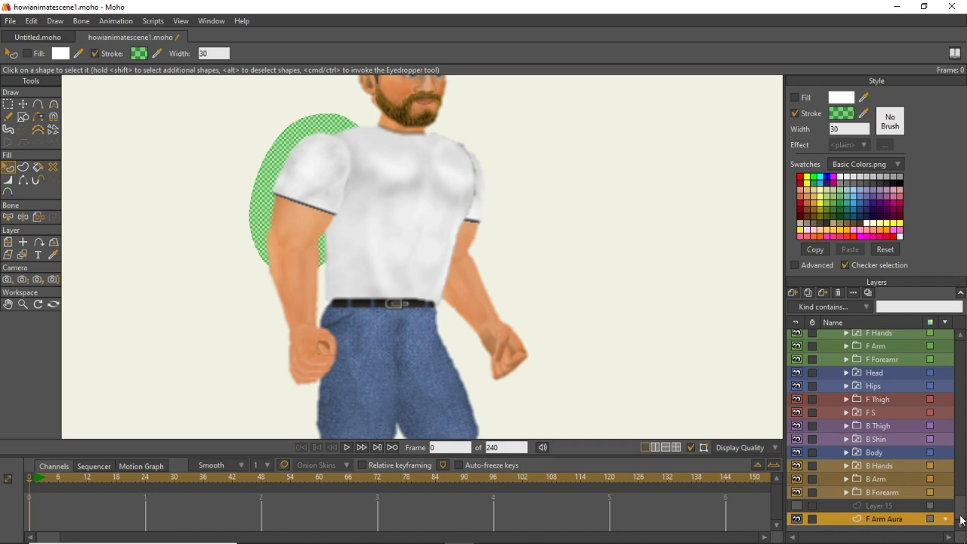
click(796, 506)
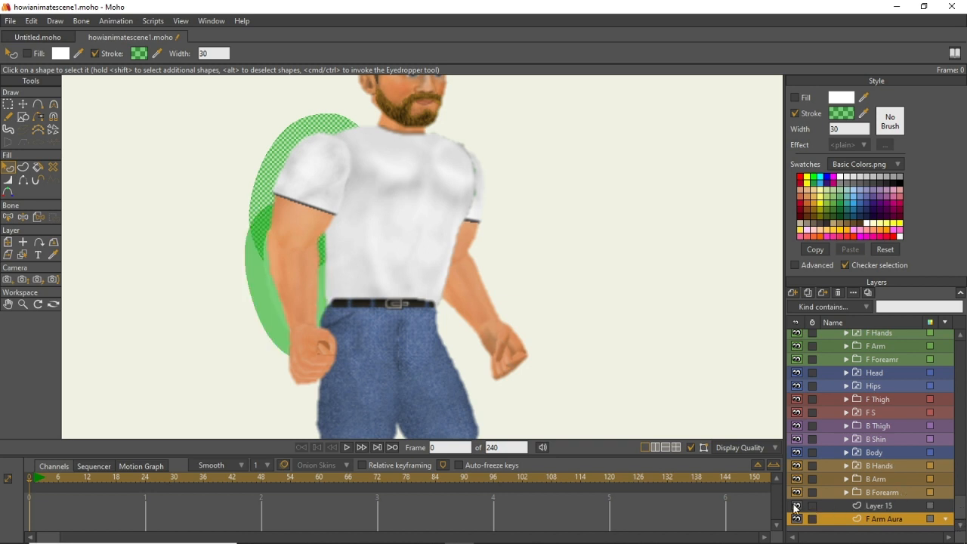
click(741, 412)
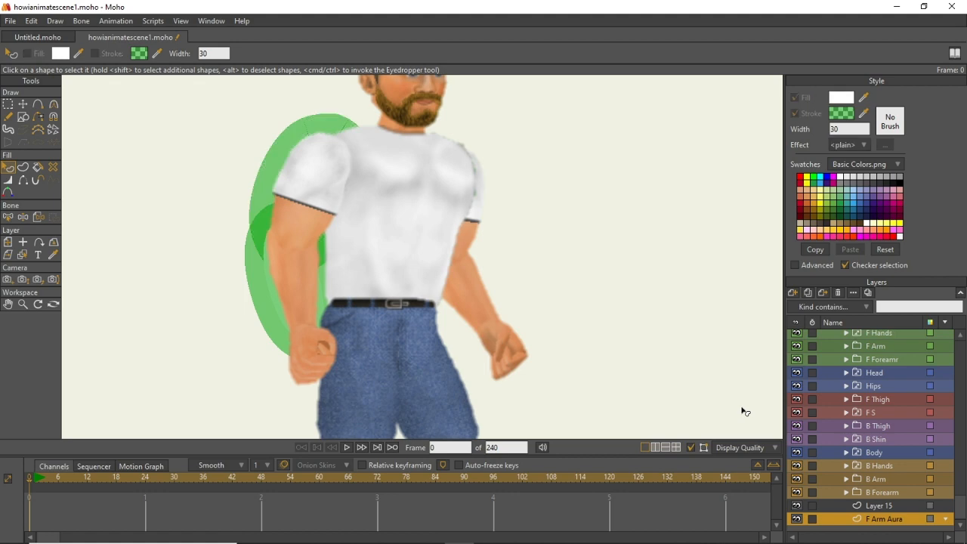
key(ctrl+r)
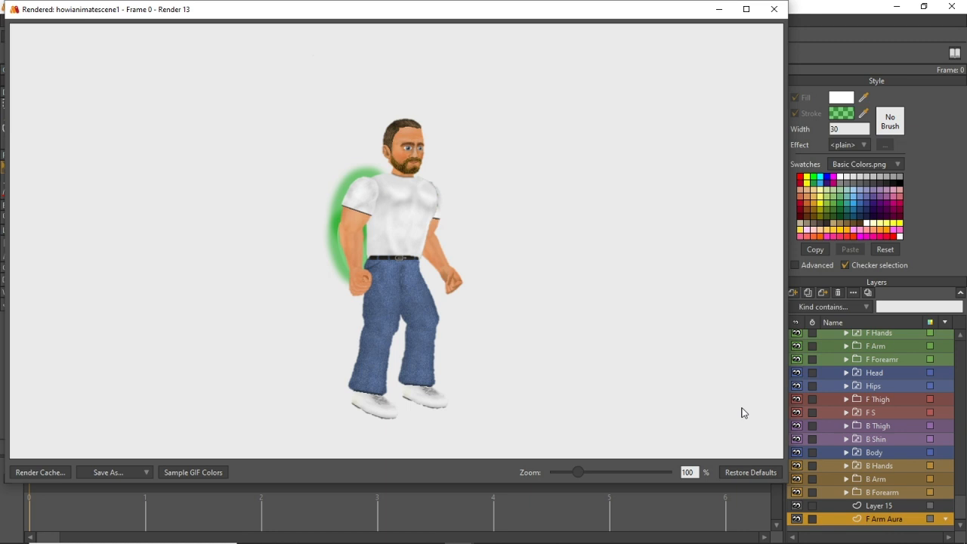
click(773, 9)
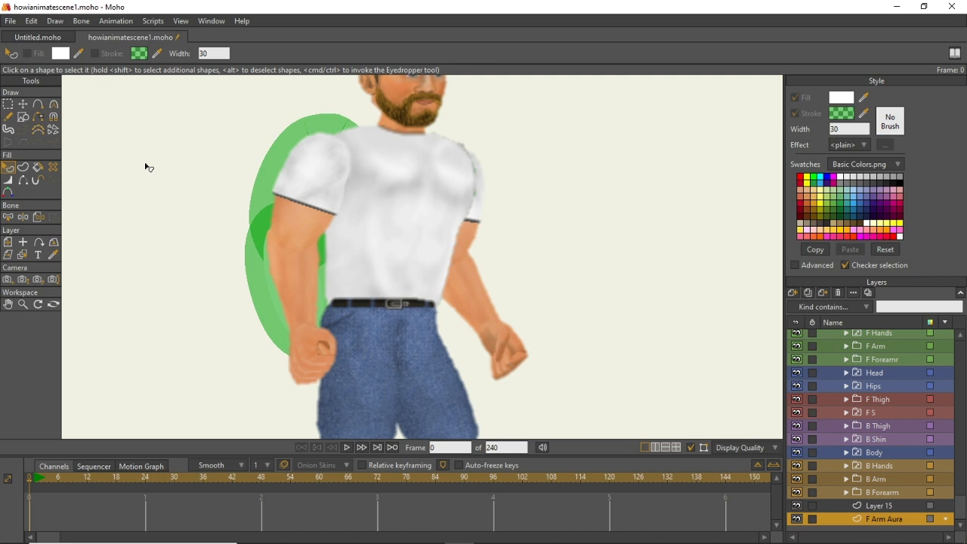
Add a vector layer directly above Layer 15 and draw a tall green-stroked oval over the torso from chin to waist.
click(23, 169)
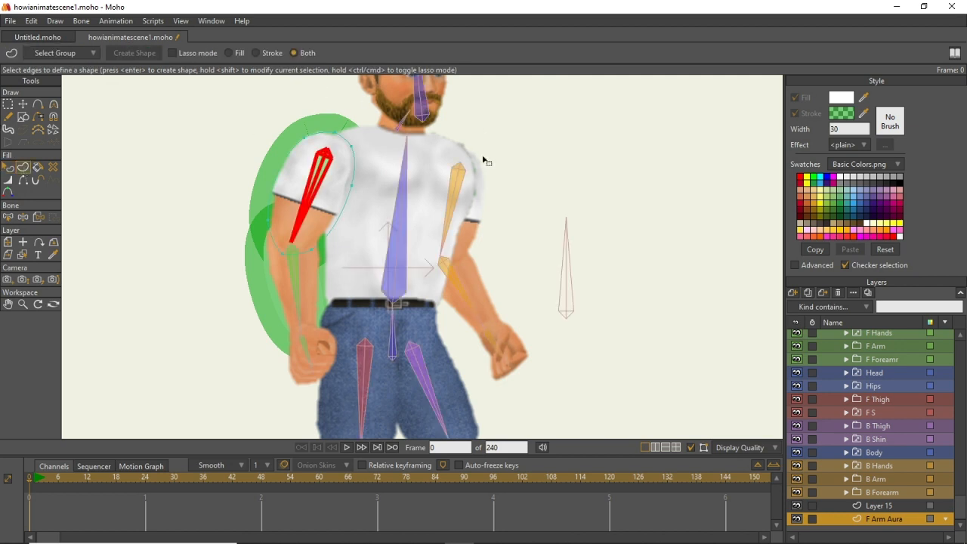
click(882, 510)
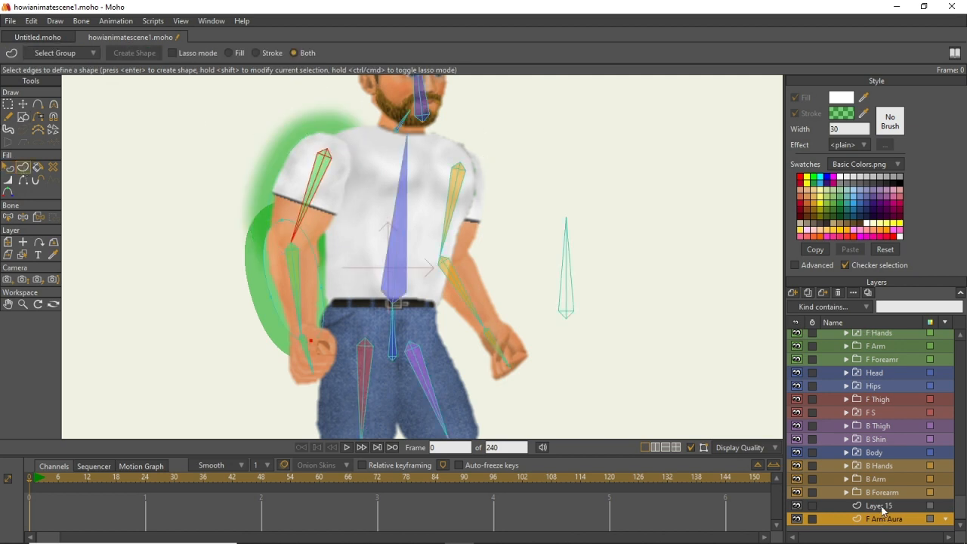
click(793, 294)
click(404, 198)
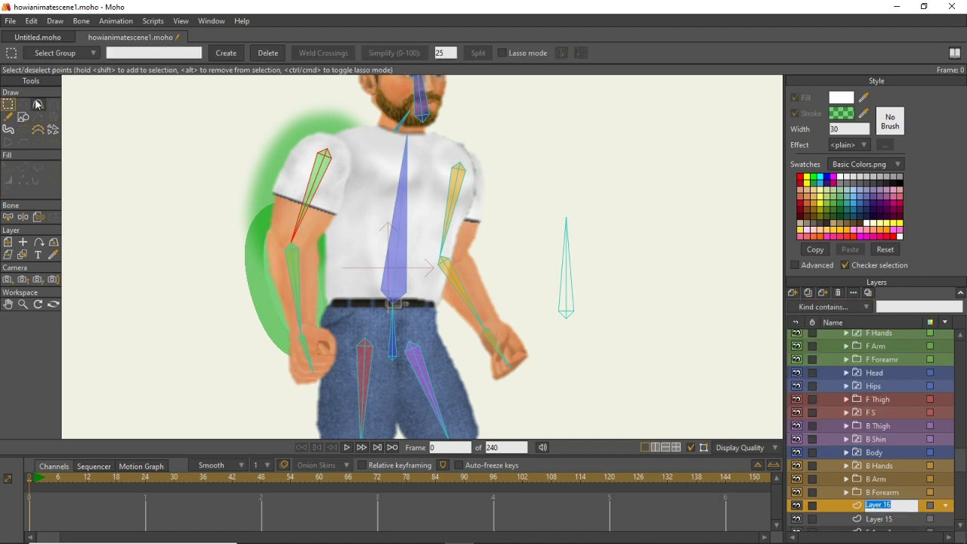
click(21, 117)
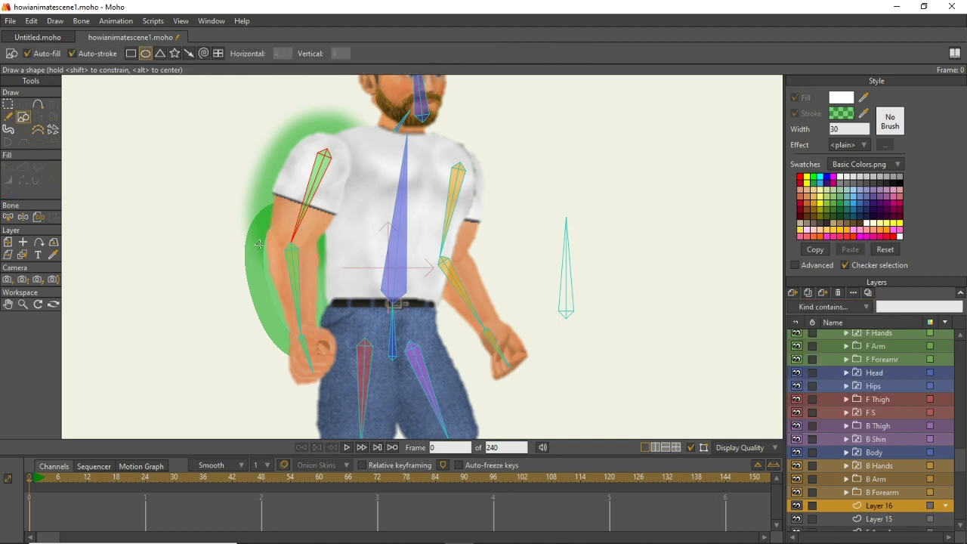
drag(382, 112, 431, 320)
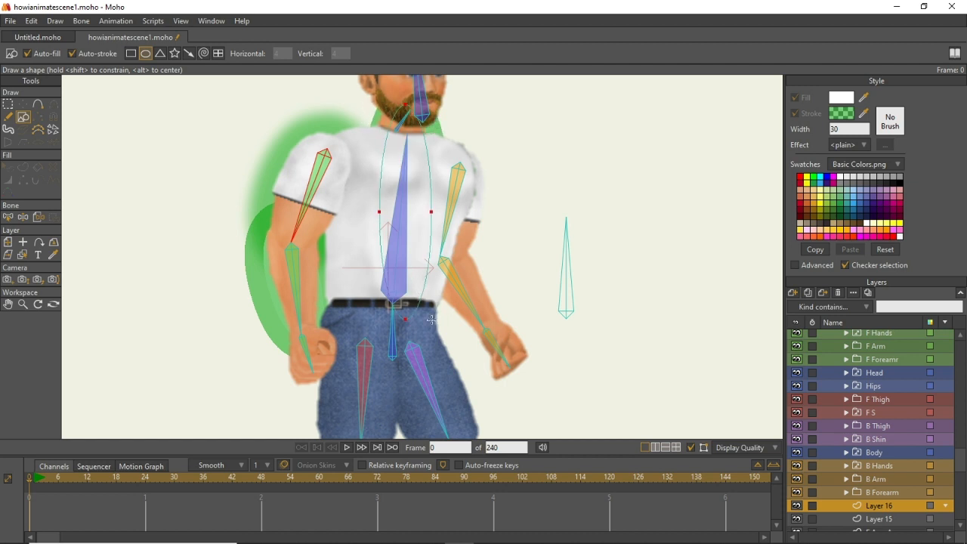
Hide the B Hands, B Arm, B Thigh, B Shin, Hips, F Foreamr, F Arm, F Thigh and Head layers to expose the torso.
click(796, 465)
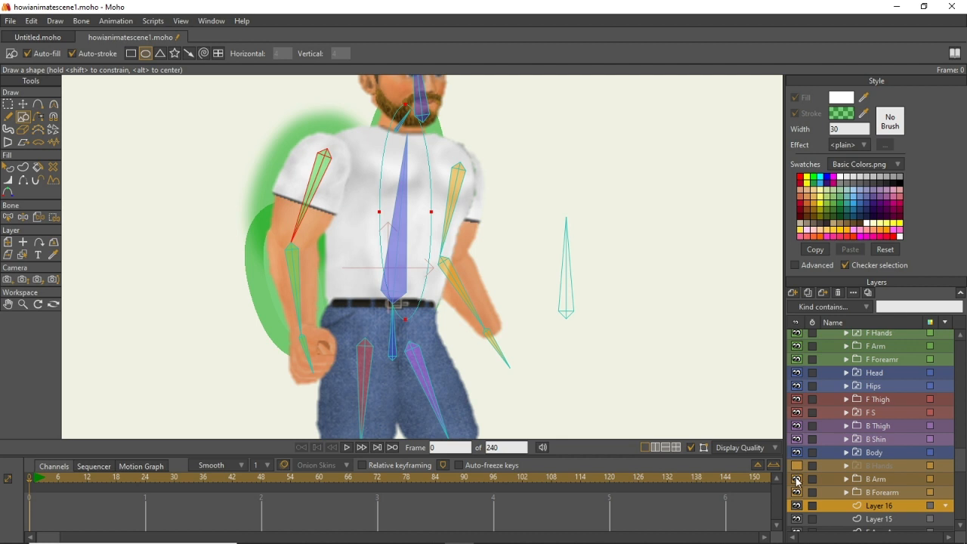
click(796, 479)
click(797, 426)
click(796, 439)
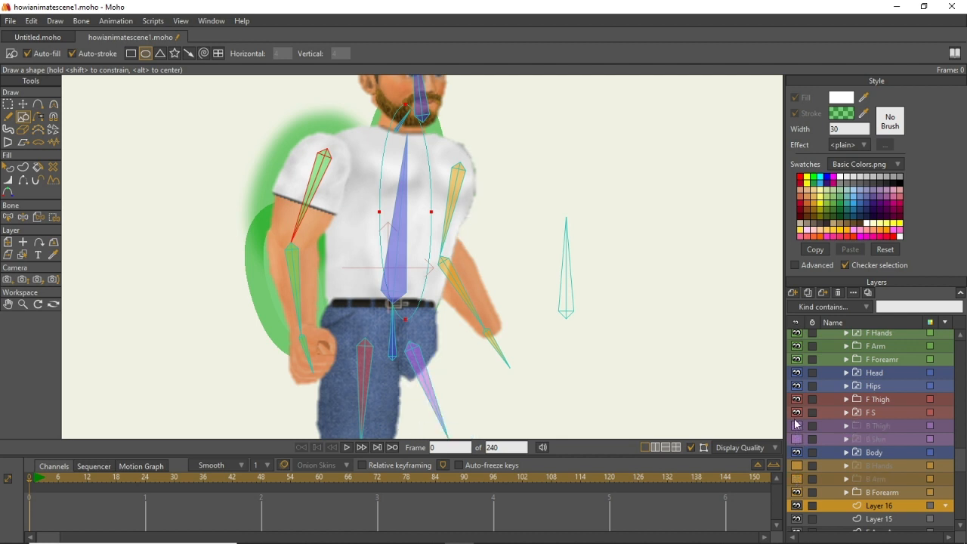
click(797, 386)
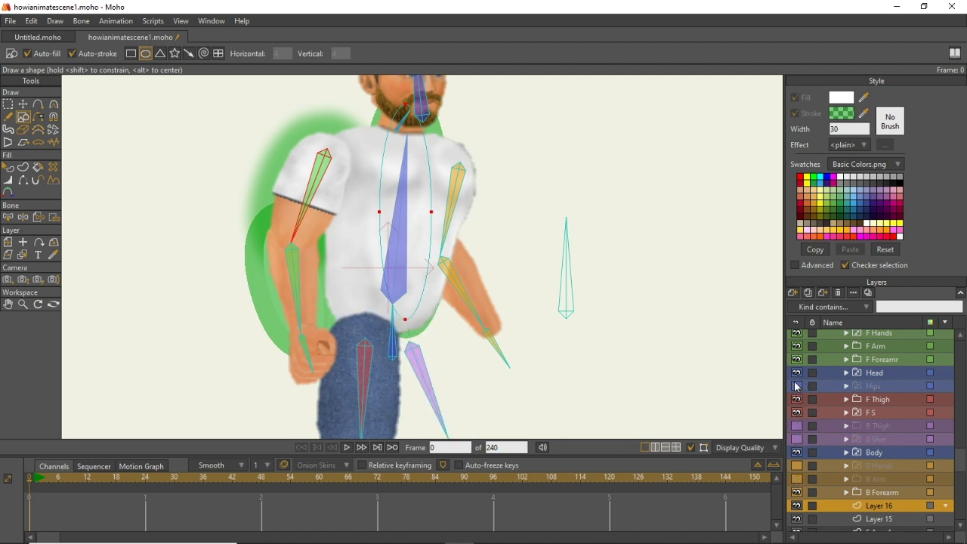
click(796, 359)
click(796, 345)
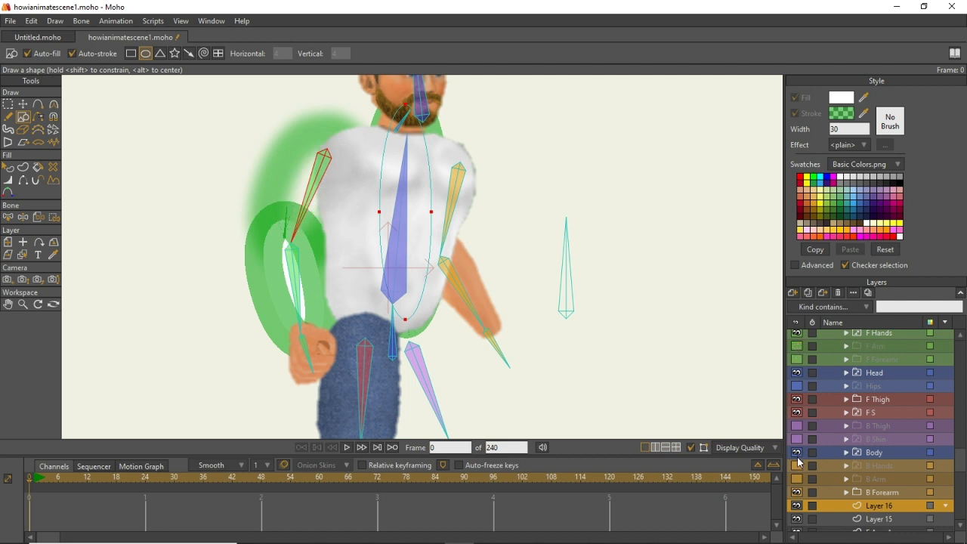
click(796, 399)
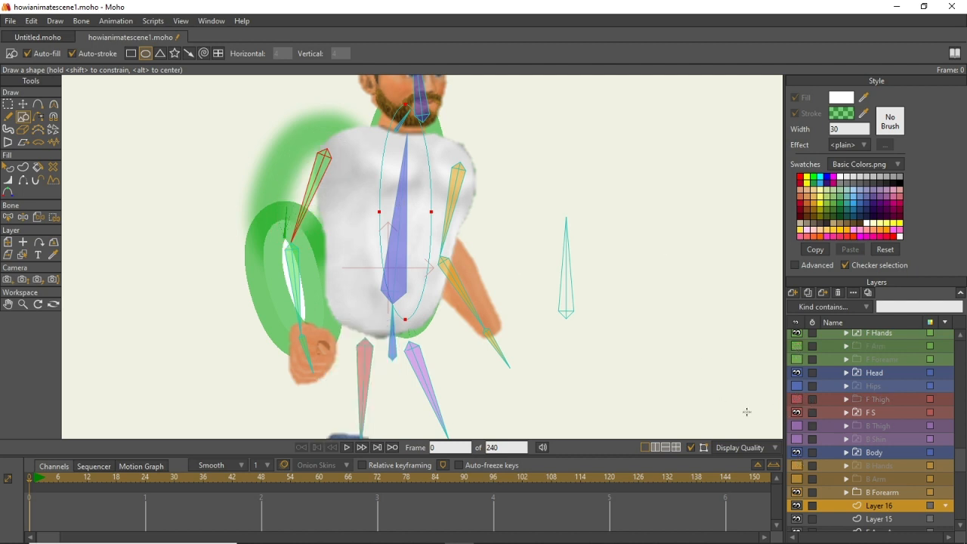
click(797, 373)
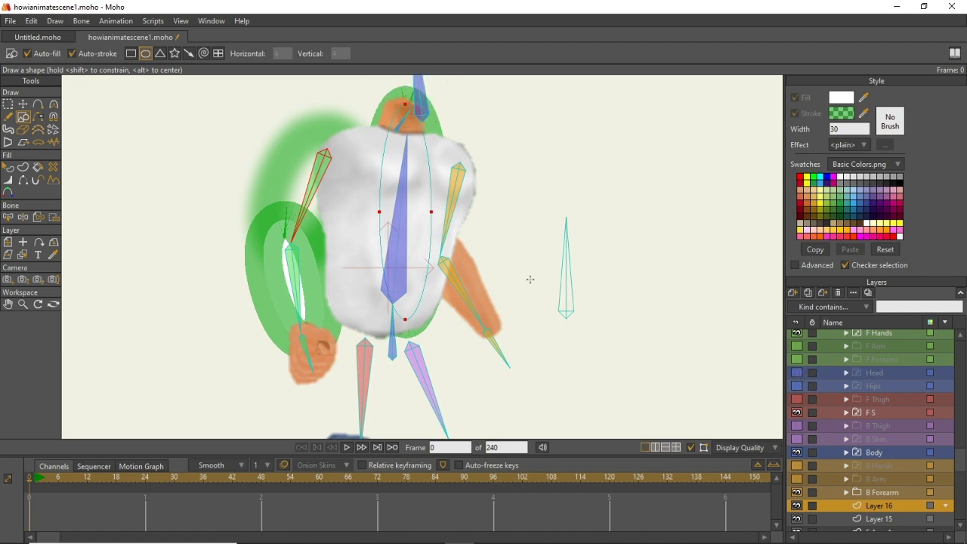
Transform the torso oval's points on Layer 16, widening and lengthening it to surround the torso from shoulder to shoulder and below the waist.
click(23, 104)
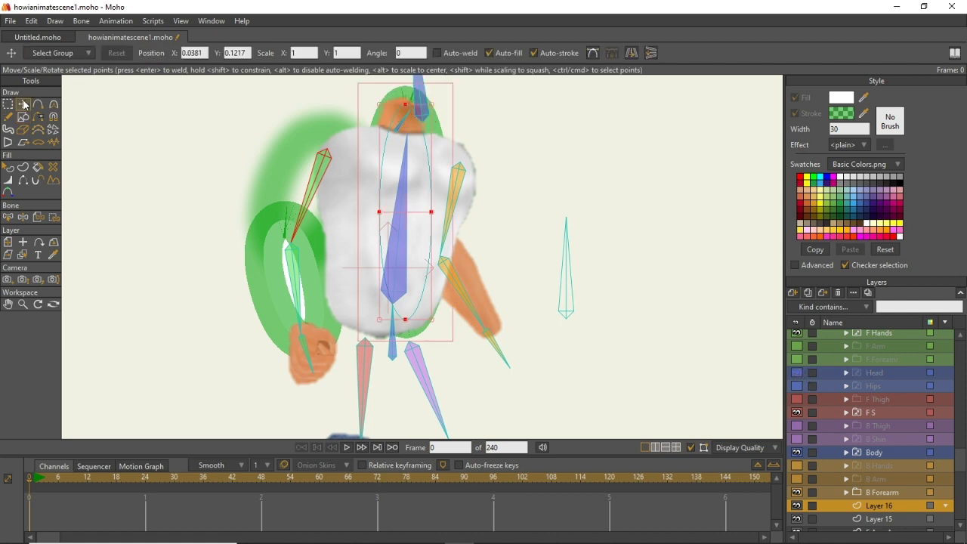
drag(380, 212, 326, 217)
drag(371, 309, 391, 346)
drag(451, 212, 452, 205)
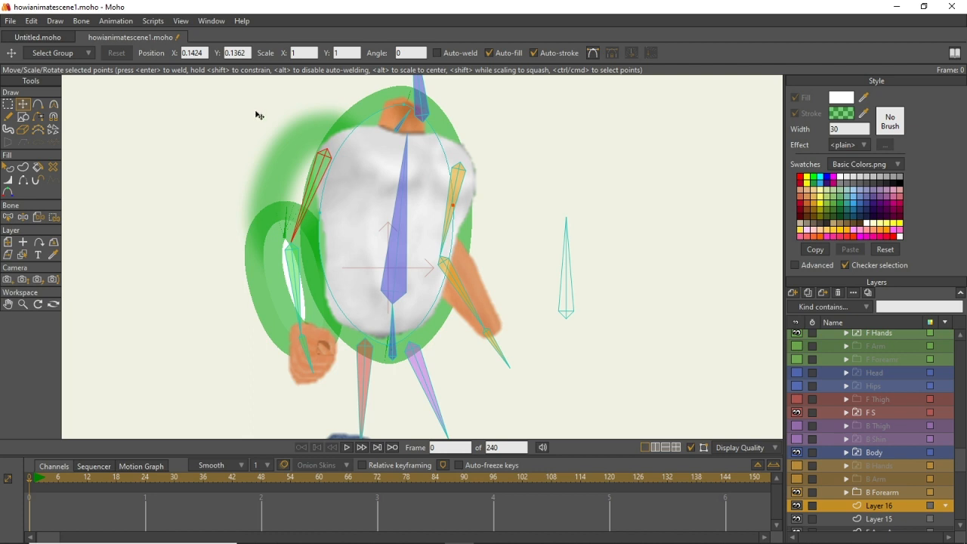
Unhide all the hidden head, hips, arm, hand and leg layers, and render the frame to check the torso aura.
click(798, 346)
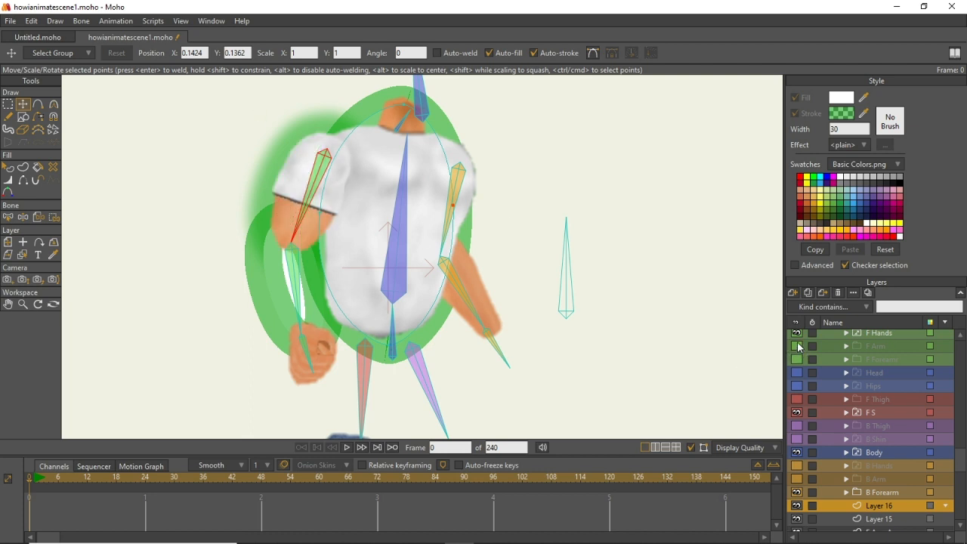
click(798, 359)
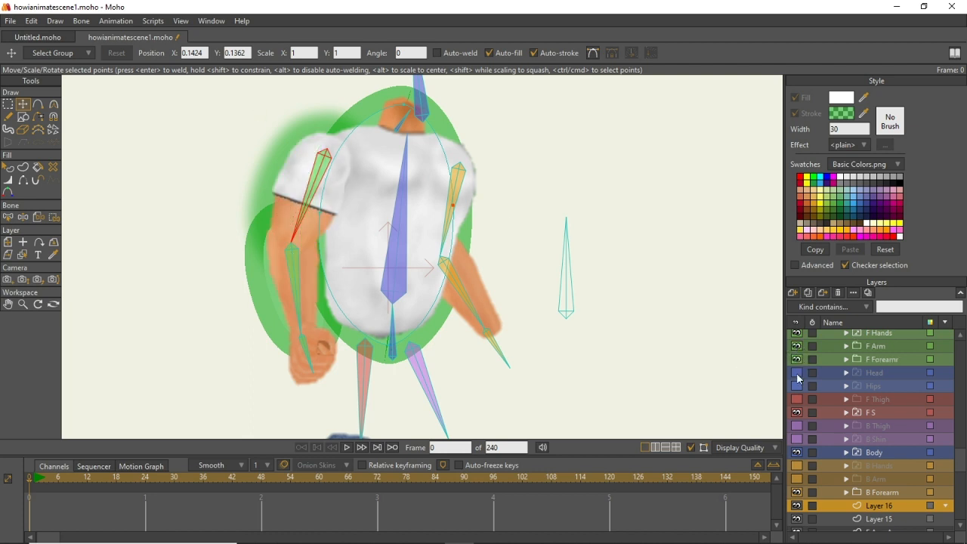
click(797, 373)
click(798, 386)
click(799, 400)
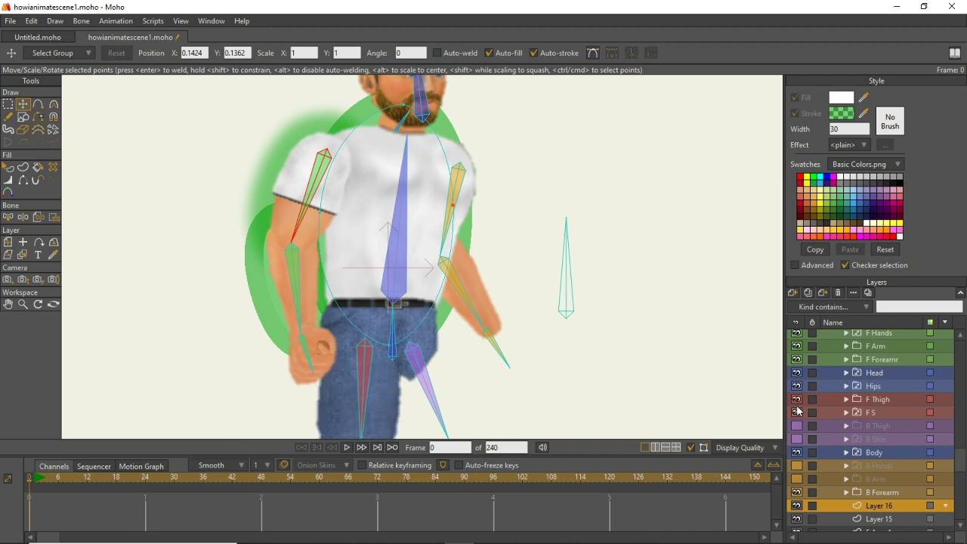
click(799, 426)
click(798, 439)
click(797, 466)
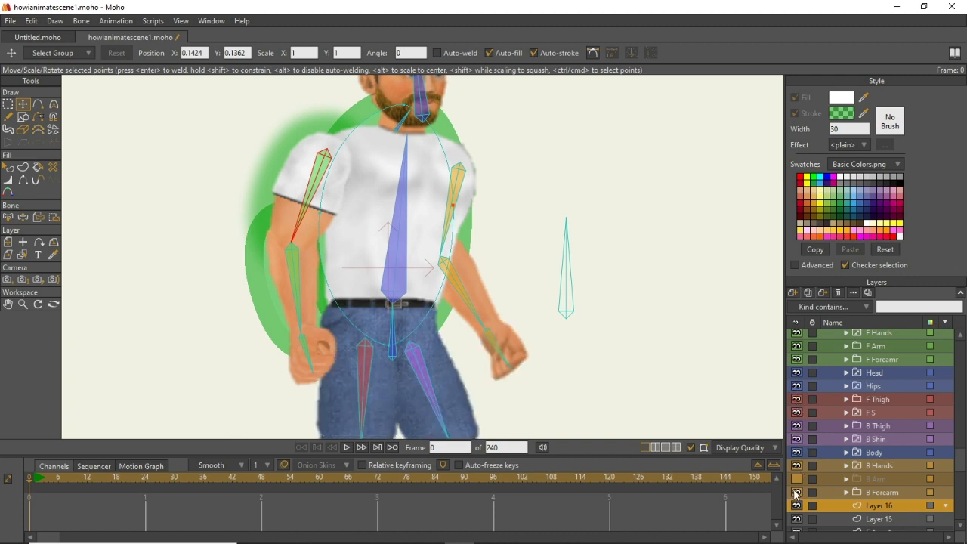
click(798, 491)
click(798, 479)
click(798, 492)
key(ctrl+r)
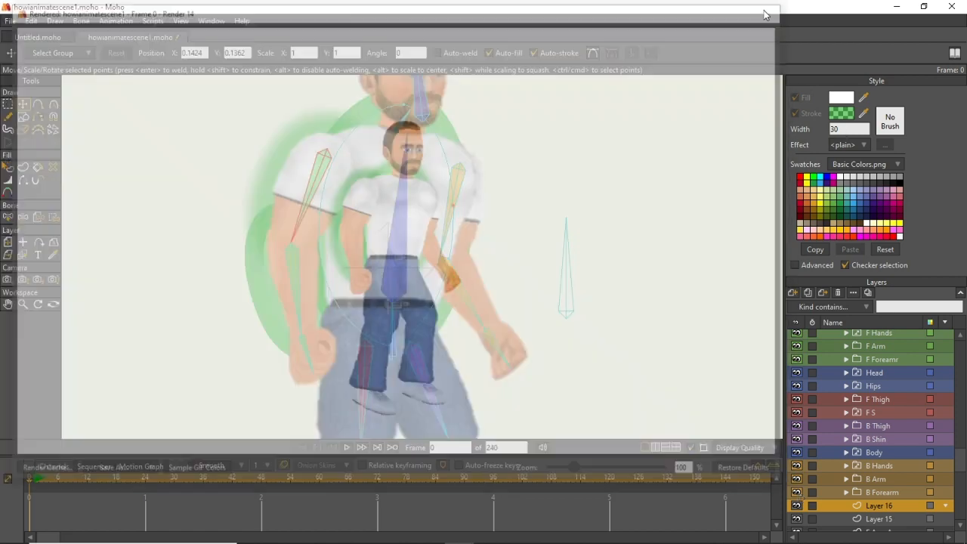
click(773, 9)
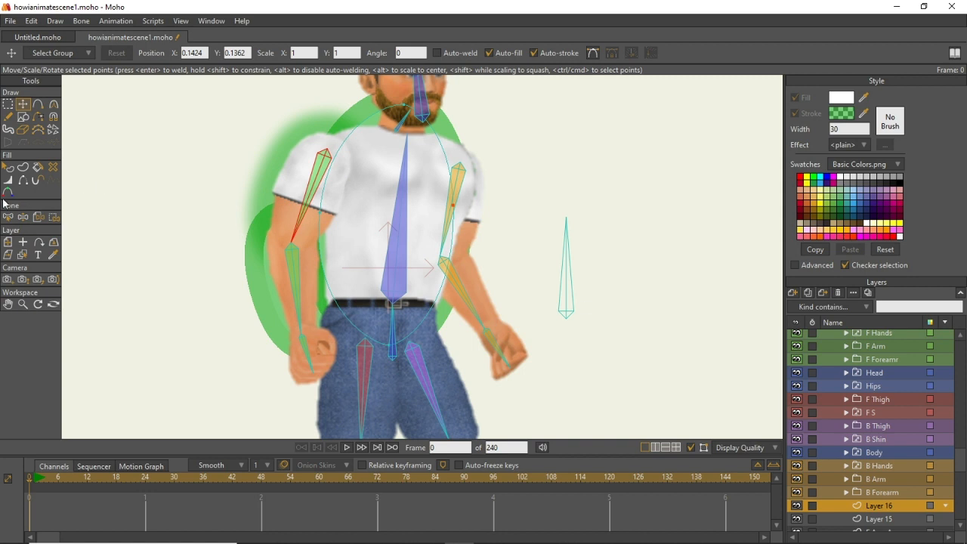
Bind Layer 16 to the torso bone and Layer 15 to the front forearm bone.
click(36, 220)
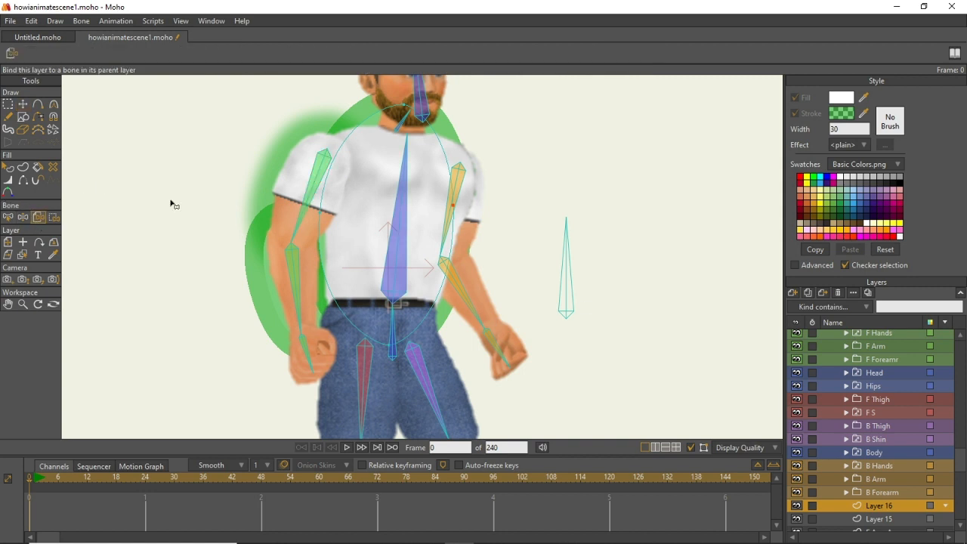
click(401, 225)
click(870, 520)
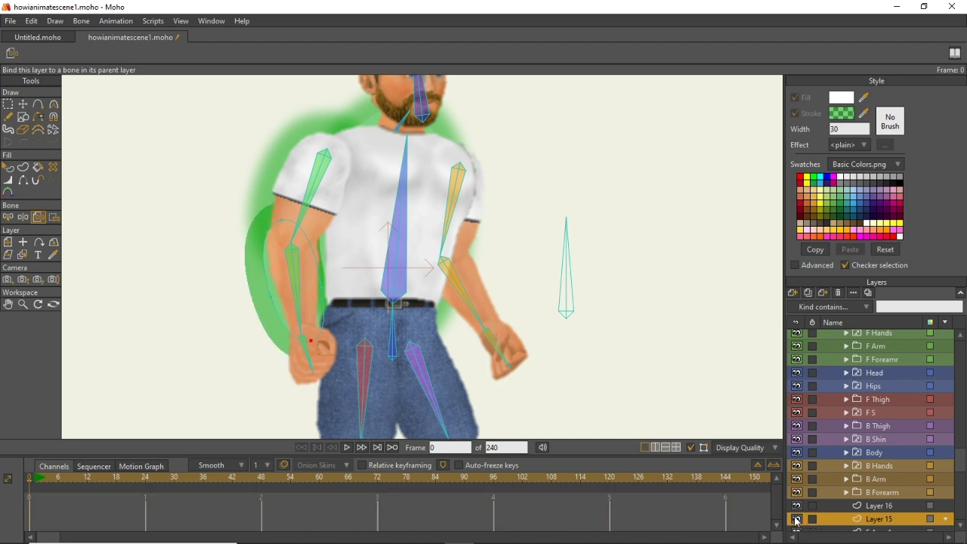
click(298, 278)
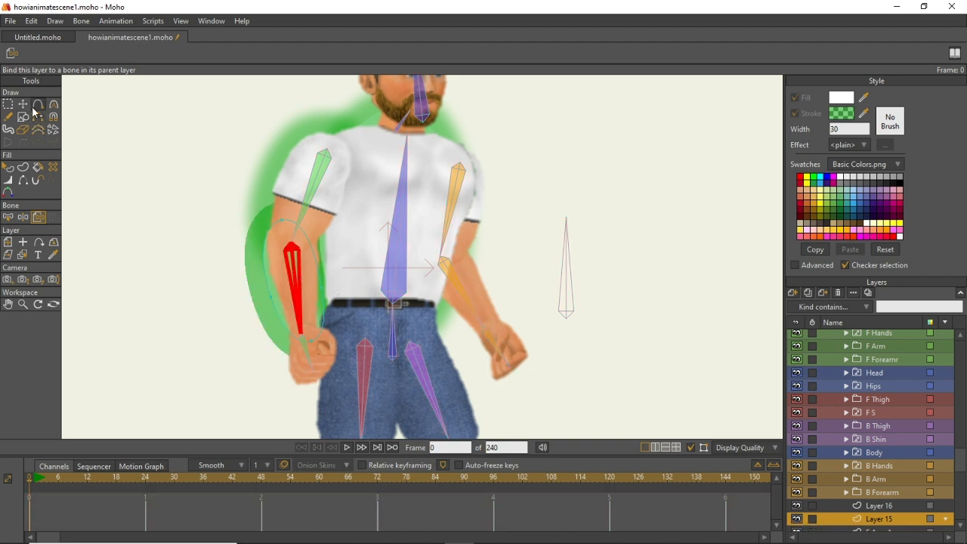
Test the aura bindings by raising the front arm and leaning the torso back with Manipulate Bones, and render the pose.
click(23, 217)
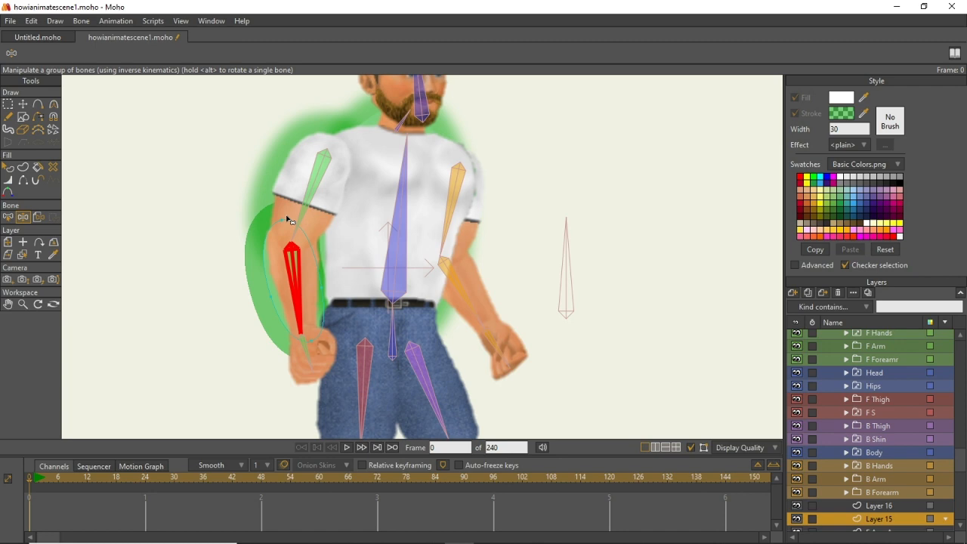
drag(310, 206, 251, 162)
drag(175, 184, 150, 152)
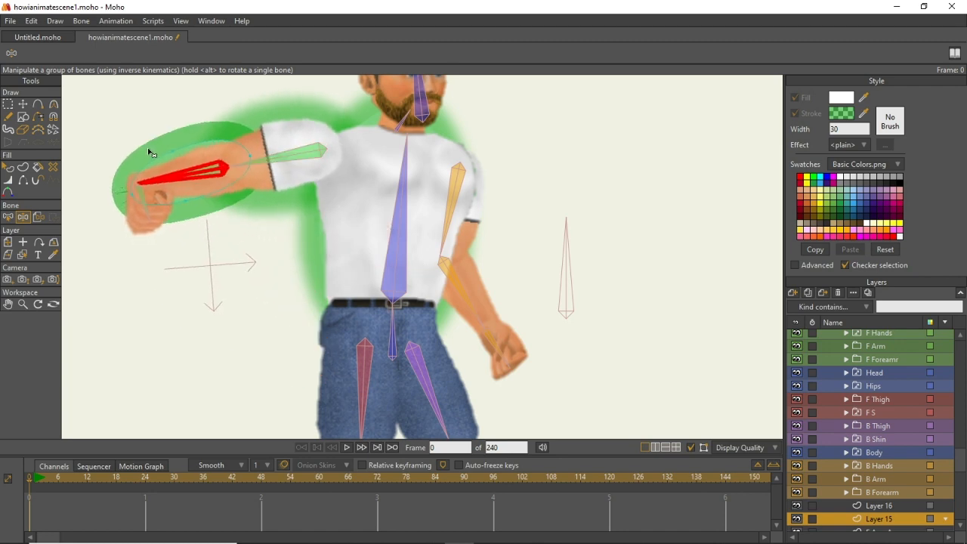
drag(420, 185, 312, 179)
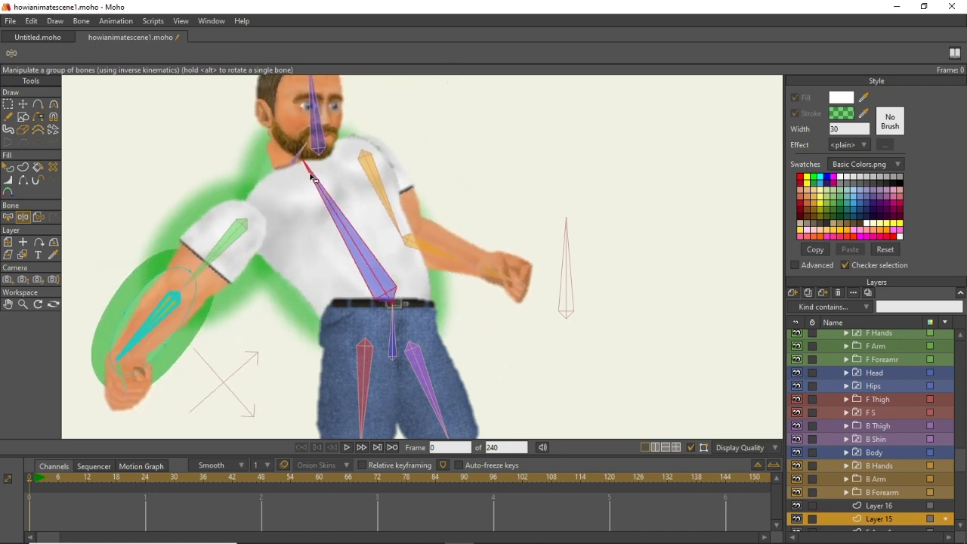
key(ctrl+r)
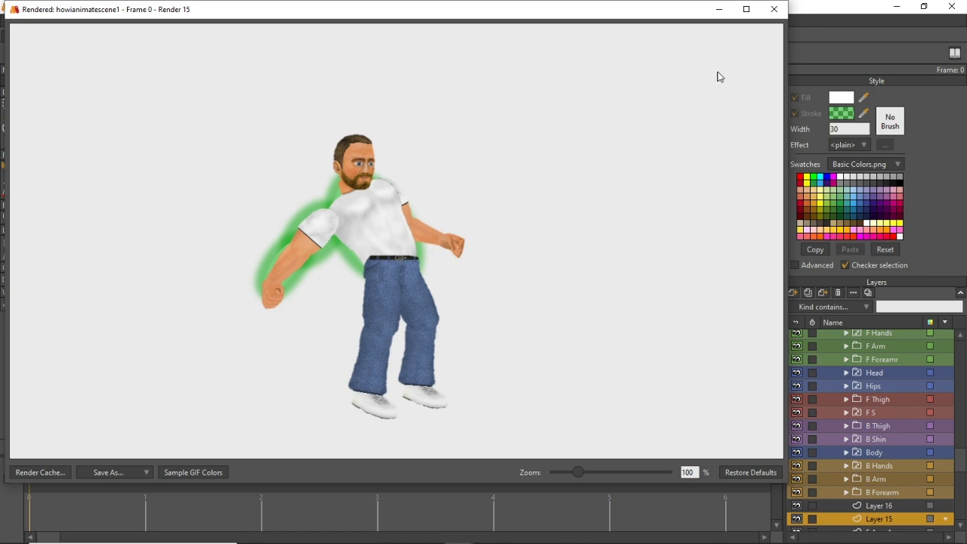
click(771, 9)
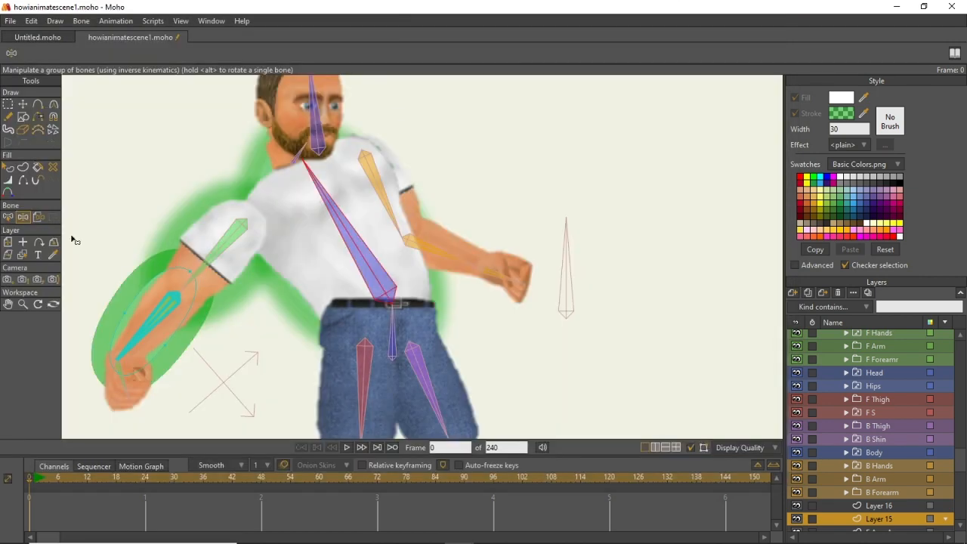
Display the advanced style options and select the upper-arm oval shape on the F Arm Aura layer.
click(8, 167)
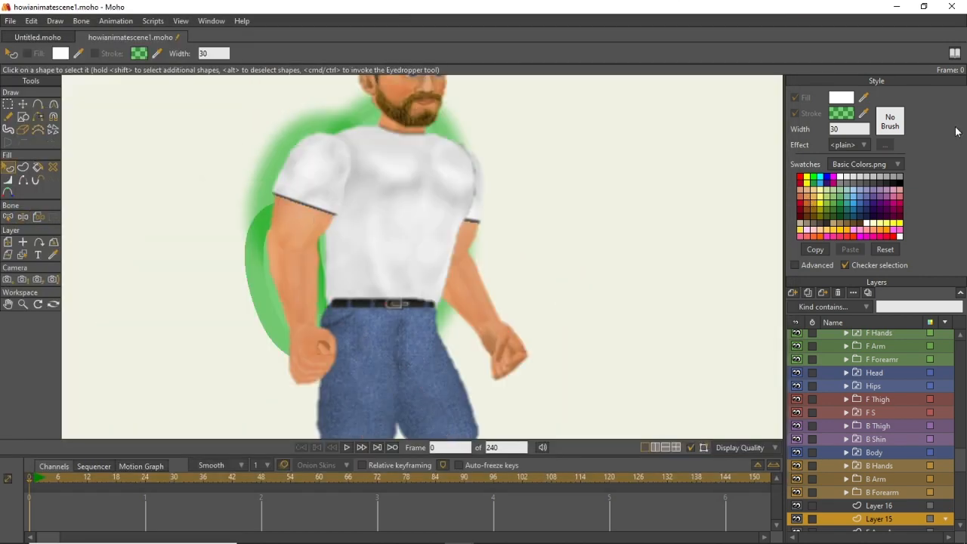
click(795, 265)
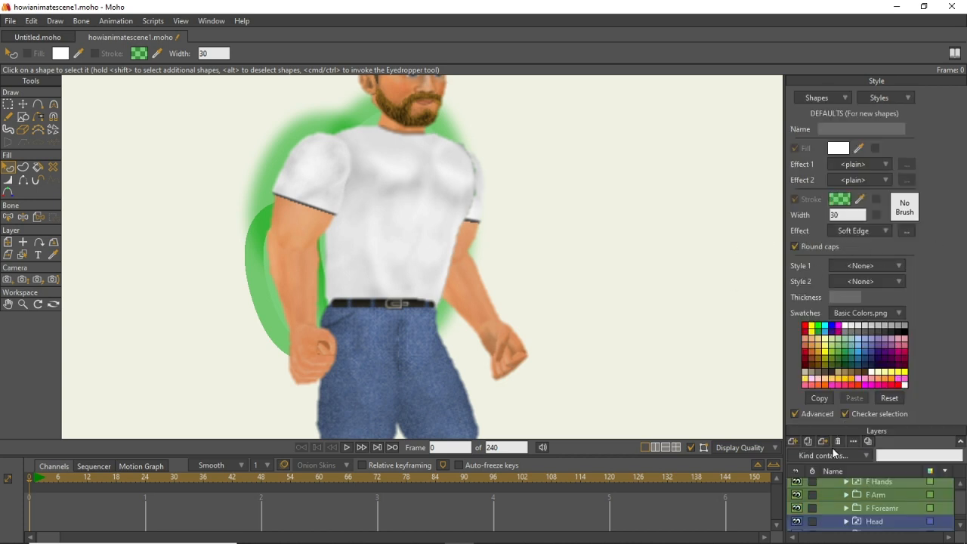
scroll(899, 532, down, 3)
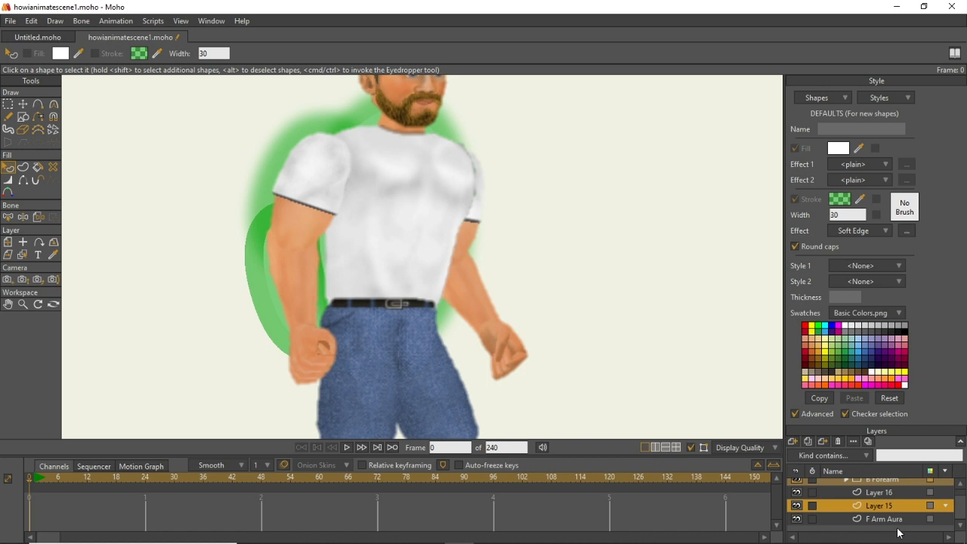
click(875, 491)
click(871, 506)
click(876, 519)
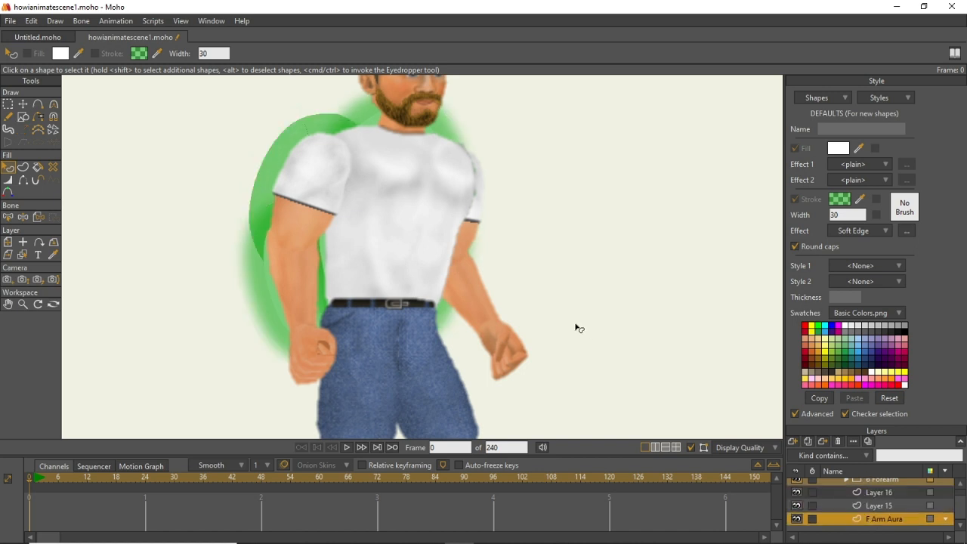
click(265, 163)
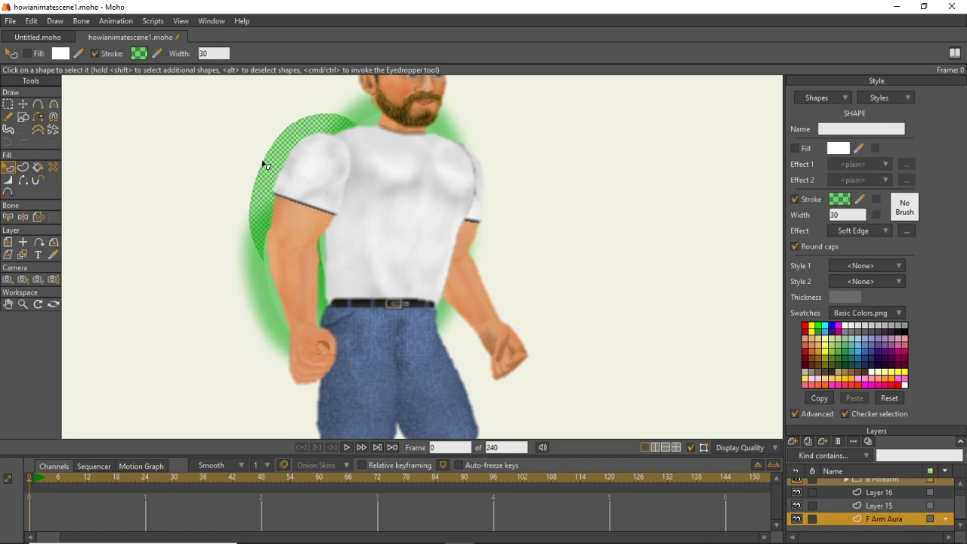
Set the Soft Edge blur radius of the upper-arm oval's stroke to 20.
click(903, 226)
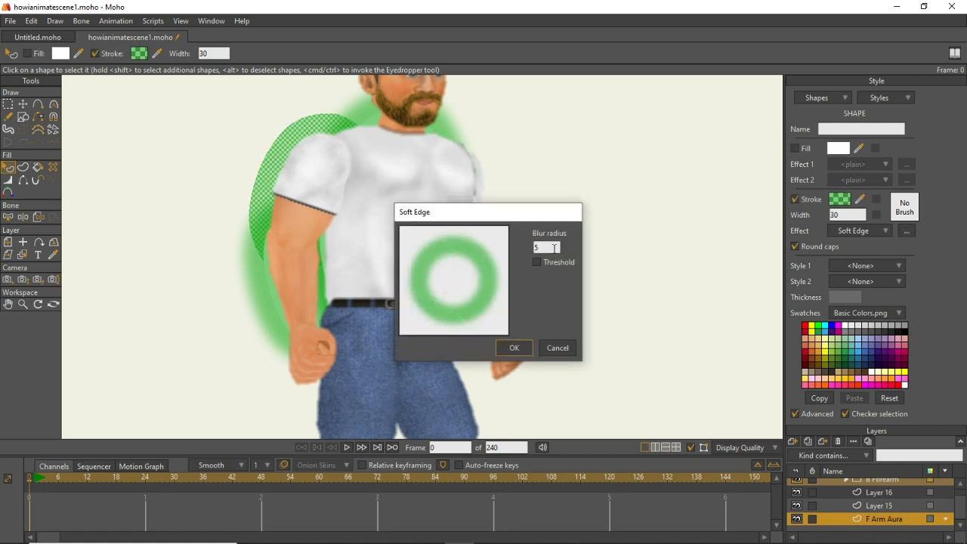
text(1.25)
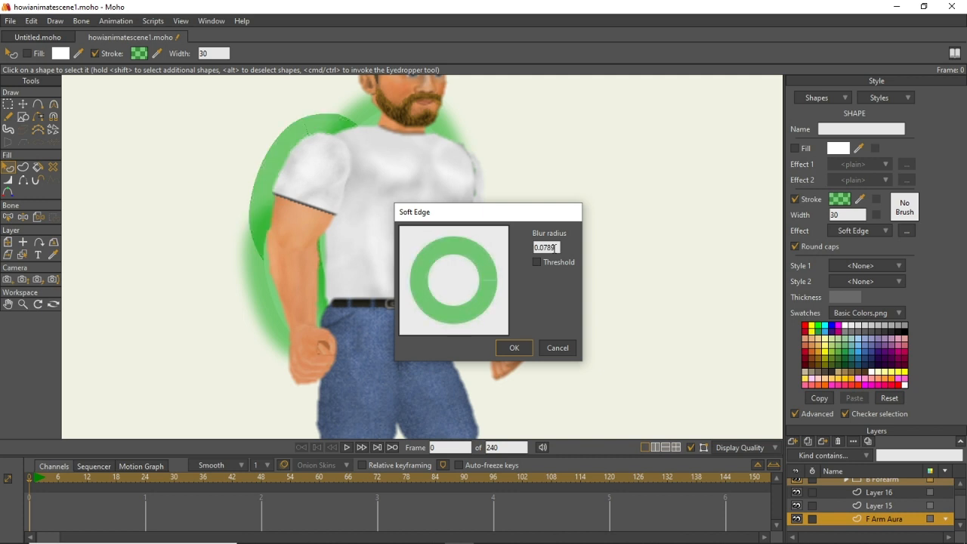
scroll(546, 247, up, 10)
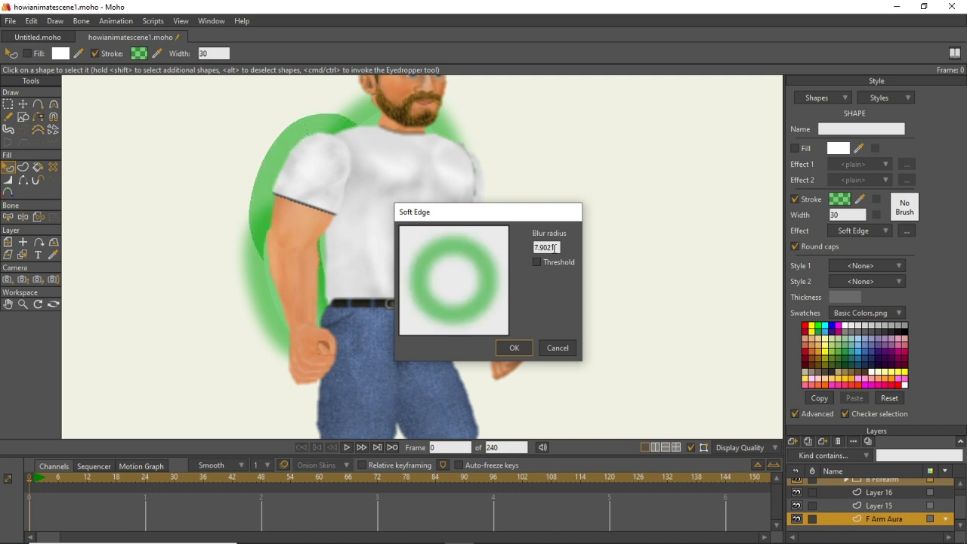
key(Return)
text(20)
click(512, 347)
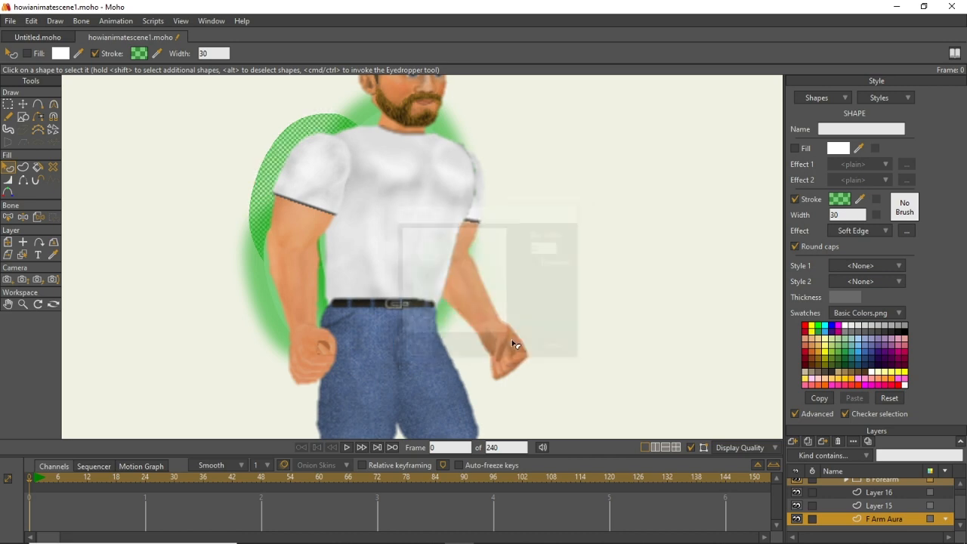
Render the frame to check the blur, and set the upper-arm oval's stroke width to 24.
key(ctrl+r)
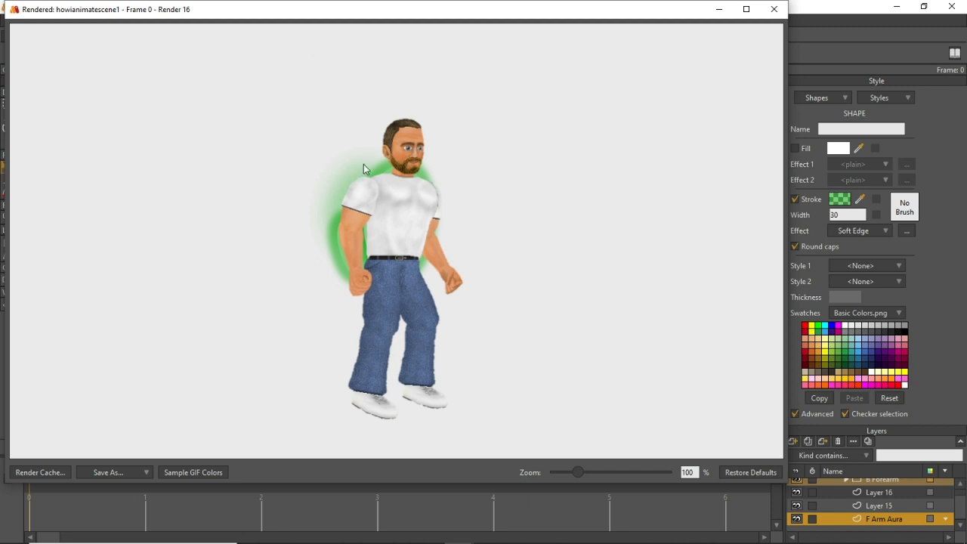
click(773, 11)
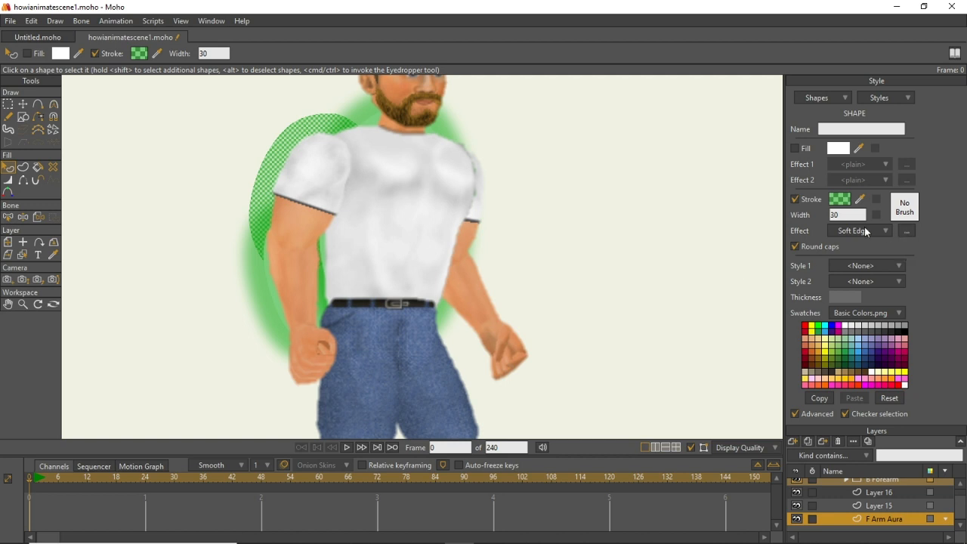
scroll(847, 215, down, 8)
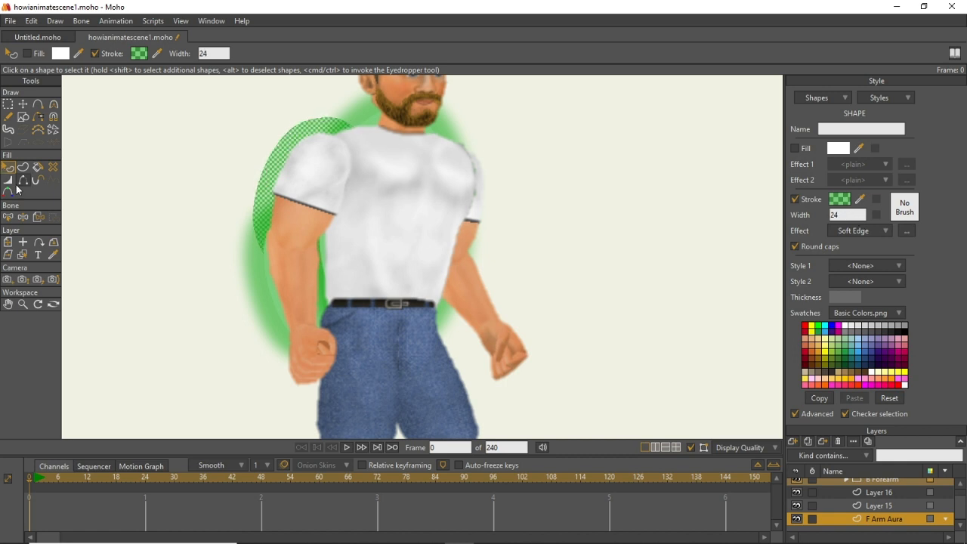
click(197, 176)
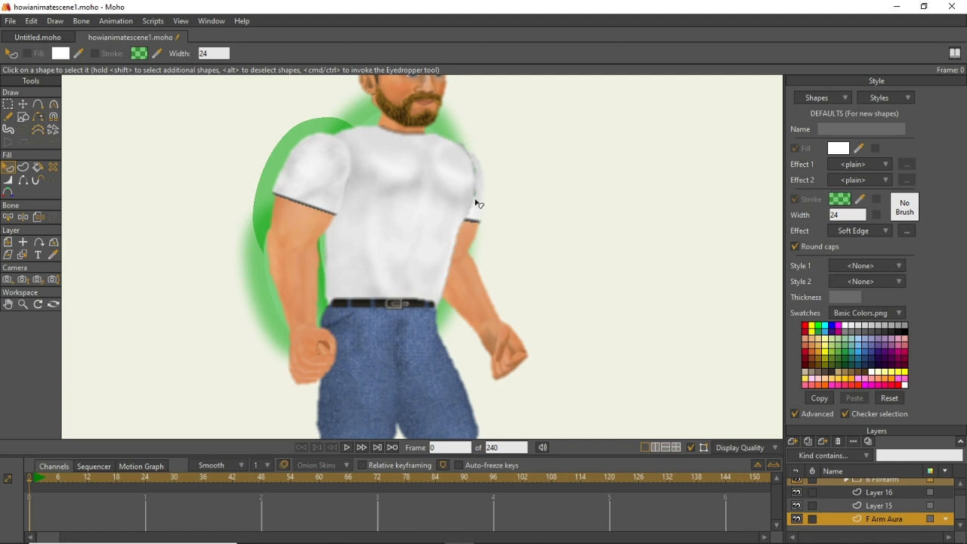
Collapse the Steve bone layer and add a vector layer directly above it inside the Layer 2 group.
drag(479, 238, 394, 237)
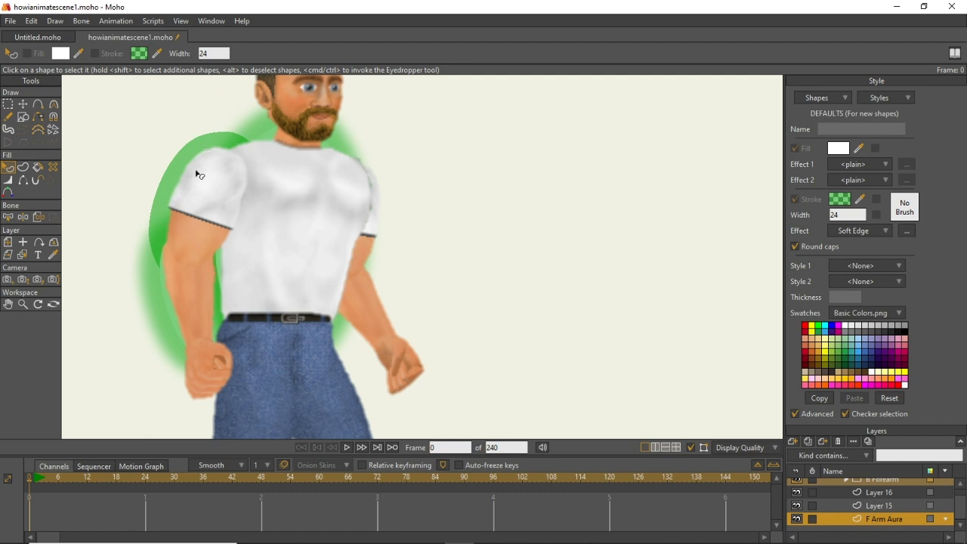
drag(344, 219, 253, 167)
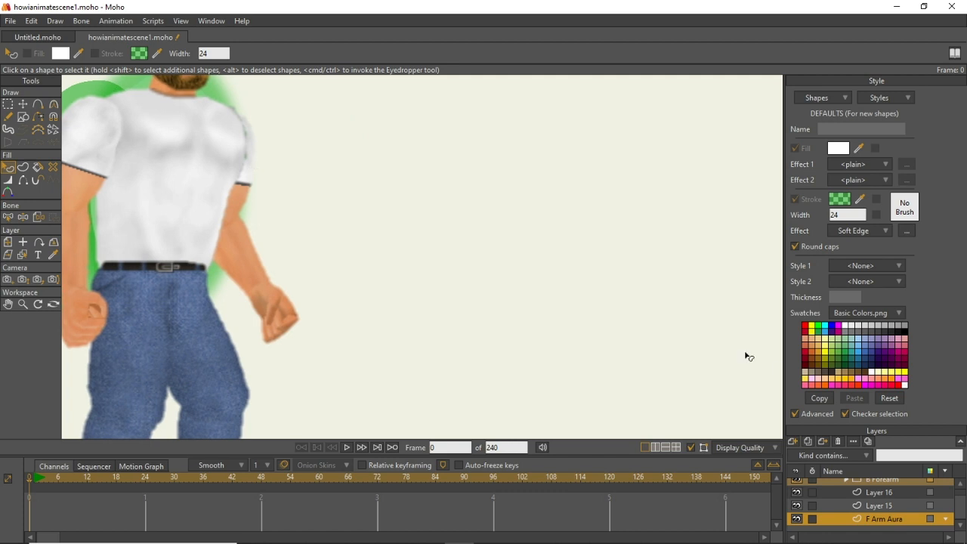
scroll(951, 480, up, 5)
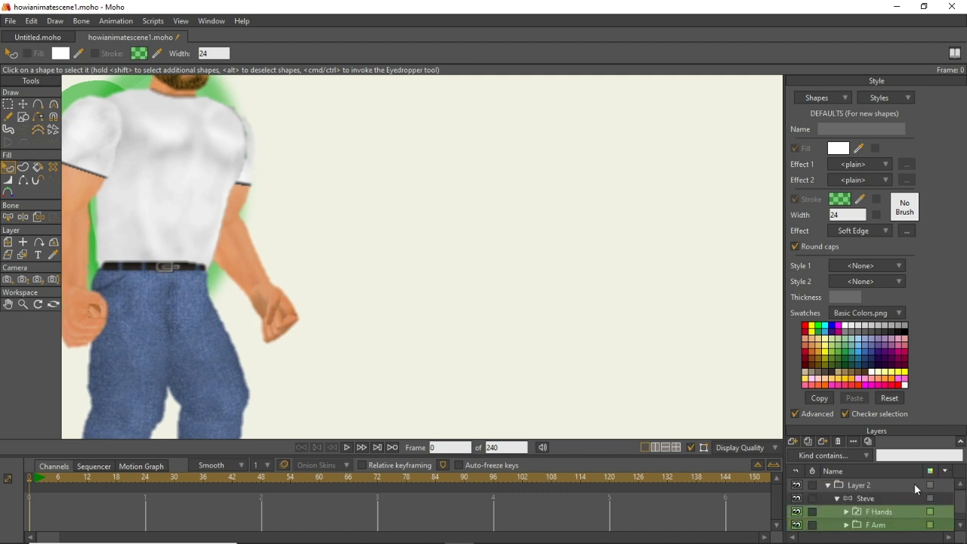
click(858, 499)
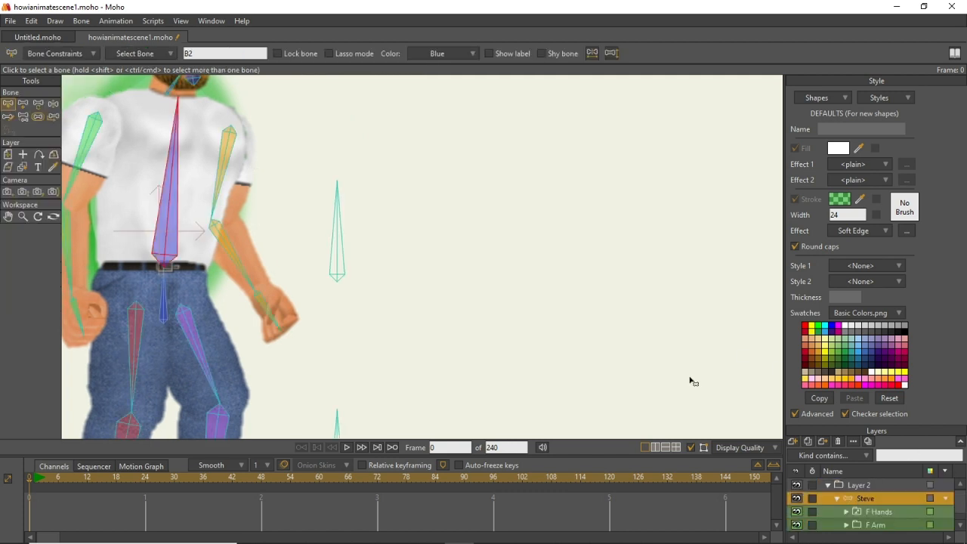
click(837, 502)
click(793, 441)
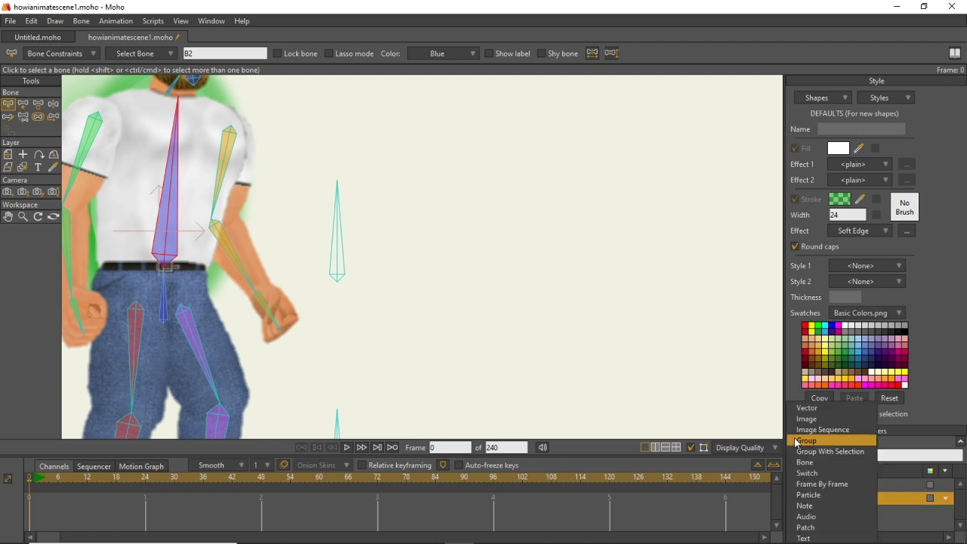
click(806, 408)
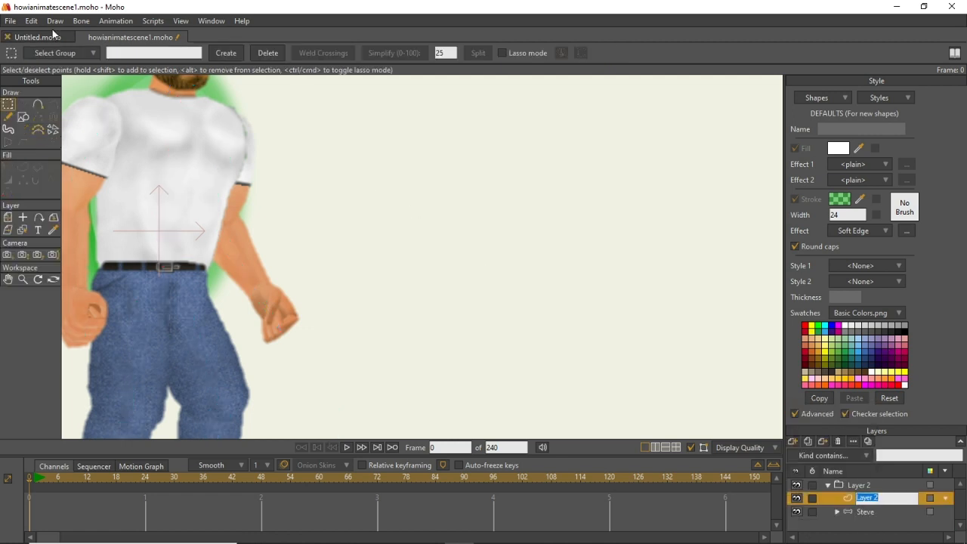
Draw a large white-filled circle beside the character on the new vector layer and select its shape.
click(24, 116)
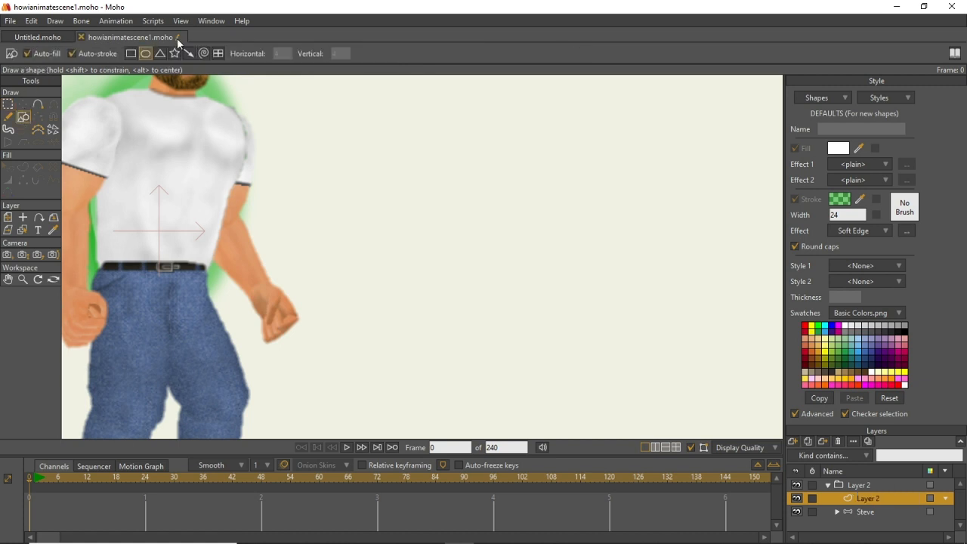
mouse_move(448, 159)
mouse_down()
mouse_move(487, 249)
mouse_move(572, 285)
mouse_move(572, 262)
mouse_move(647, 354)
mouse_up()
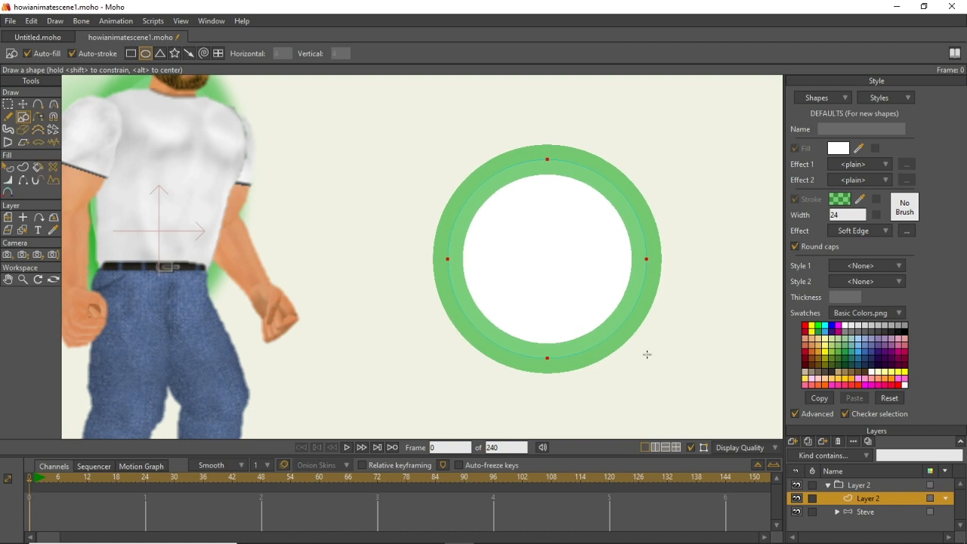
click(9, 167)
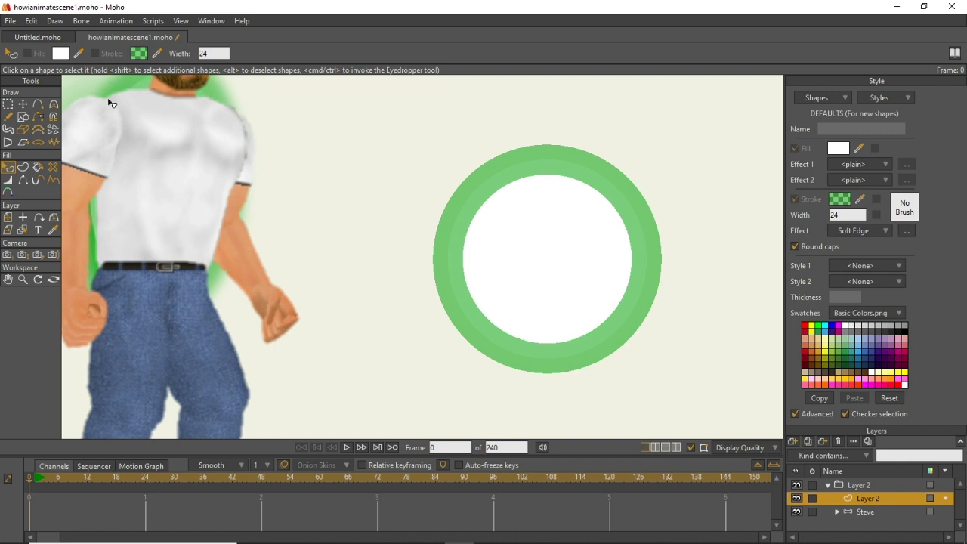
click(562, 240)
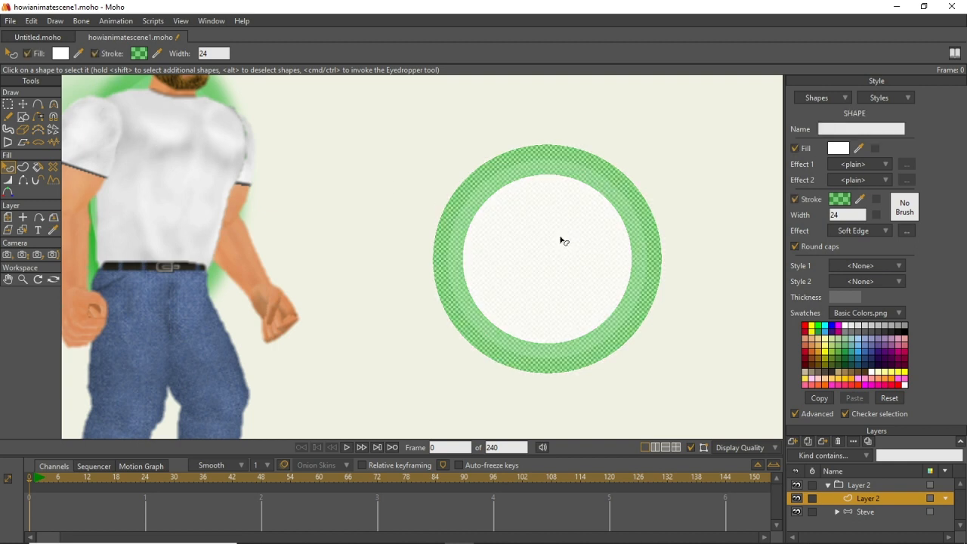
Set the circle's stroke effect to plain and raise its green stroke colour to full opacity, alpha 255.
click(876, 234)
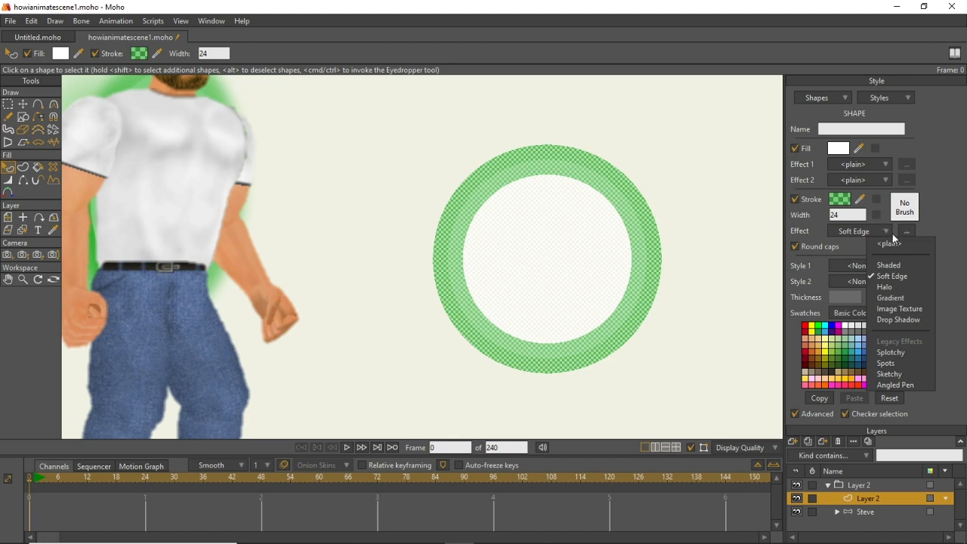
click(897, 243)
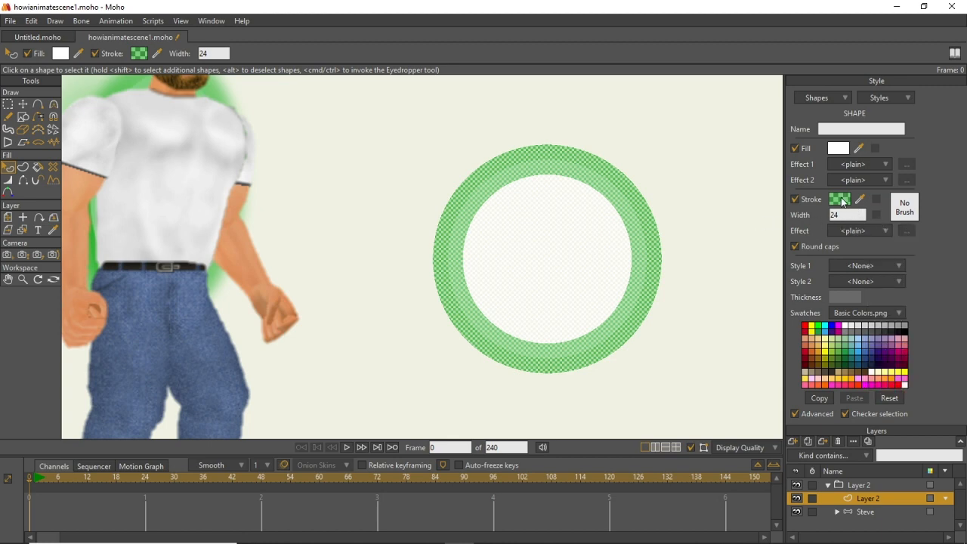
click(839, 199)
drag(826, 177, 827, 141)
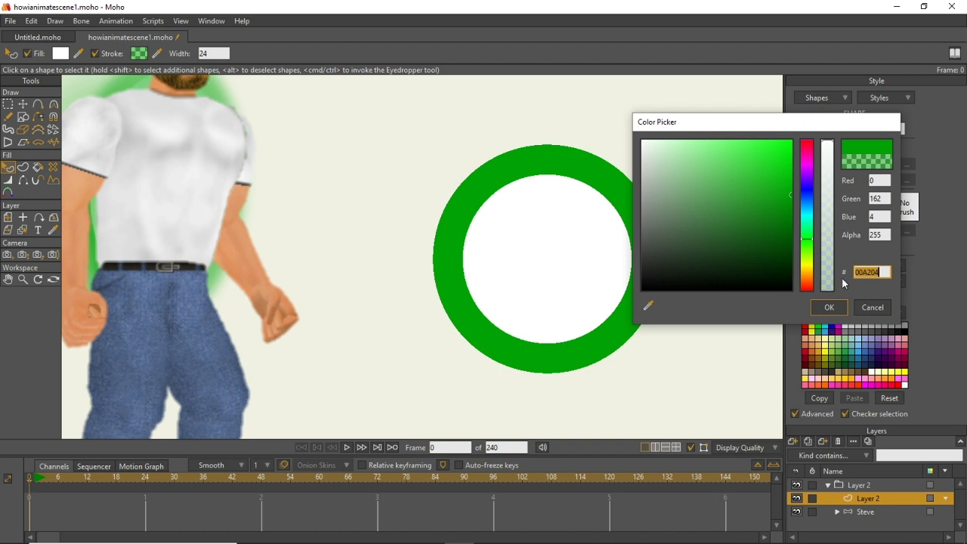
click(828, 306)
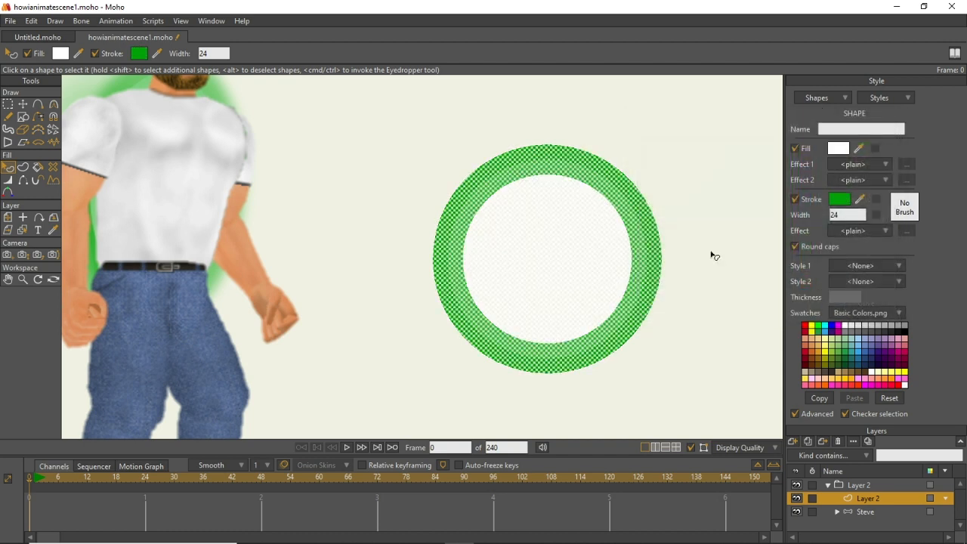
Turn off the circle's stroke so only its white fill is kept, and deselect the shape.
click(793, 198)
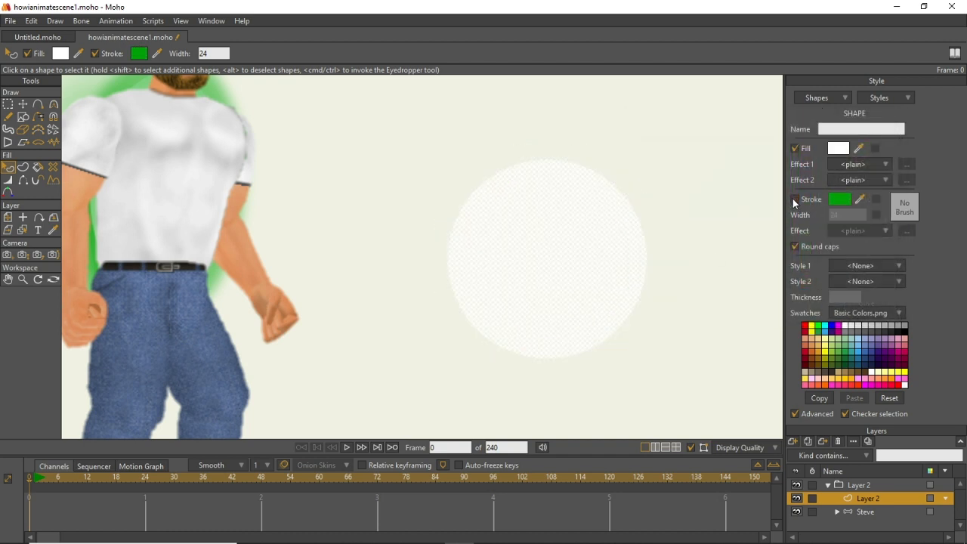
click(666, 189)
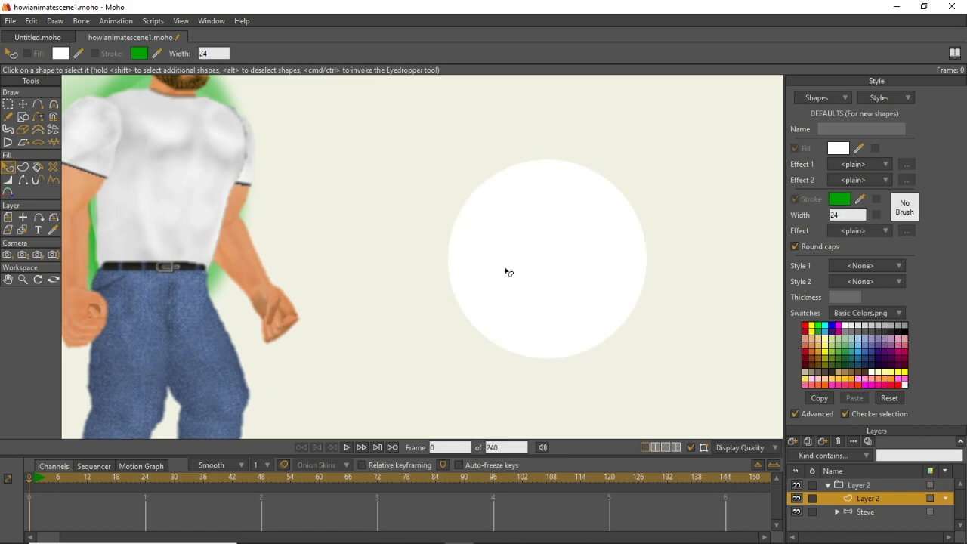
Add another vector layer above the circle's layer and draw a rectangle on it that covers the whole camera frame.
key(Home)
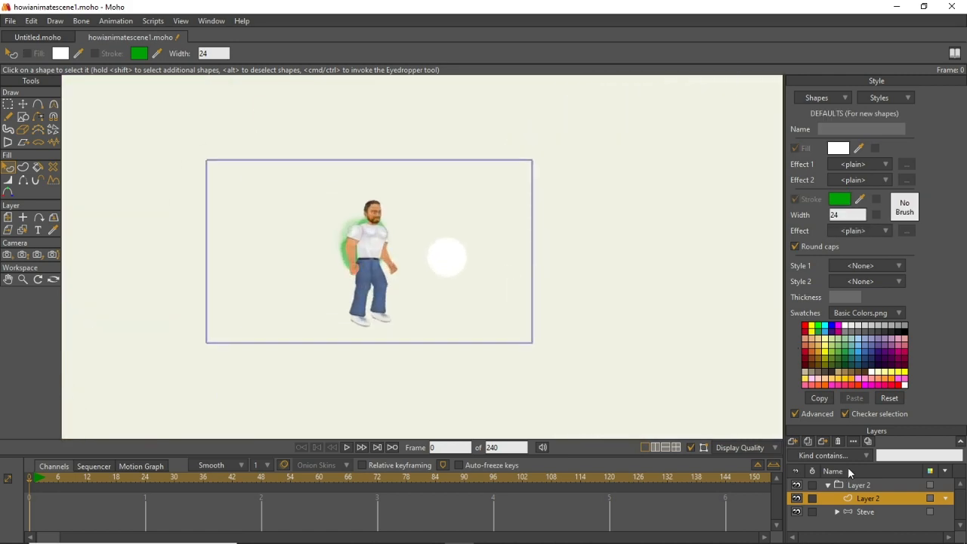
click(795, 442)
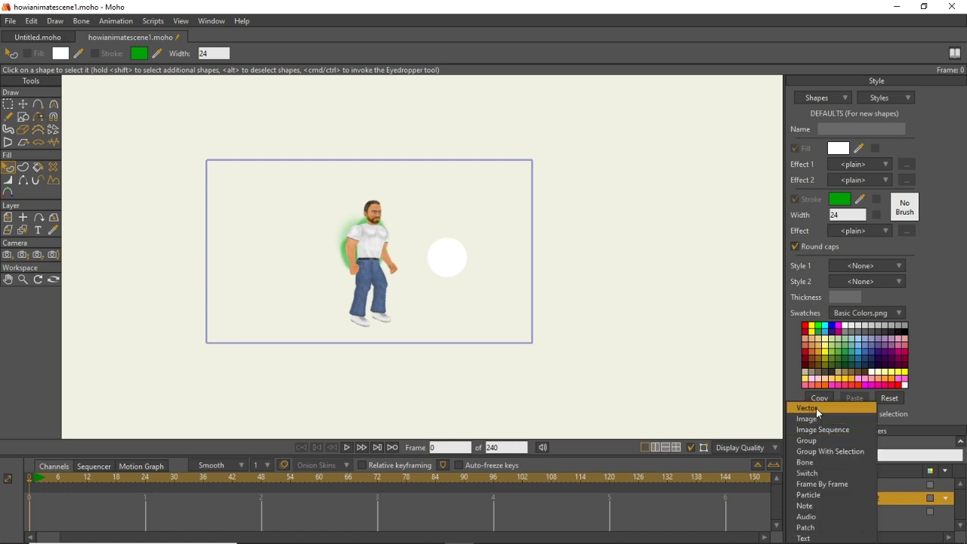
click(815, 408)
key(Return)
click(22, 117)
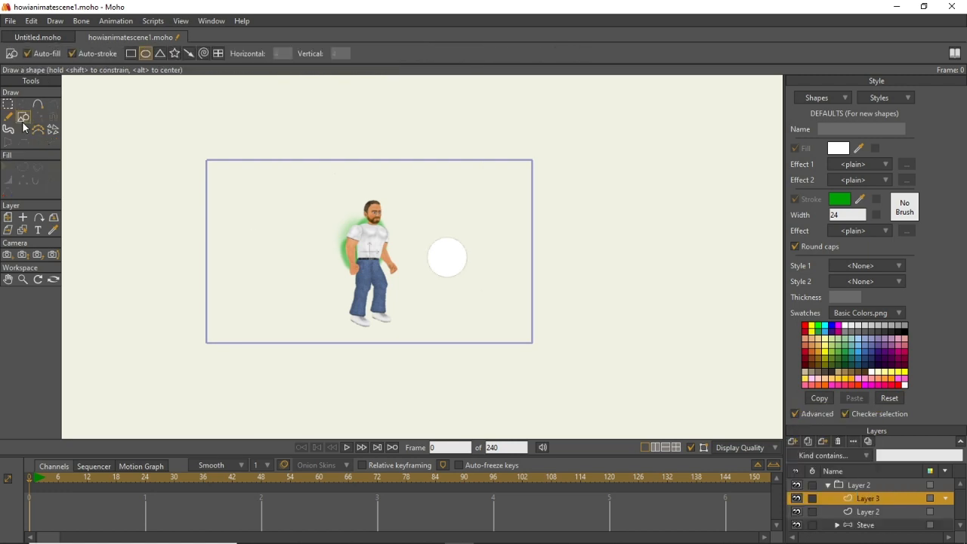
click(131, 54)
mouse_move(191, 144)
mouse_down()
mouse_move(339, 267)
mouse_move(601, 357)
mouse_move(577, 367)
mouse_up()
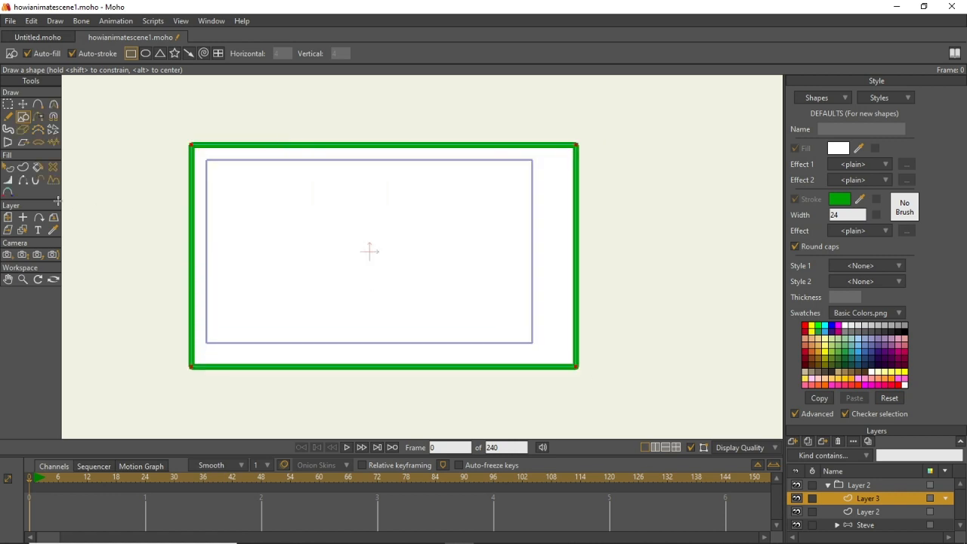
Fill the frame-covering rectangle with black and deselect it.
click(8, 167)
click(257, 194)
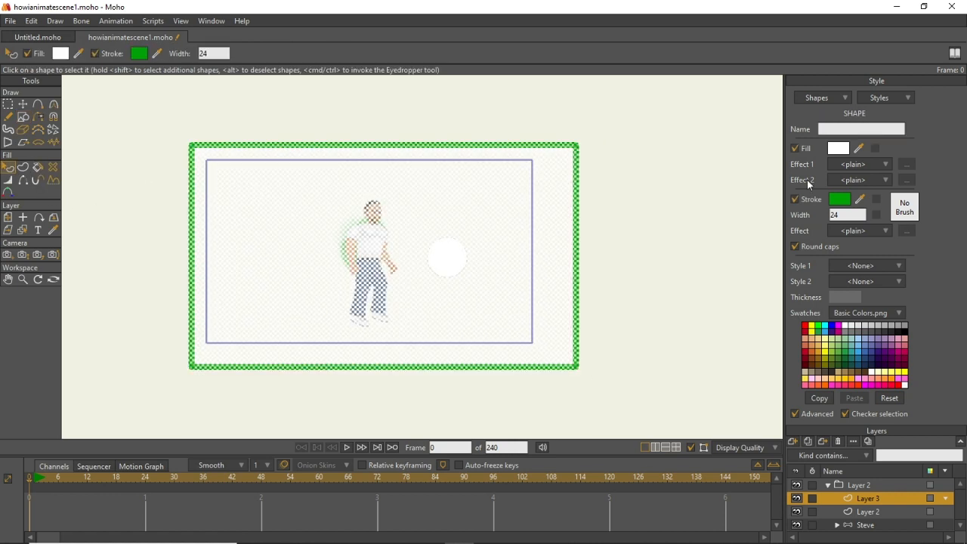
click(906, 333)
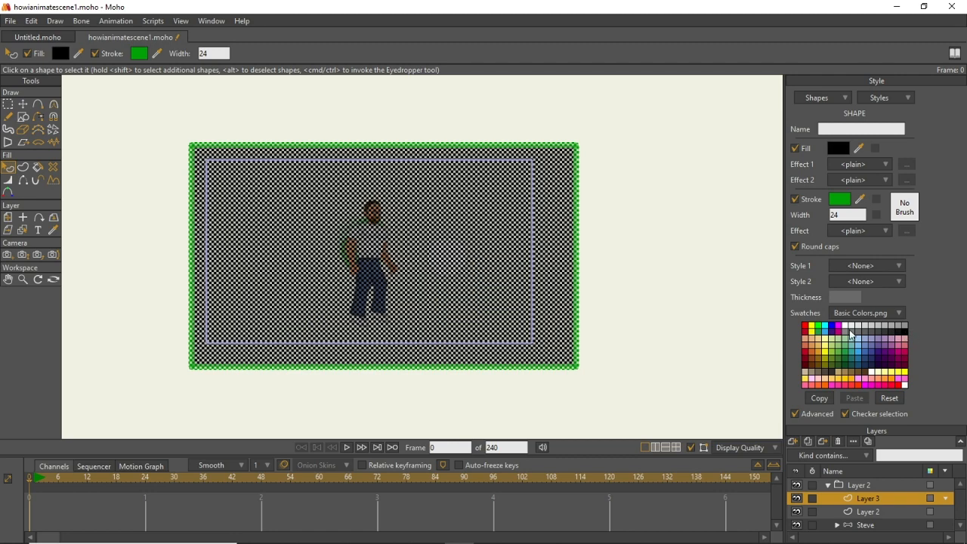
click(688, 281)
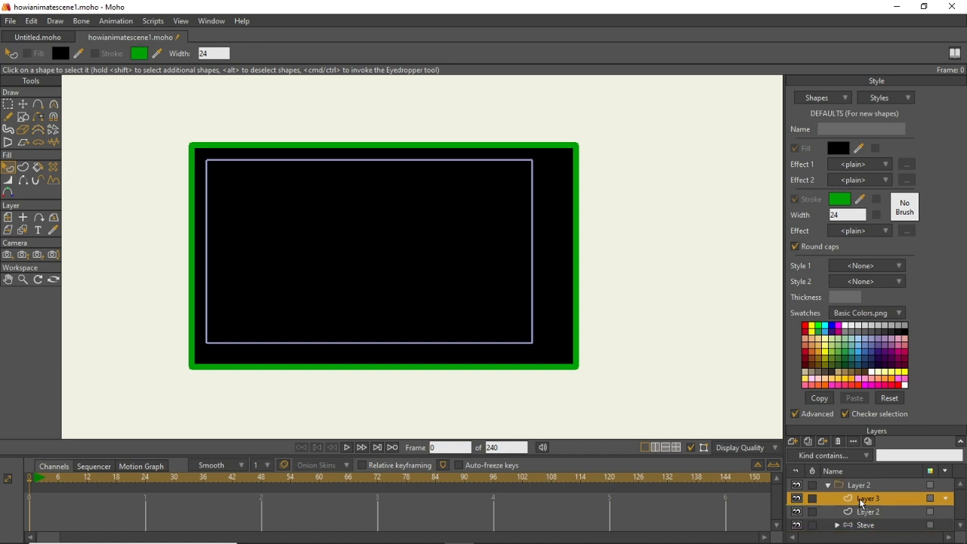
Move the black rectangle's layer below the Layer 2 group and select the circle's layer inside the expanded group.
drag(862, 503, 844, 532)
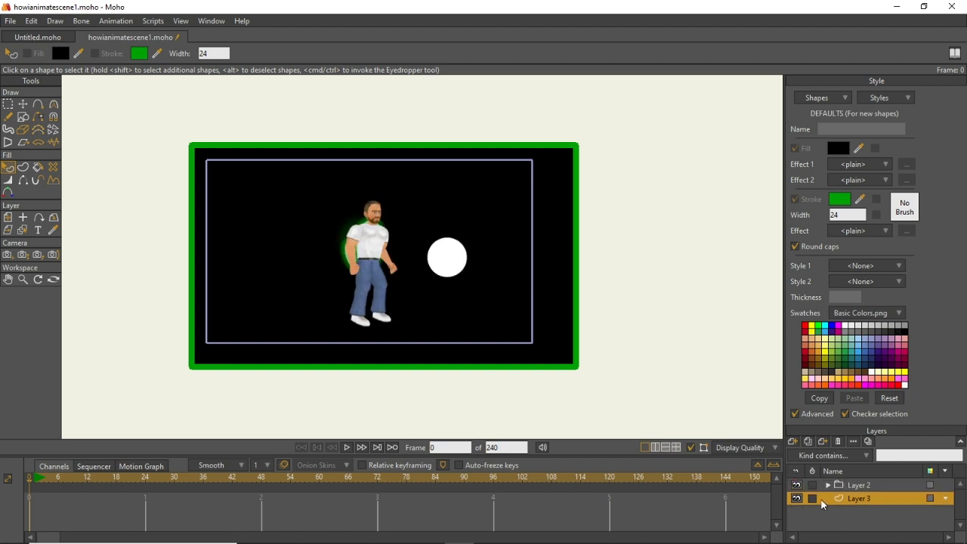
click(827, 484)
click(865, 511)
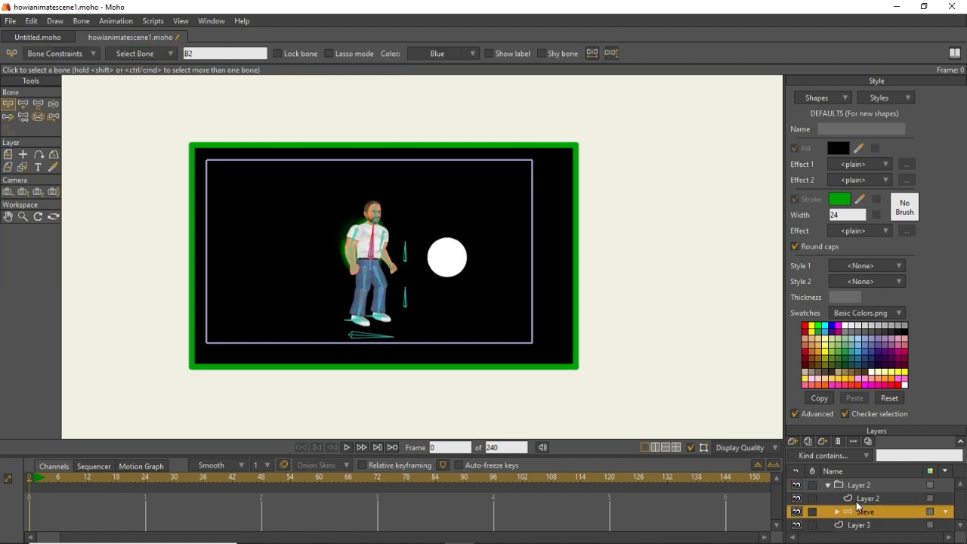
click(867, 498)
Select the white circle's shape beside the character.
scroll(442, 236, up, 5)
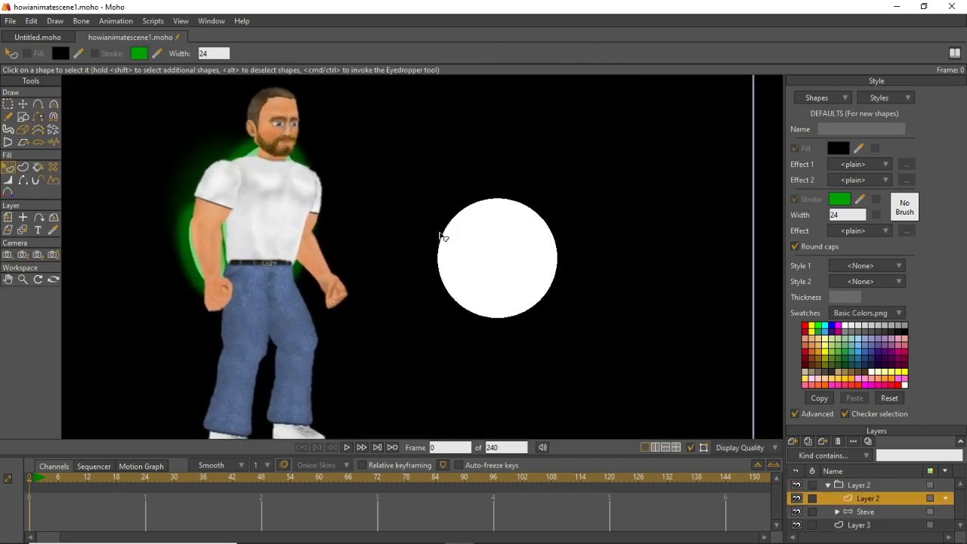
drag(442, 237, 350, 192)
scroll(361, 247, up, 3)
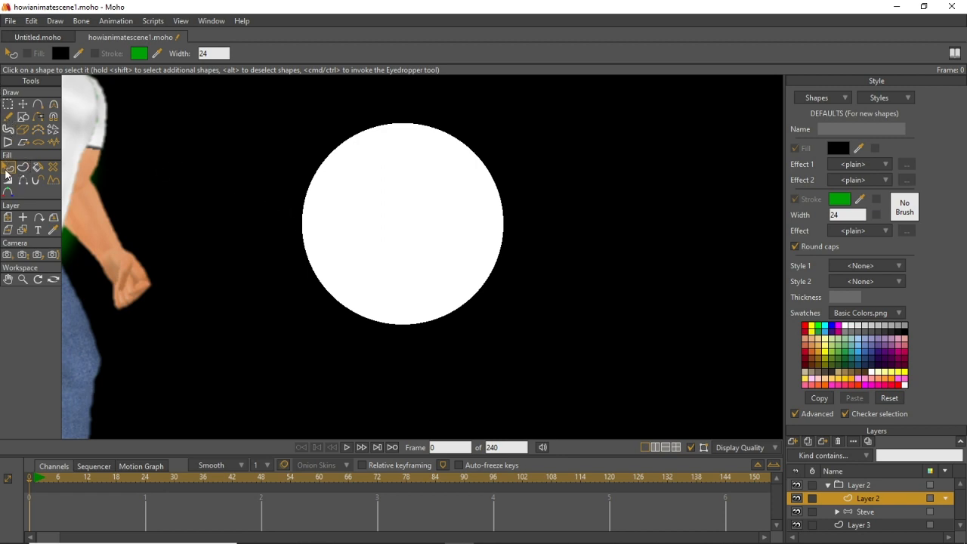
click(328, 230)
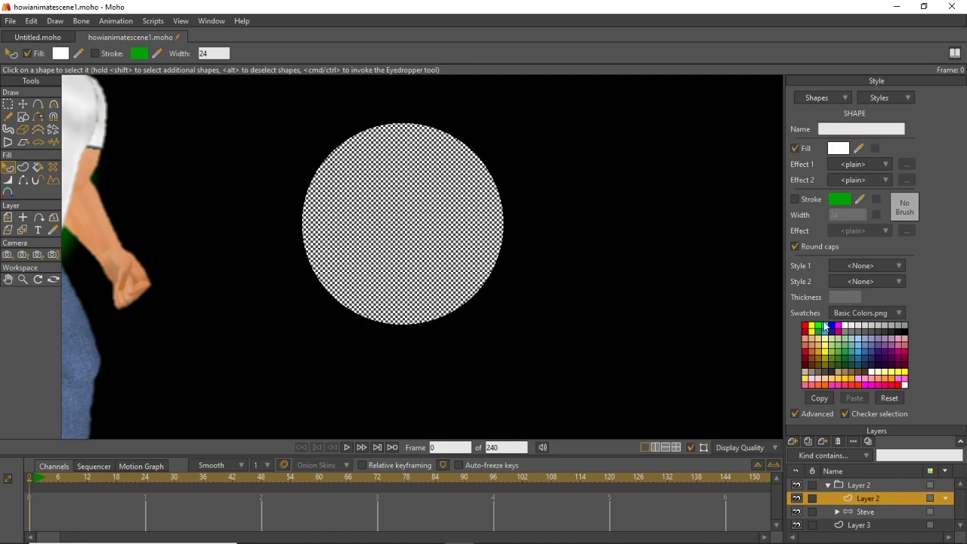
Enable Noisy fills in the vector settings of the circle's layer, with Noisy outlines left off.
double_click(856, 497)
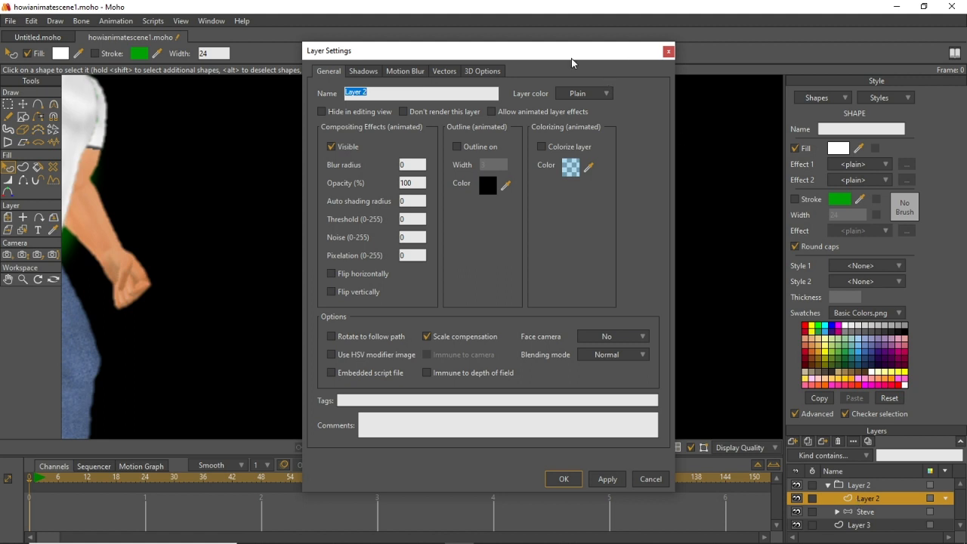
click(367, 71)
click(406, 71)
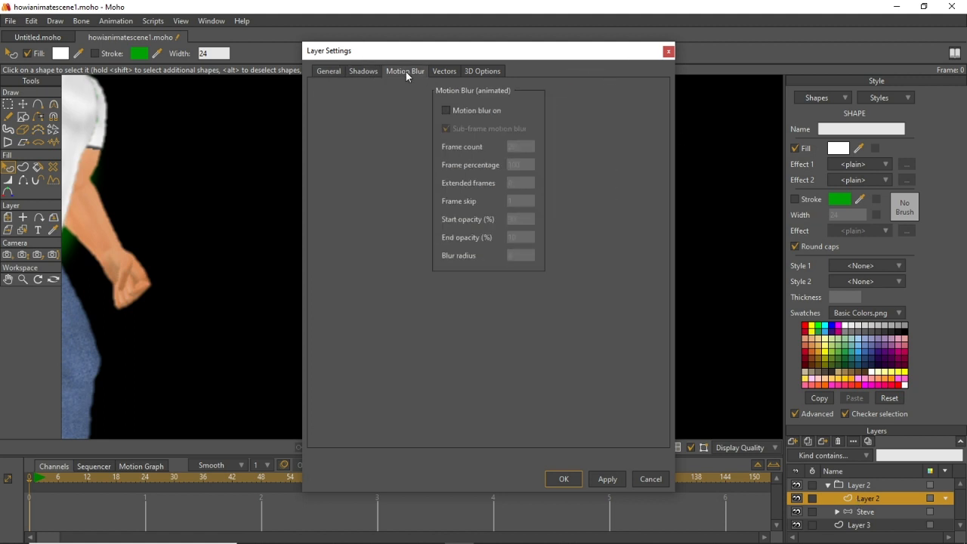
click(434, 70)
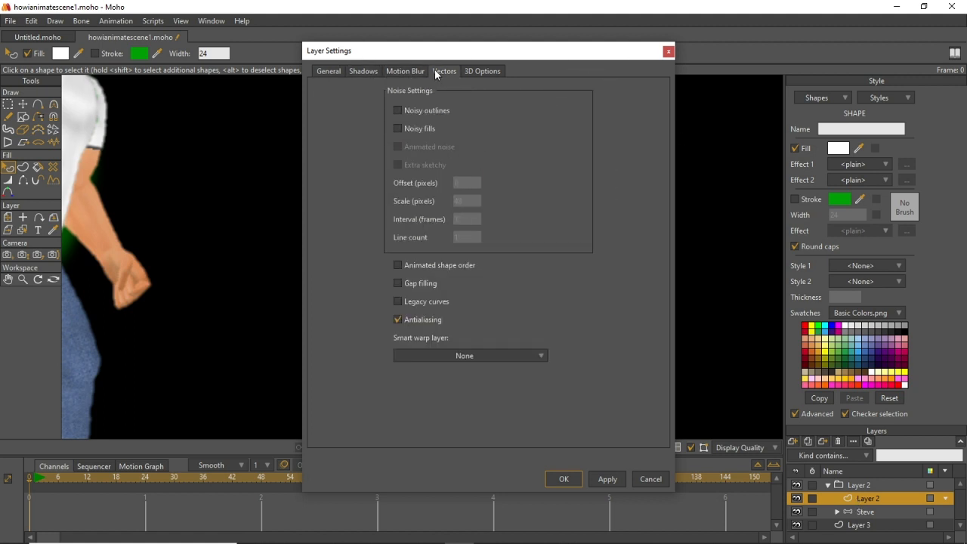
click(402, 109)
click(399, 108)
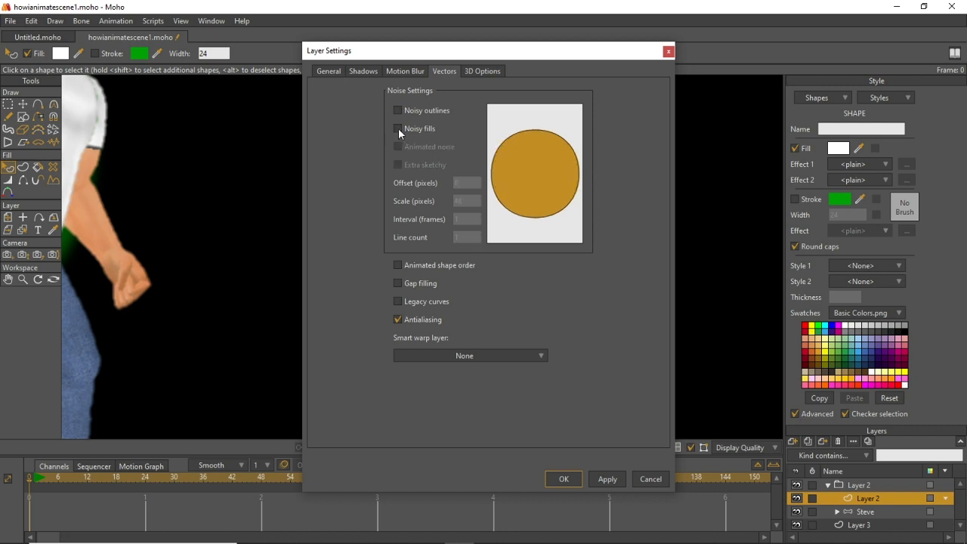
click(398, 128)
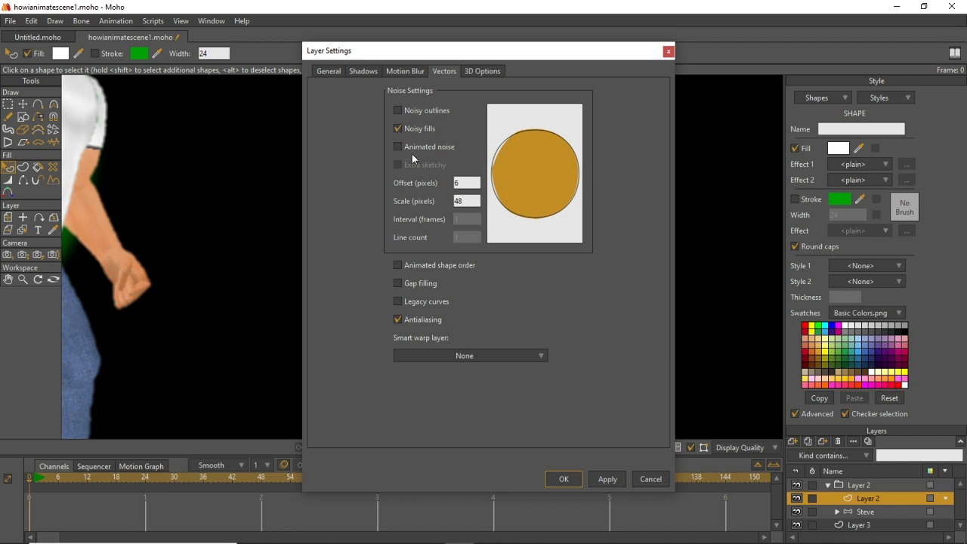
click(563, 479)
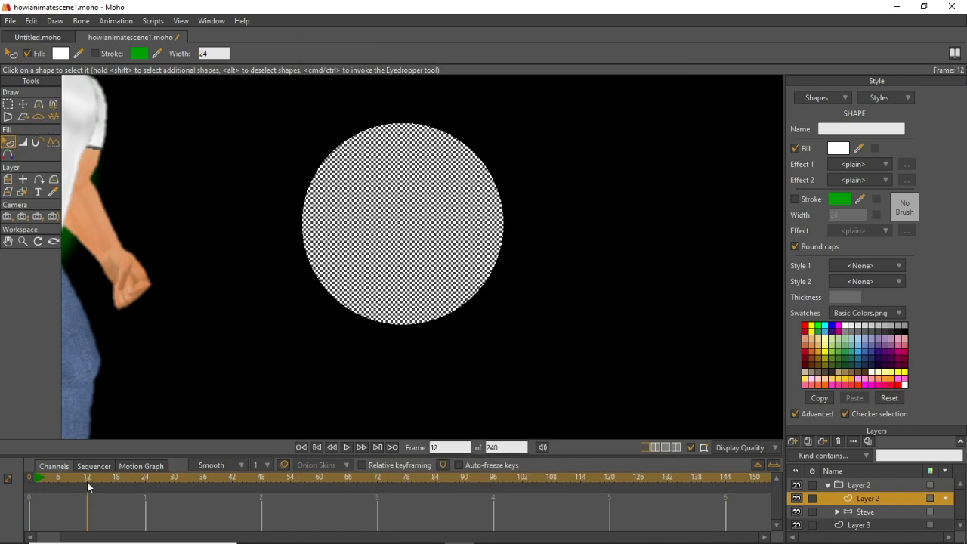
Play the animation to preview the noisy fill on the circle, and return to frame 0.
click(347, 446)
click(346, 446)
key(shift+ctrl+Left)
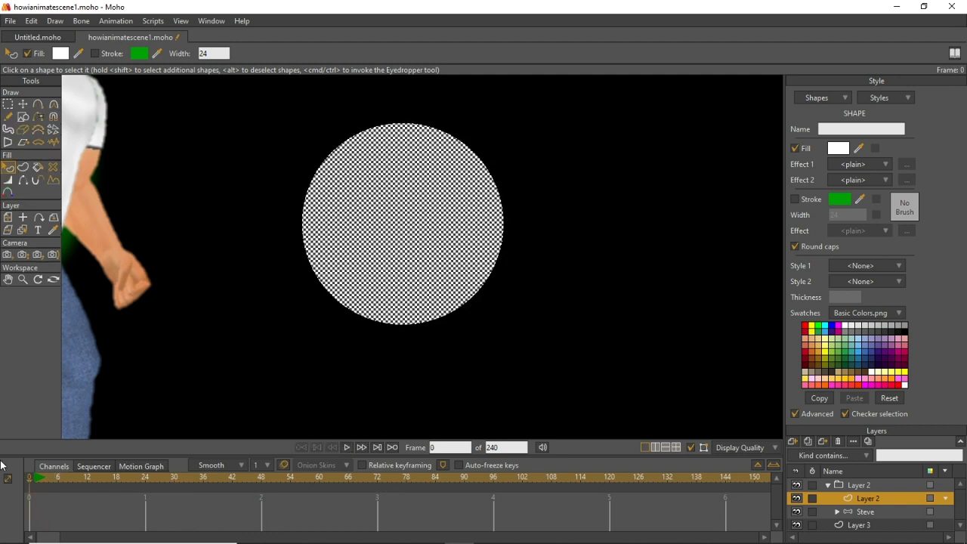
Enable Animated noise in the vector settings of the circle's layer.
double_click(880, 497)
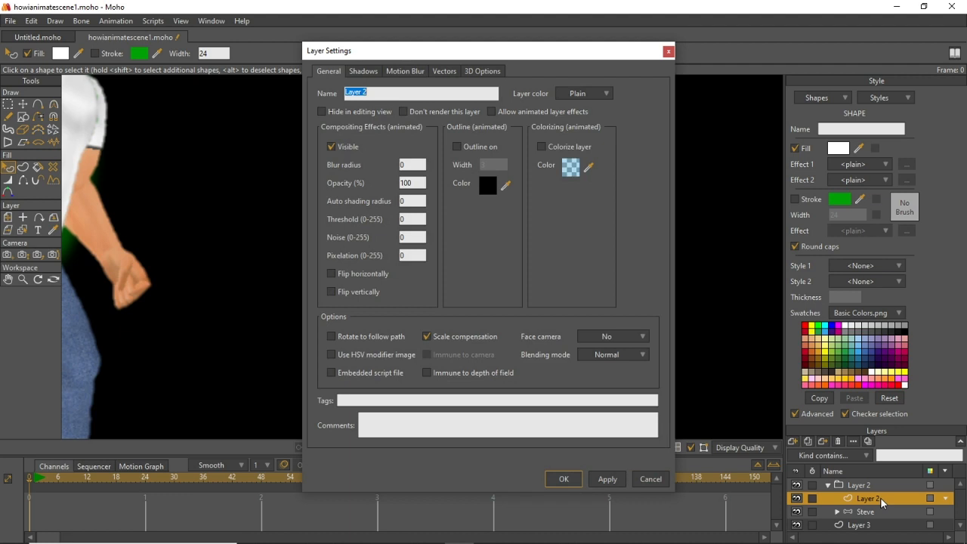
click(444, 71)
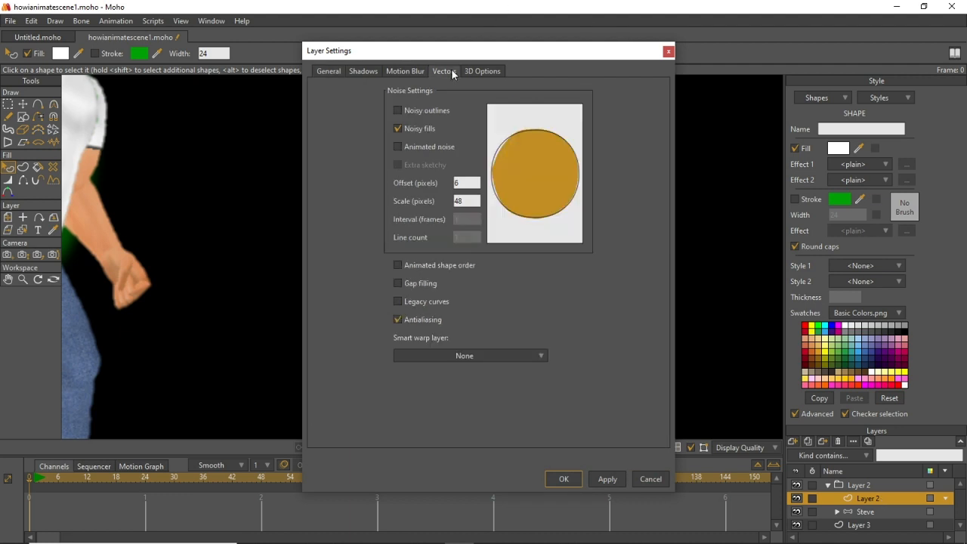
click(396, 147)
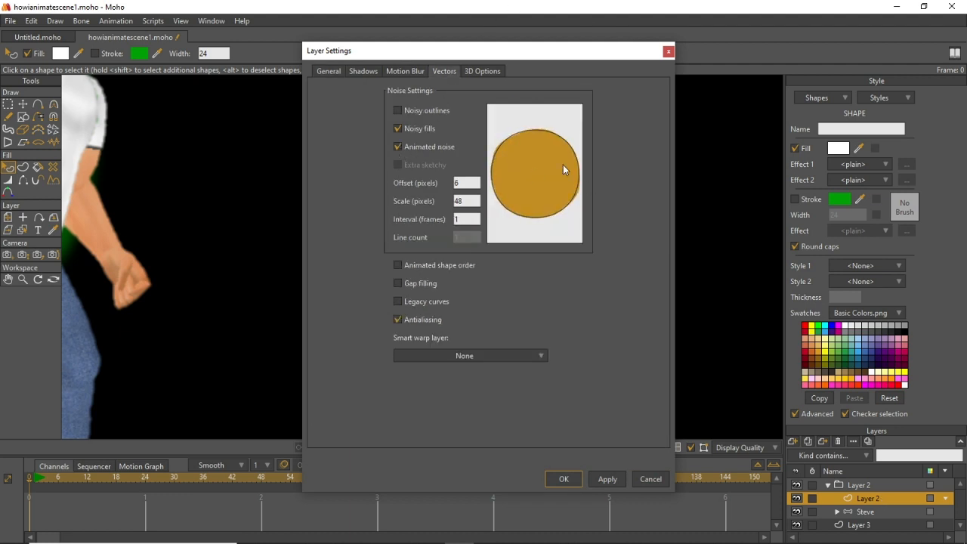
click(565, 479)
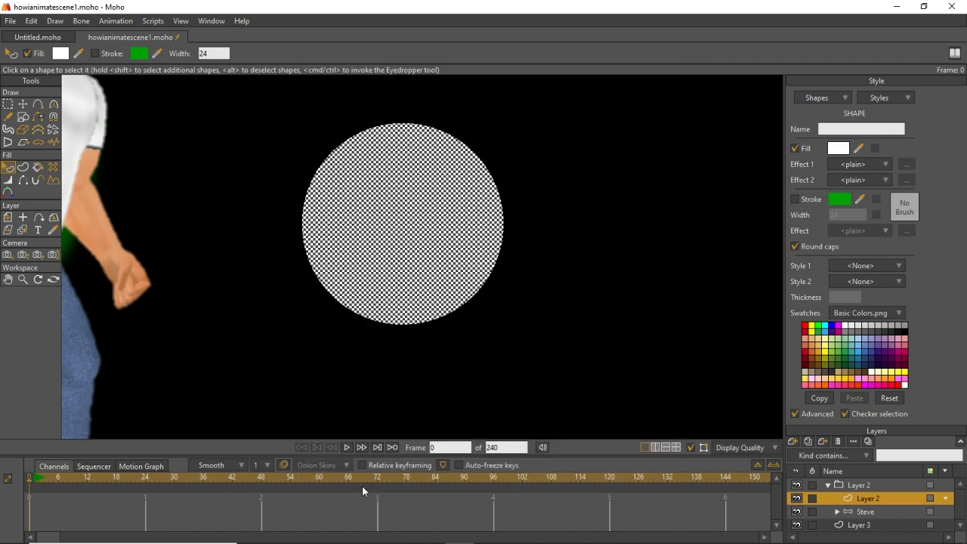
Play the animation to check the circle's animated noise, and rewind the timeline to frame 0.
click(362, 447)
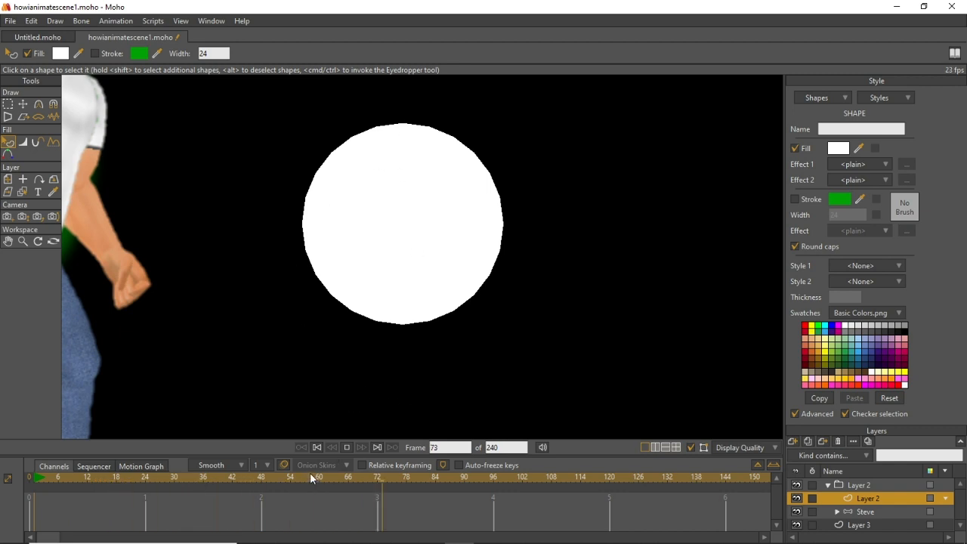
click(280, 476)
mouse_move(280, 477)
mouse_down()
mouse_move(308, 477)
mouse_move(29, 476)
mouse_up()
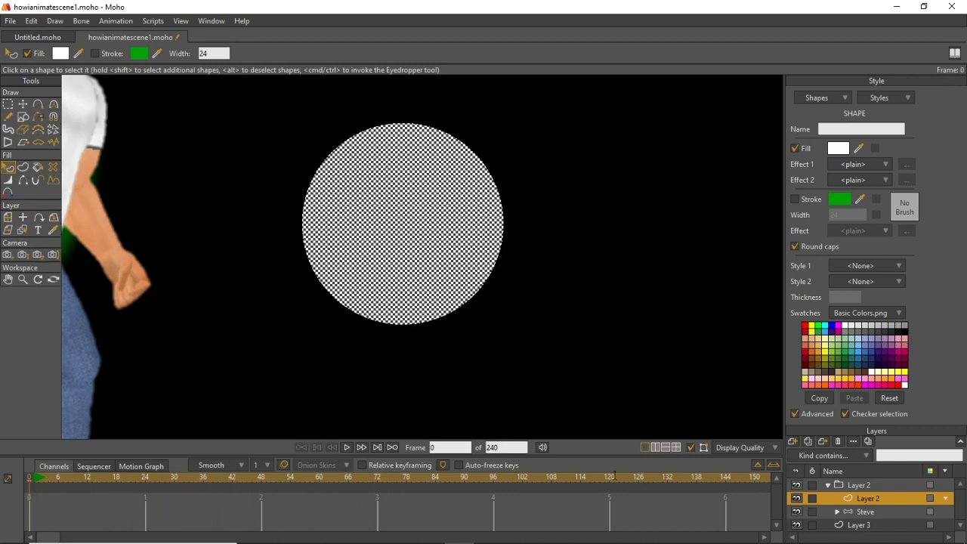
In the vector noise settings of the circle's layer, set the offset to about 12.93 pixels, scale to about 37.35 pixels, and interval to 0 frames.
double_click(857, 501)
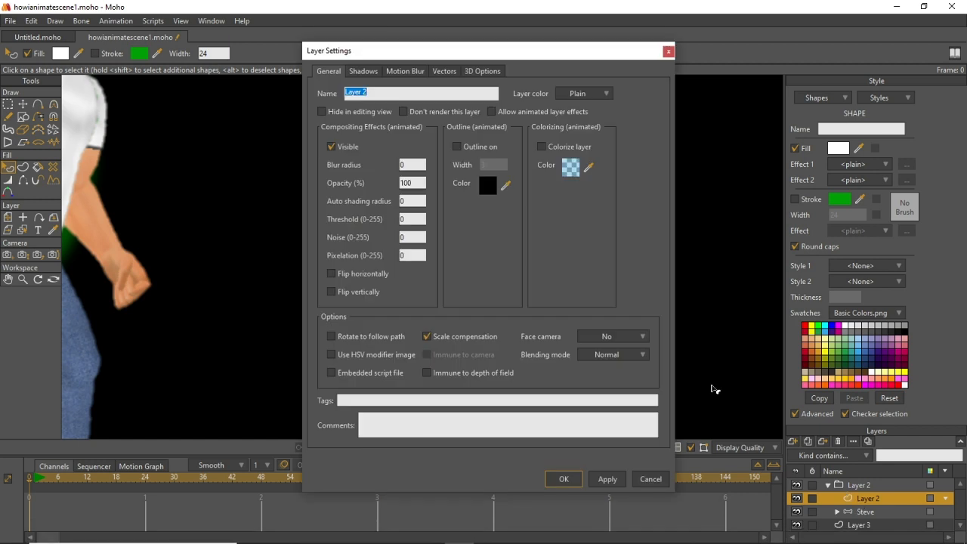
click(443, 71)
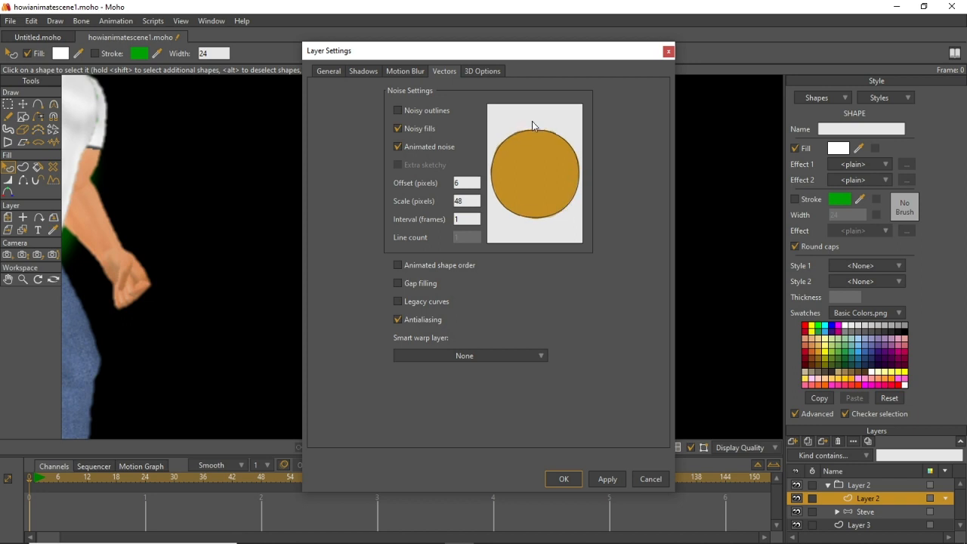
double_click(466, 183)
text(4.0667)
drag(466, 183, 466, 183)
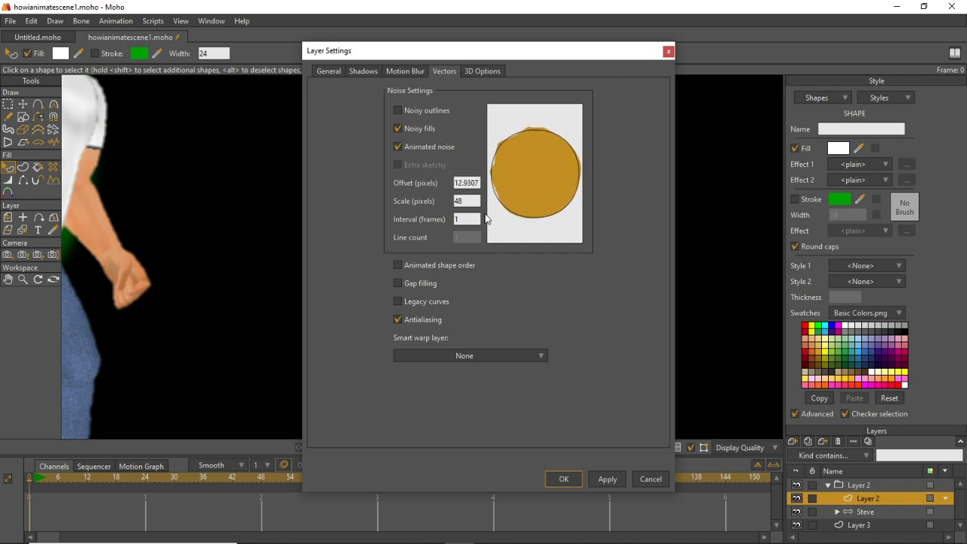
drag(472, 204, 473, 203)
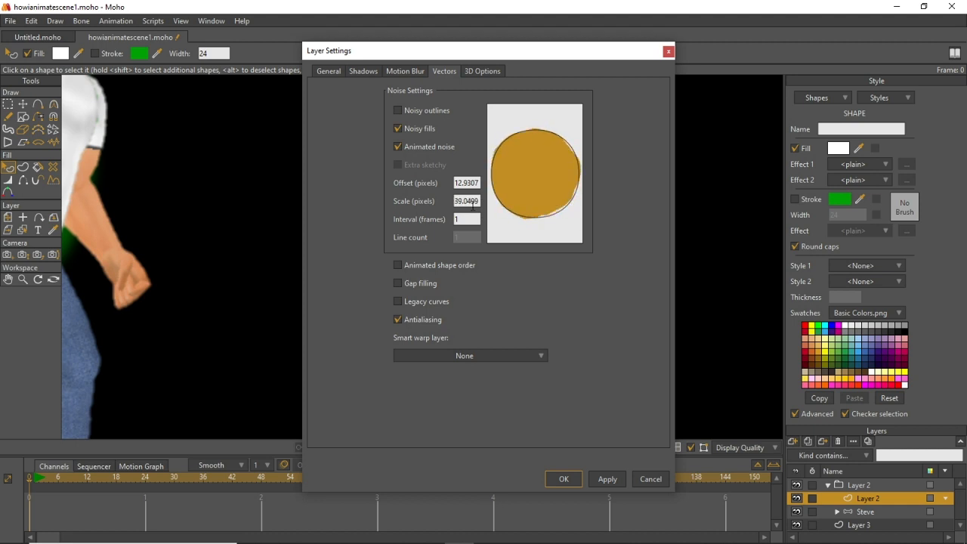
drag(466, 219, 466, 218)
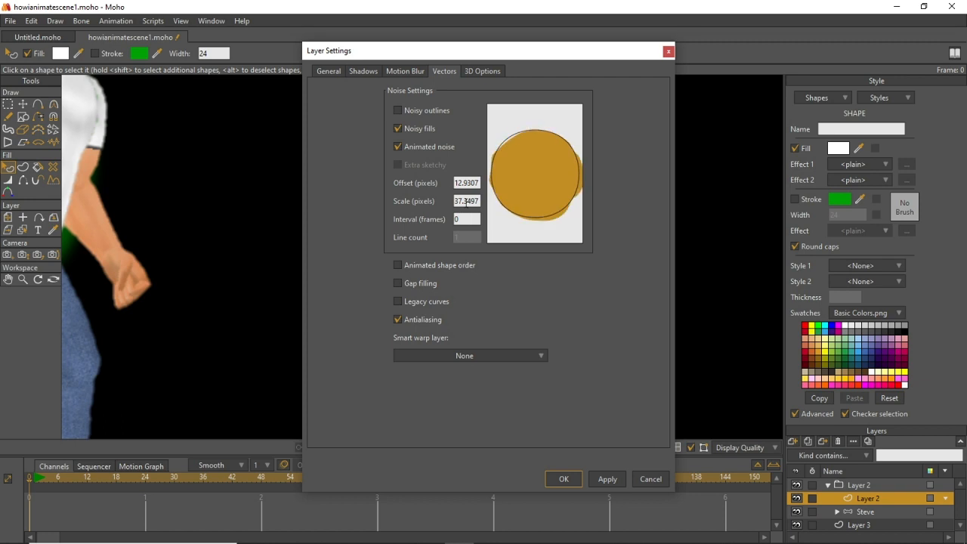
drag(465, 219, 464, 218)
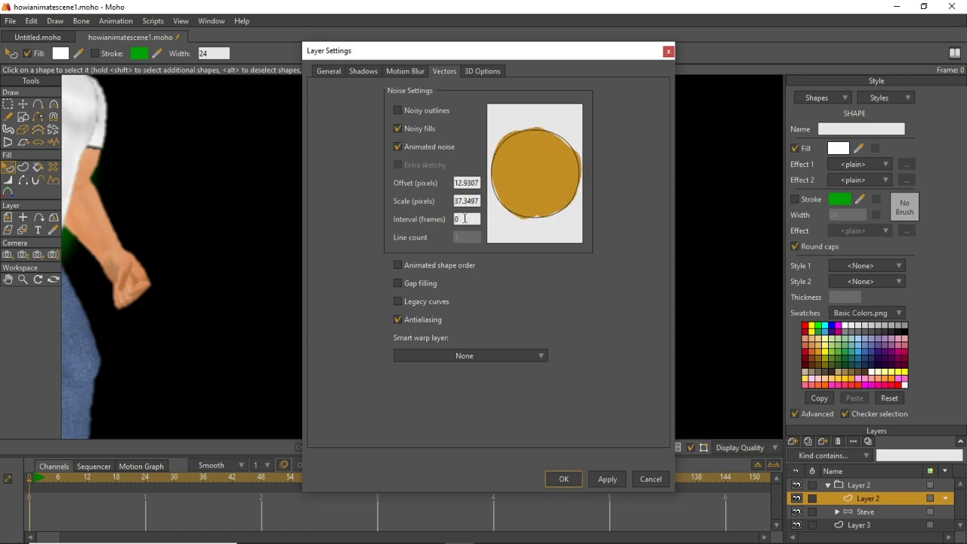
Try a noise offset of about 37.35 pixels with a scale of about 2.26 pixels for the circle's fill.
scroll(473, 197, up, 5)
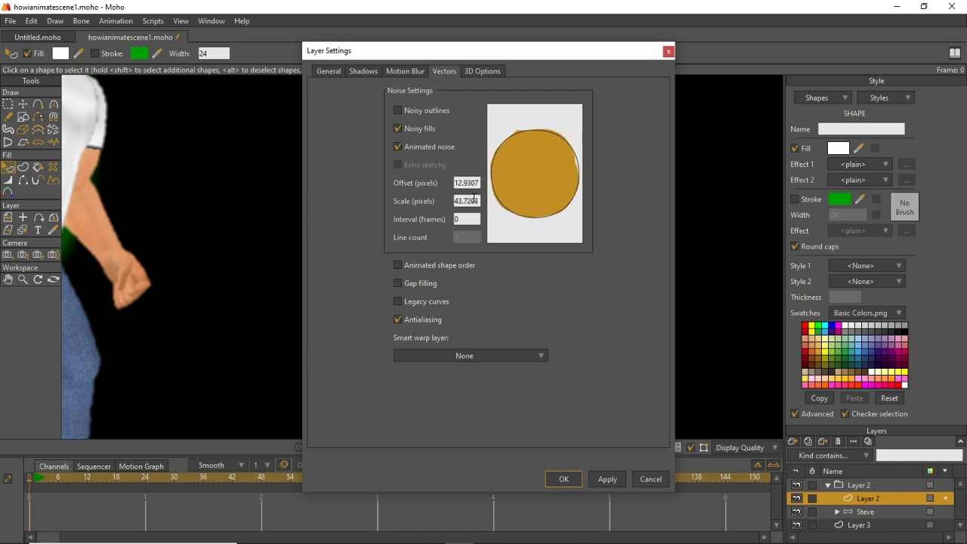
scroll(476, 199, down, 1)
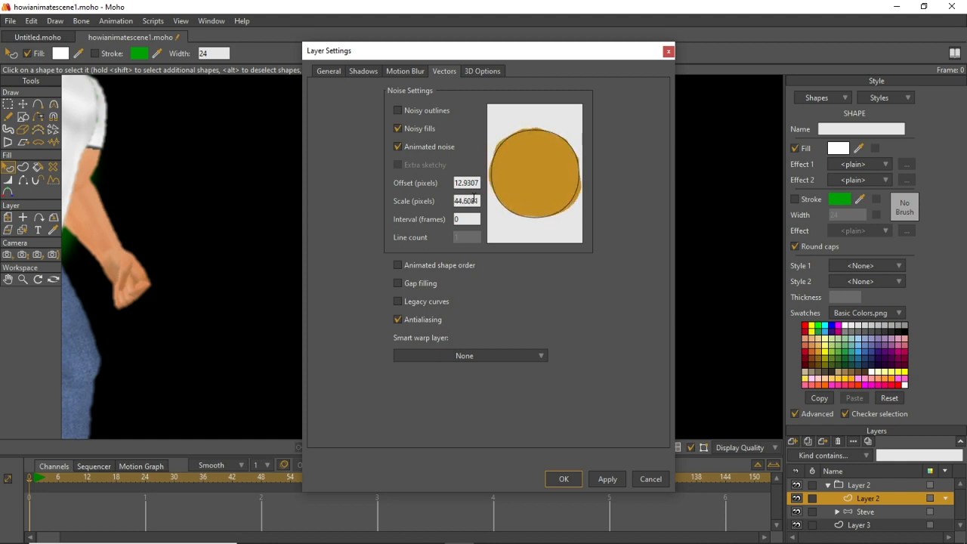
scroll(474, 183, up, 3)
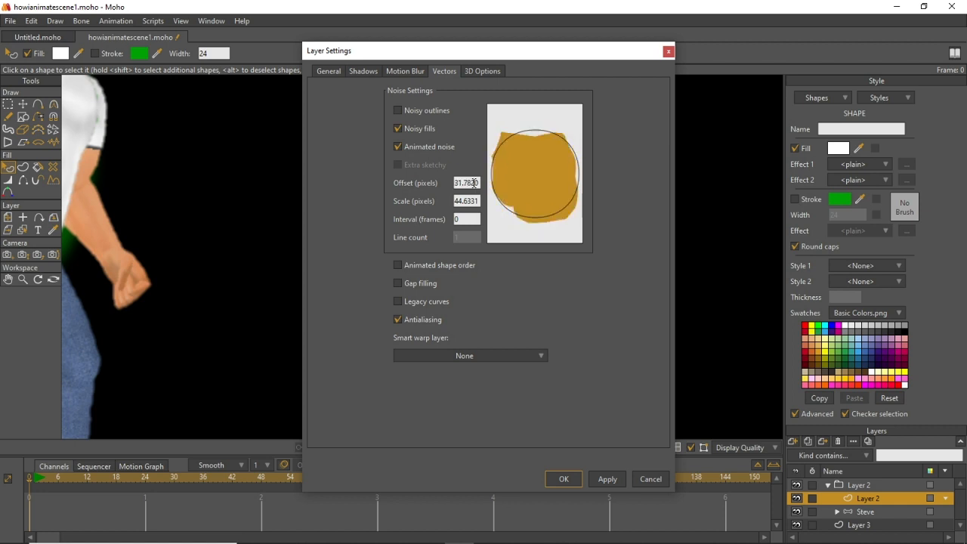
click(474, 201)
scroll(475, 201, down, 3)
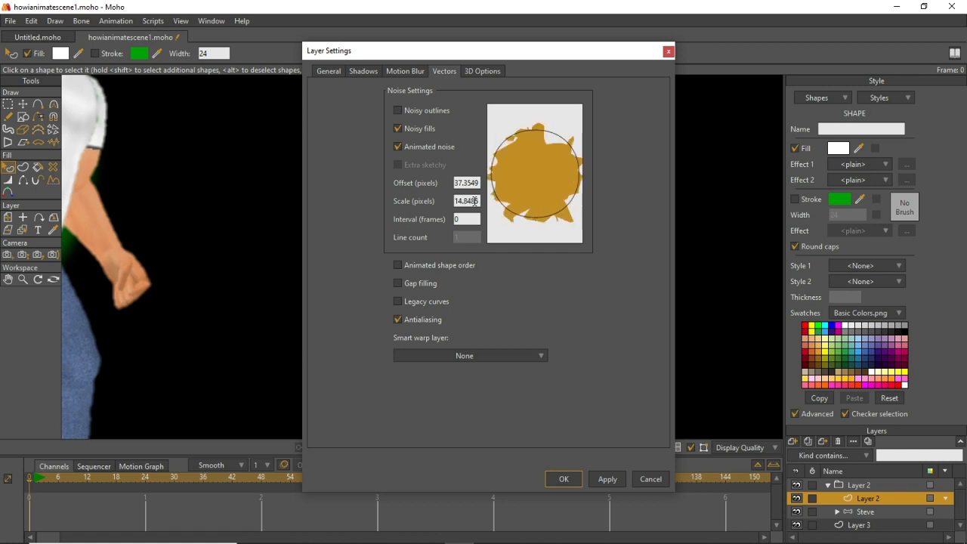
scroll(474, 201, down, 2)
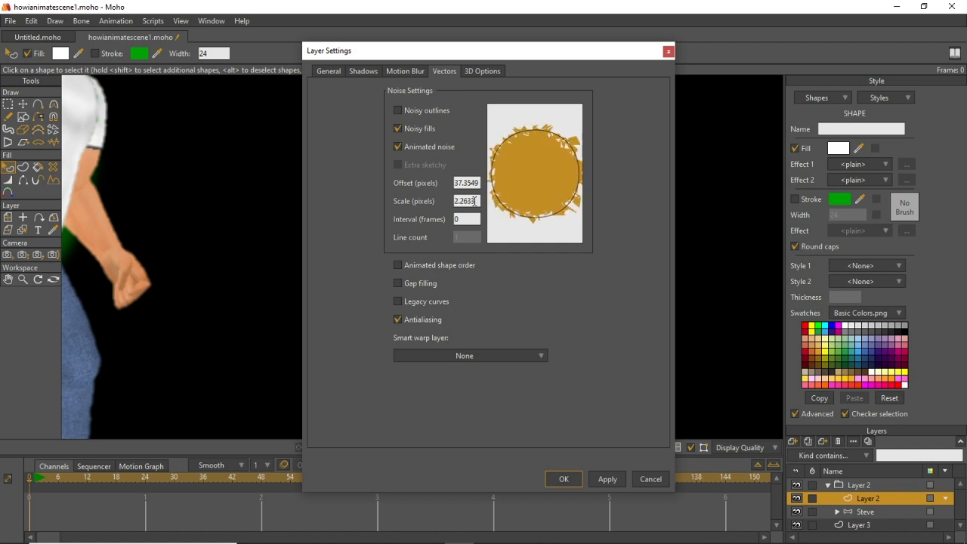
Set the circle layer's noise offset to about 39.89 pixels and scale to about 3.80 pixels, and accept the layer settings.
scroll(476, 182, up, 1)
scroll(477, 183, up, 2)
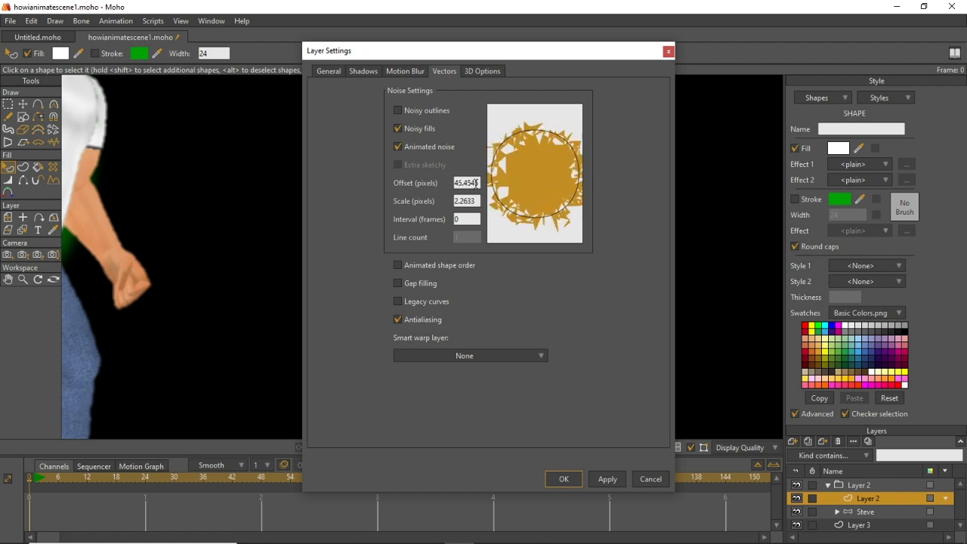
scroll(475, 183, down, 1)
scroll(468, 183, down, 1)
scroll(474, 203, up, 2)
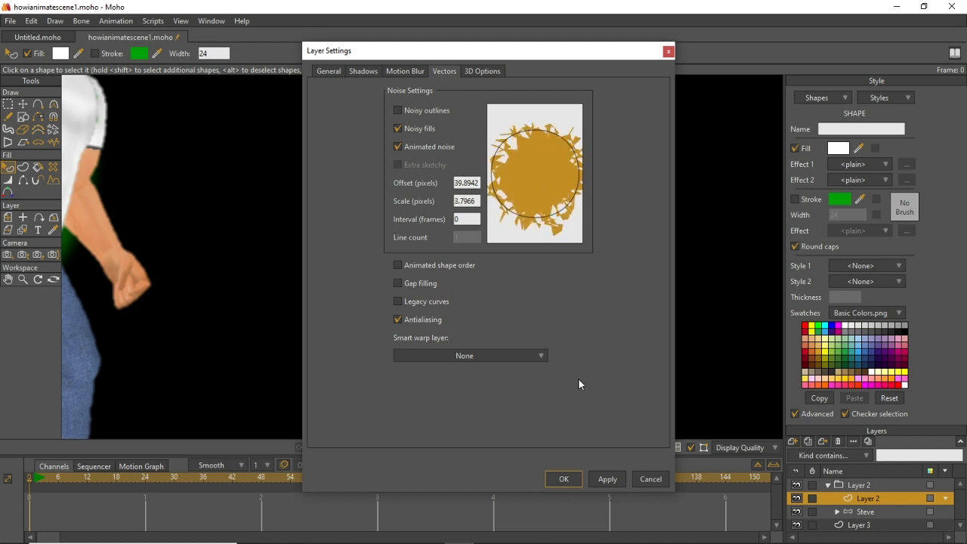
click(565, 477)
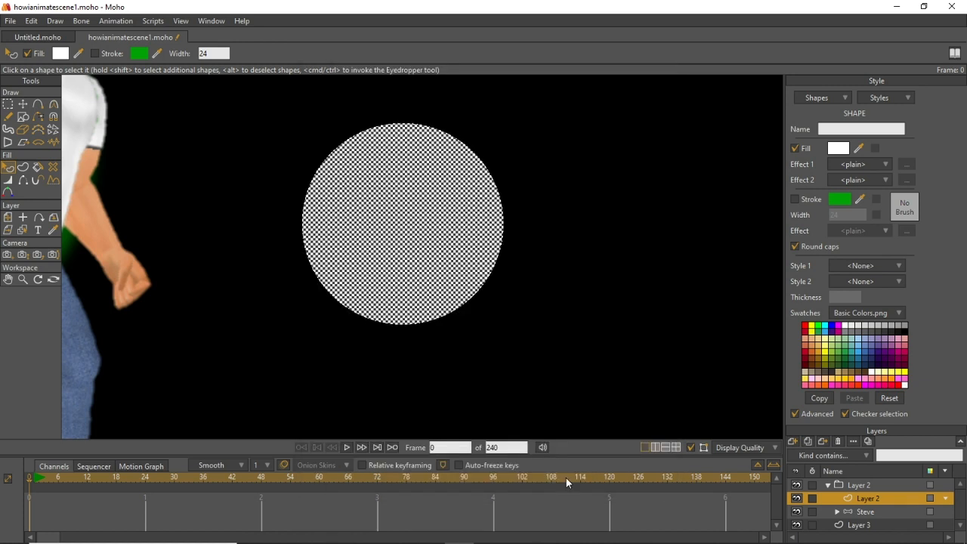
Render a preview of frame 4 to check the circle's jagged noisy fill, and return to frame 0.
mouse_move(98, 486)
mouse_down()
mouse_move(155, 473)
mouse_move(116, 468)
mouse_up()
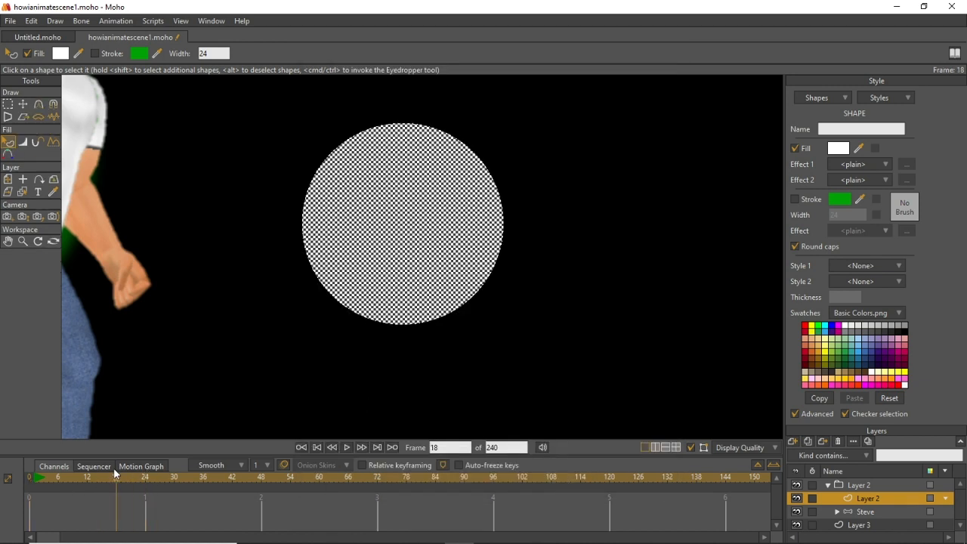
click(342, 447)
click(342, 446)
drag(61, 479, 49, 479)
key(ctrl+r)
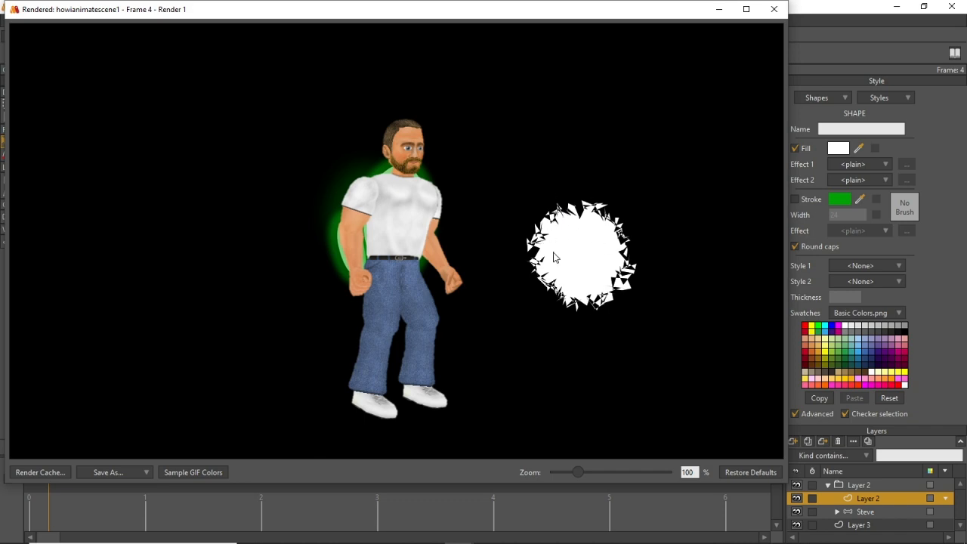
click(778, 13)
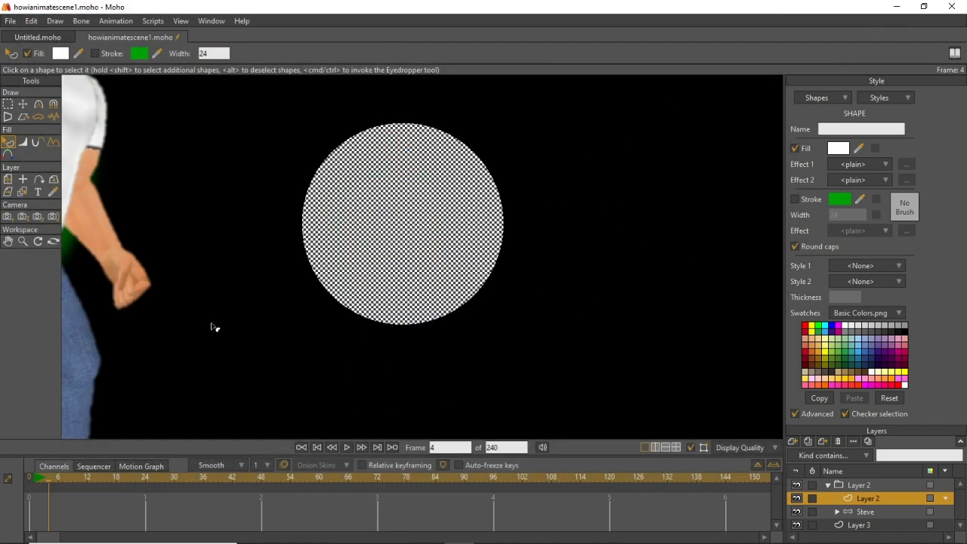
click(31, 479)
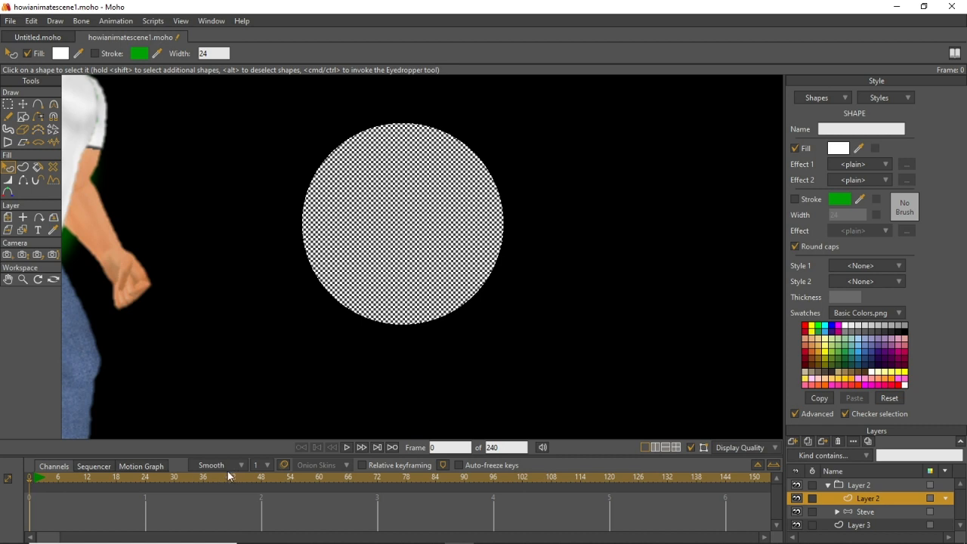
Export frames 1 to 73 as the MP4 video howianimatescene1.mp4 in the project file's folder.
click(13, 21)
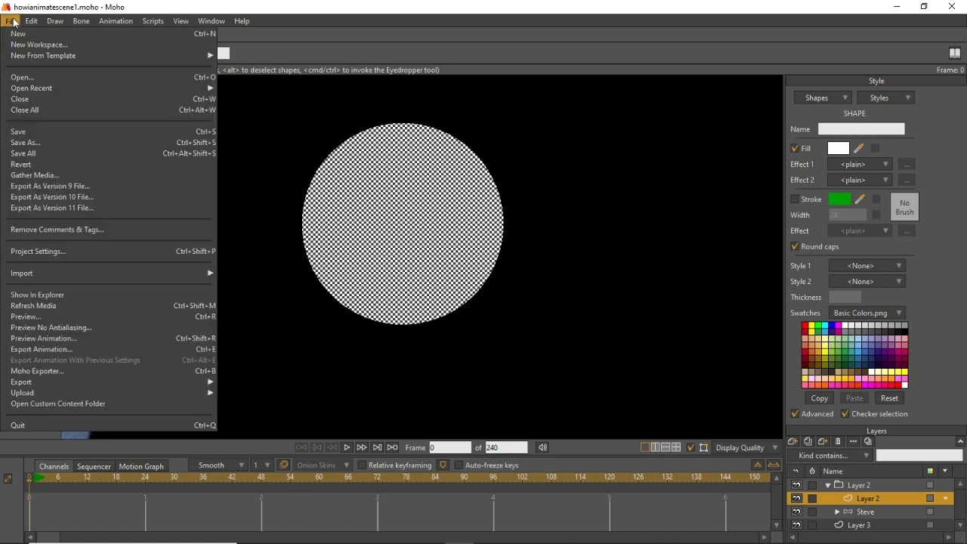
click(74, 348)
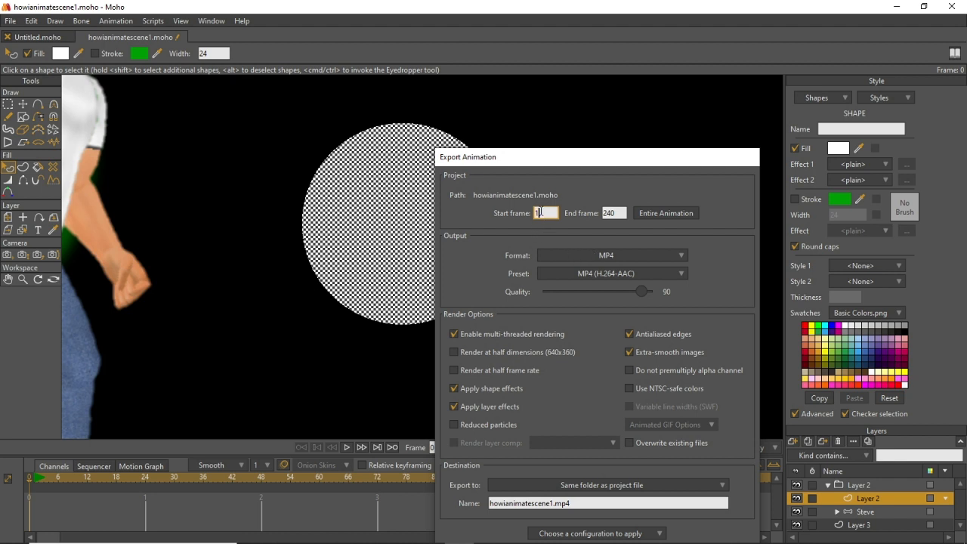
key(Tab)
text(7)
drag(644, 162, 613, 94)
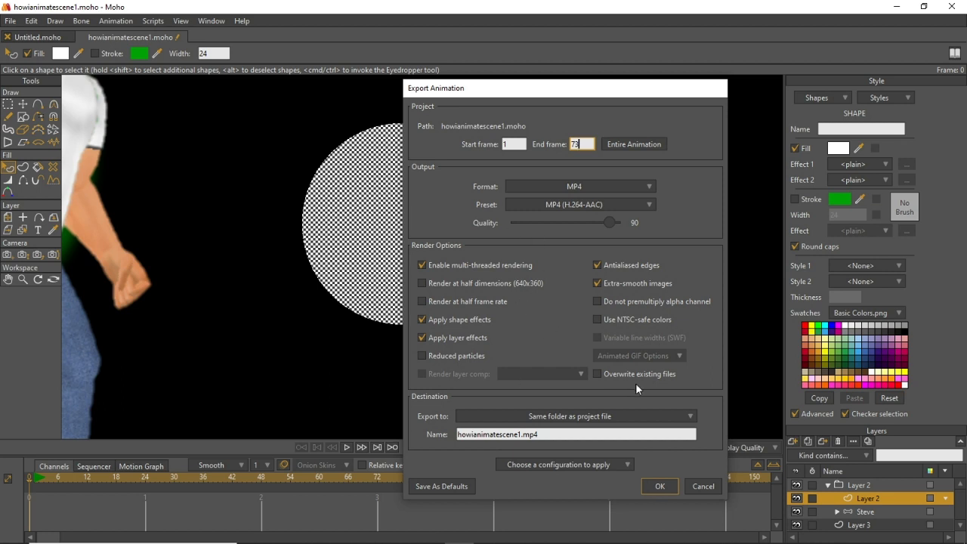
click(659, 486)
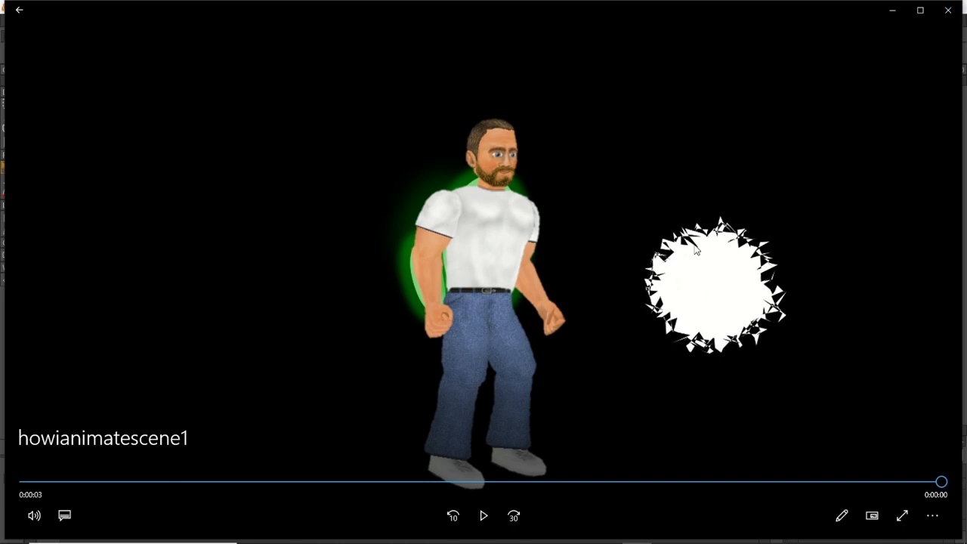
Replay the exported howianimatescene1 video to examine the circle's animated noise, and close the player.
click(483, 515)
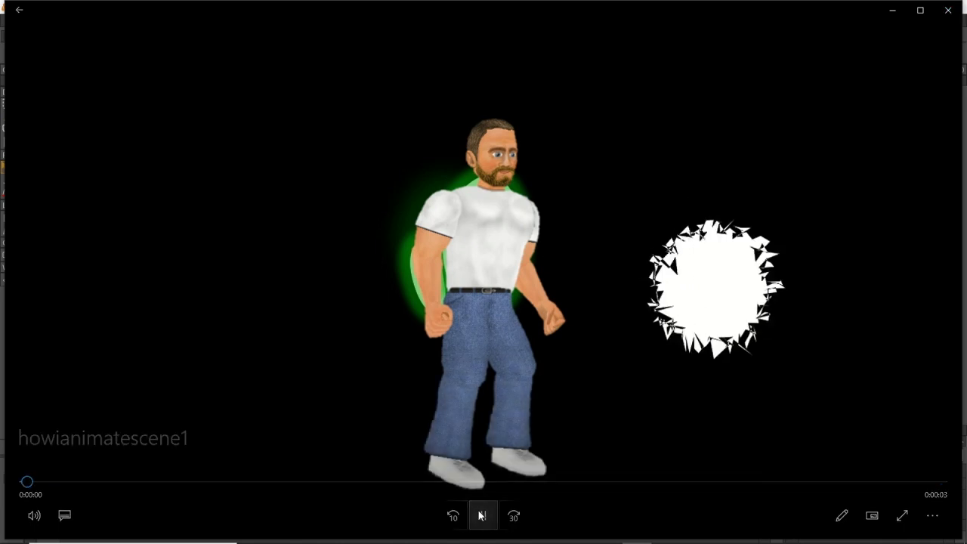
click(946, 10)
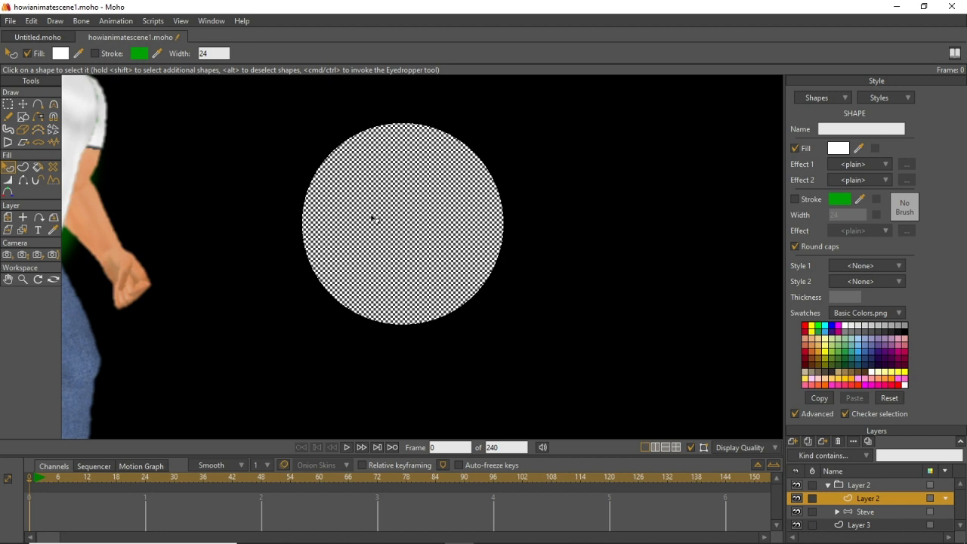
scroll(372, 217, down, 5)
scroll(372, 217, up, 2)
drag(372, 218, 507, 239)
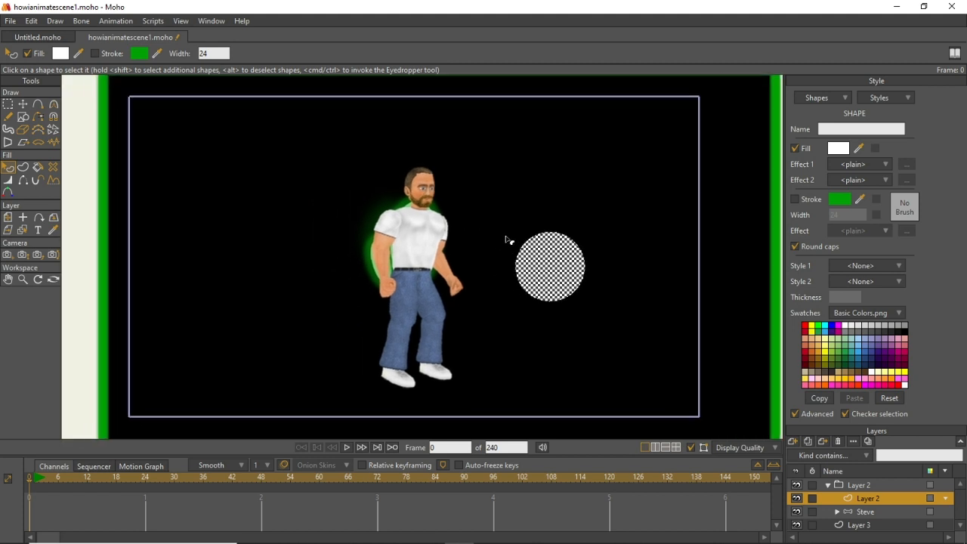